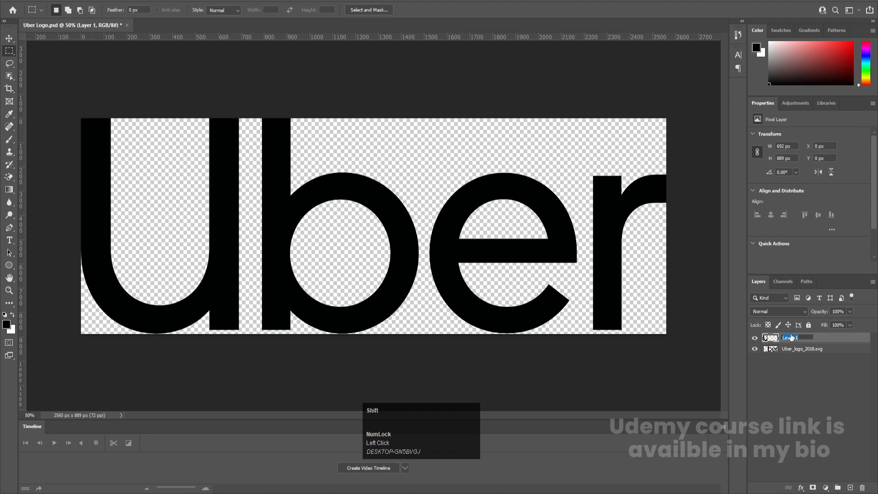
Name the new layer holding the first letter U and hide it.
type("U")
key("Return")
left_click(755, 338)
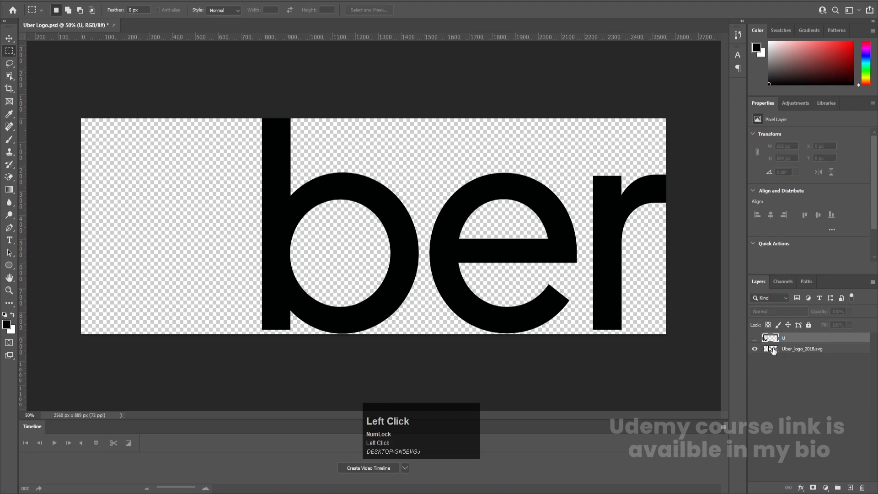
Cut the letter b from the Uber_logo_2018.svg layer and paste it in place on a new layer.
left_click(773, 350)
left_click_drag(248, 106, 420, 362)
key("ctrl+x")
left_click(850, 488)
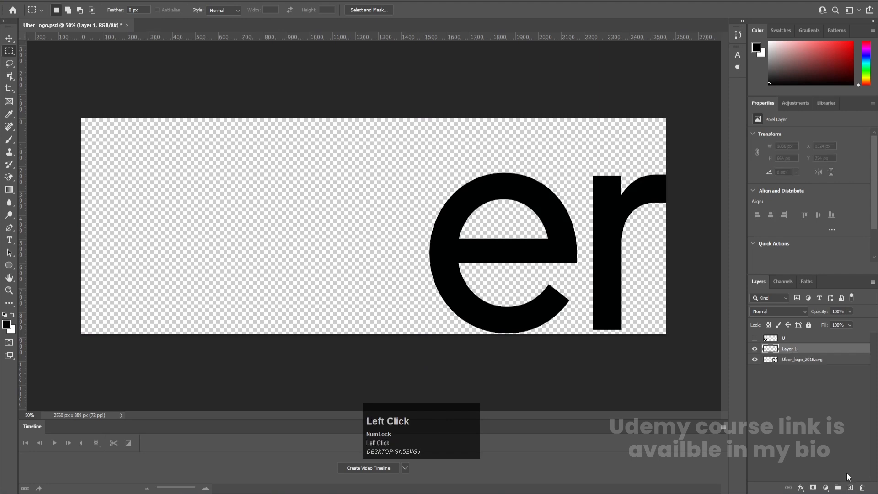
key("ctrl+shift+v")
Rename the pasted letter's layer as b and hide it.
double_click(785, 349)
type("b")
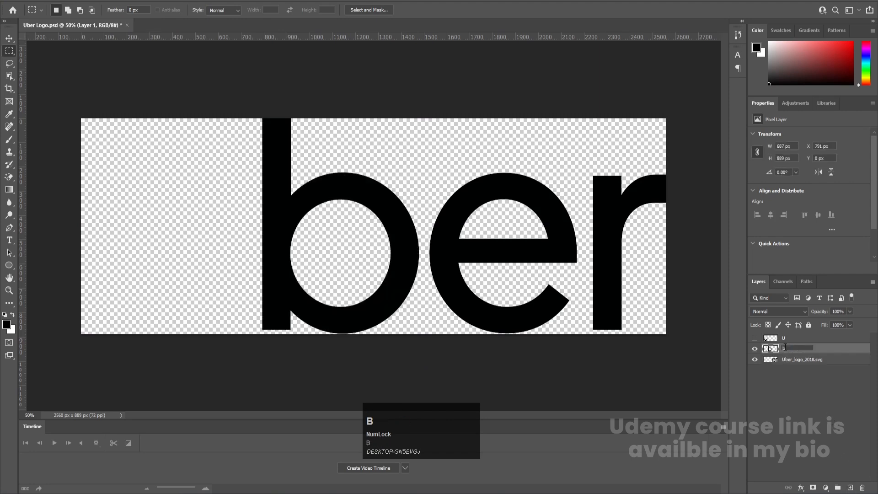
key("Return")
left_click(754, 349)
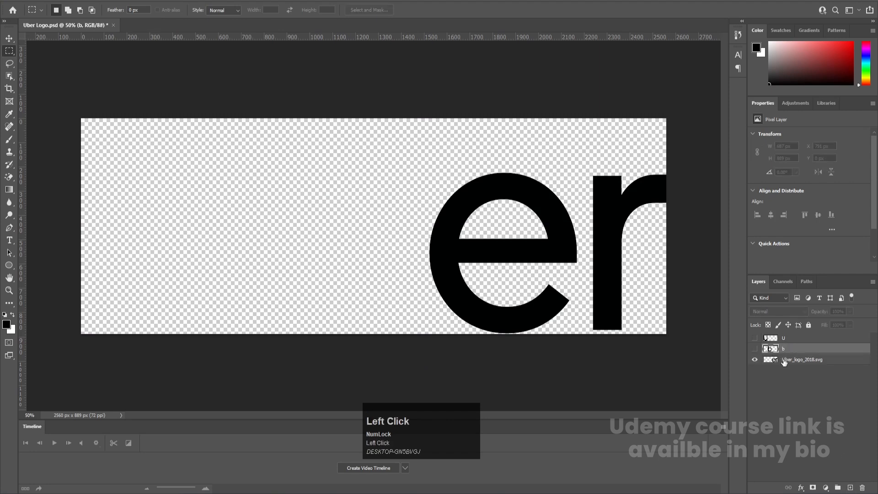
Cut the letter e from the Uber_logo_2018.svg layer and paste it in place as its own layer.
left_click(783, 360)
left_click_drag(388, 160, 579, 337)
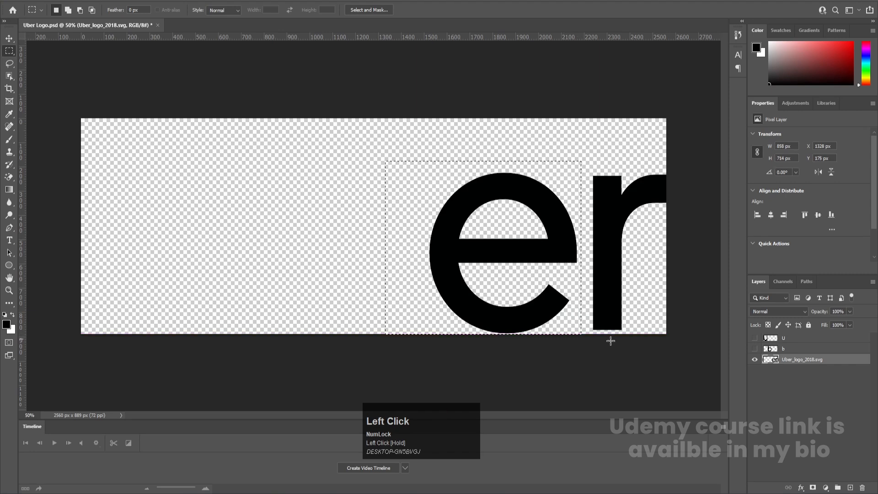
key("ctrl+x")
key("ctrl+shift+v")
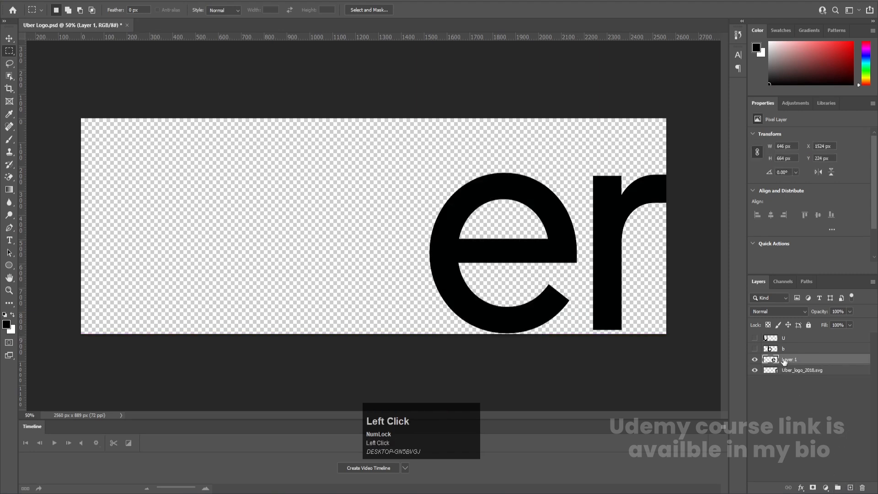
Rename the new letter layer as e and hide it, leaving the Uber_logo_2018.svg layer selected.
double_click(784, 360)
type("e")
key("Return")
left_click(795, 370)
left_click(755, 359)
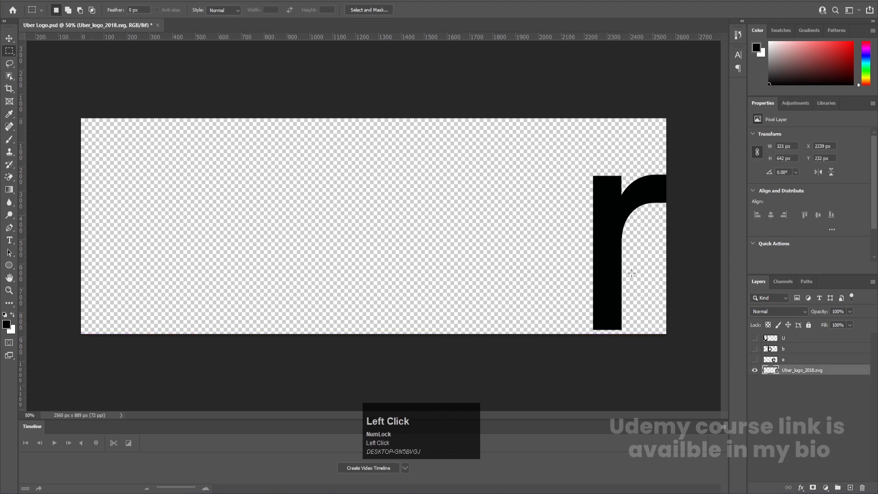
Cut the remaining letter r from the Uber_logo_2018.svg layer and paste it in place on its own layer.
left_click_drag(610, 197, 690, 378)
key("ctrl+x")
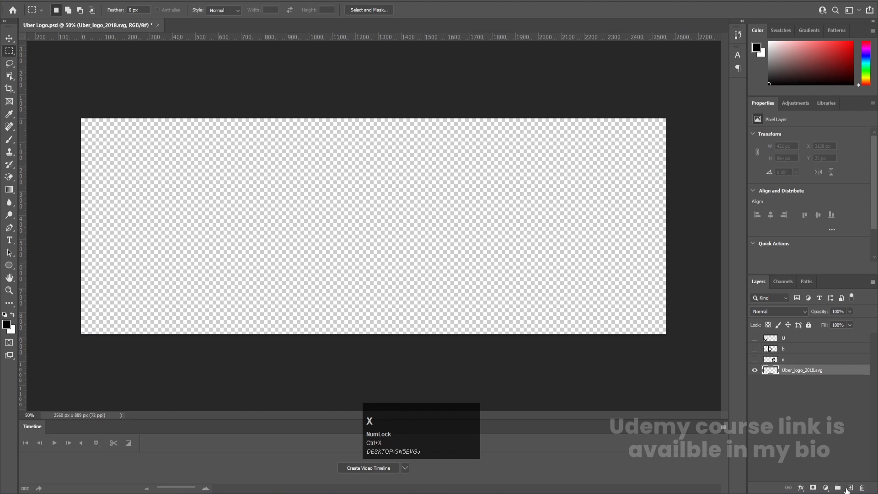
key("ctrl+shift+v")
key("ctrl+shift+v")
Rename the layer with the last letter of the logo as r.
double_click(796, 369)
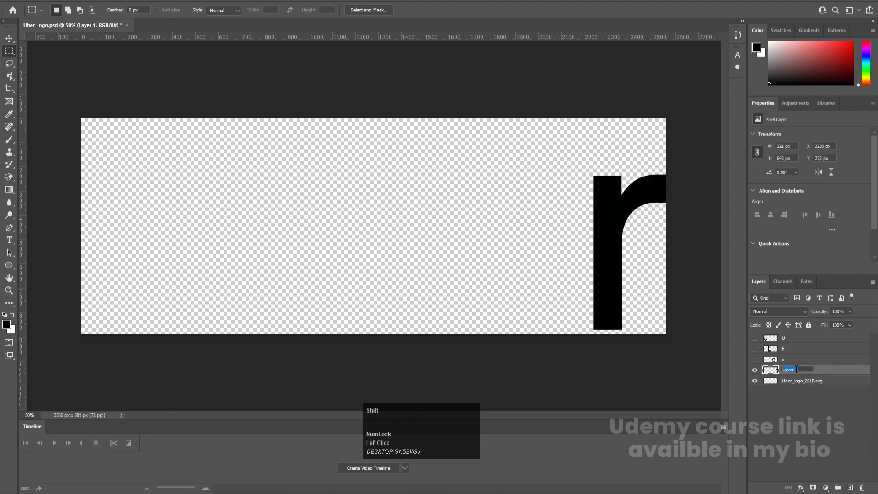
type("E")
key("ctrl+a")
type("r")
Delete the emptied Uber_logo_2018.svg layer and save the document with the U, b and e layers shown again.
left_click(796, 383)
left_click(861, 488)
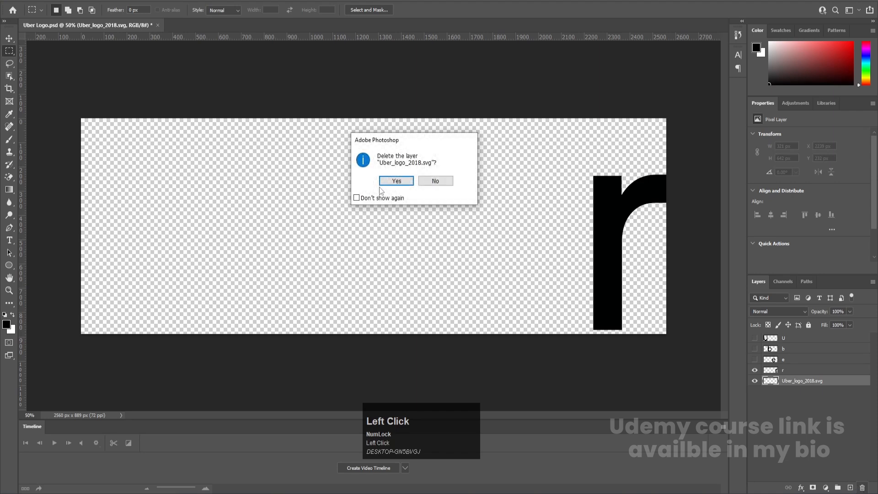
left_click(388, 179)
left_click_drag(754, 361, 754, 338)
key("ctrl+s")
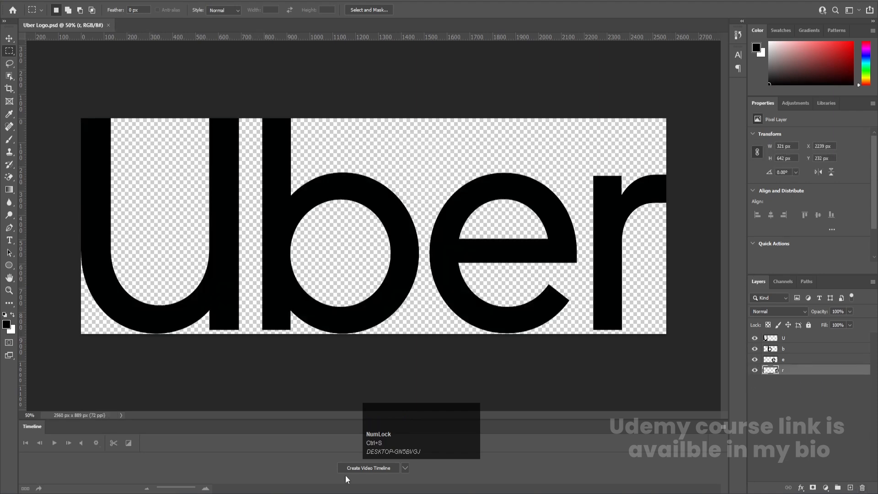
Switch to After Effects and start a new project in place of the open one.
left_click(230, 493)
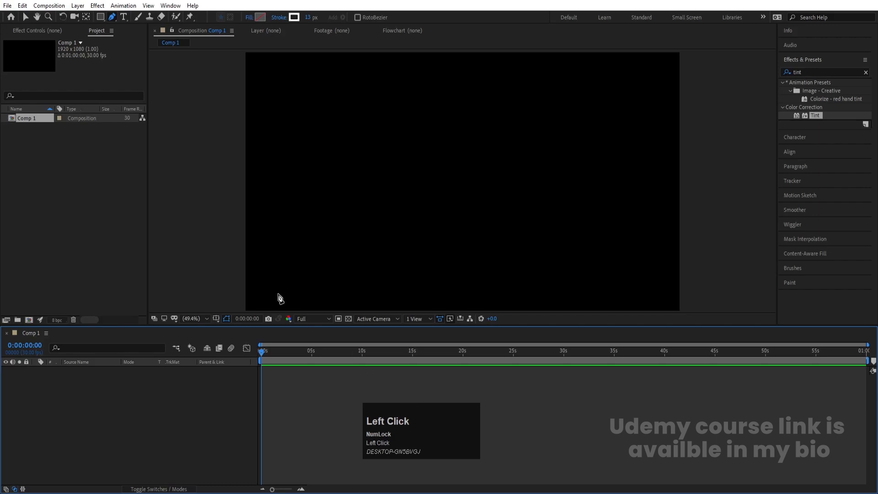
key("v")
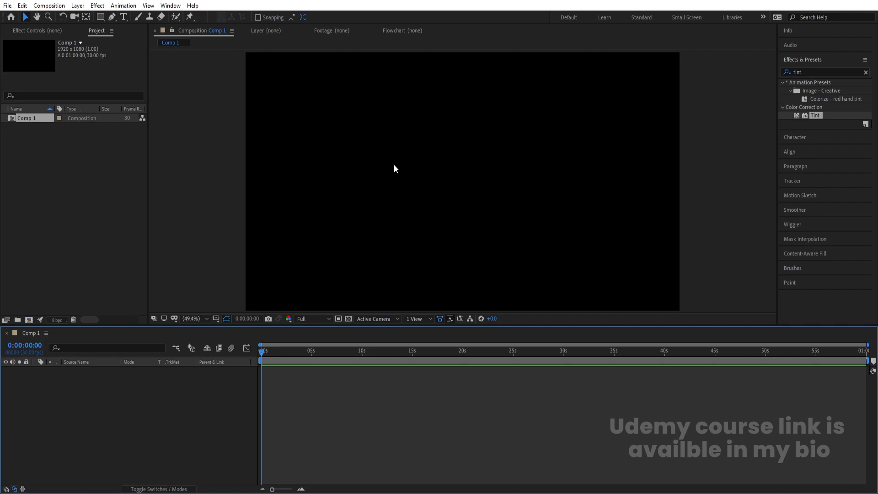
key("ctrl")
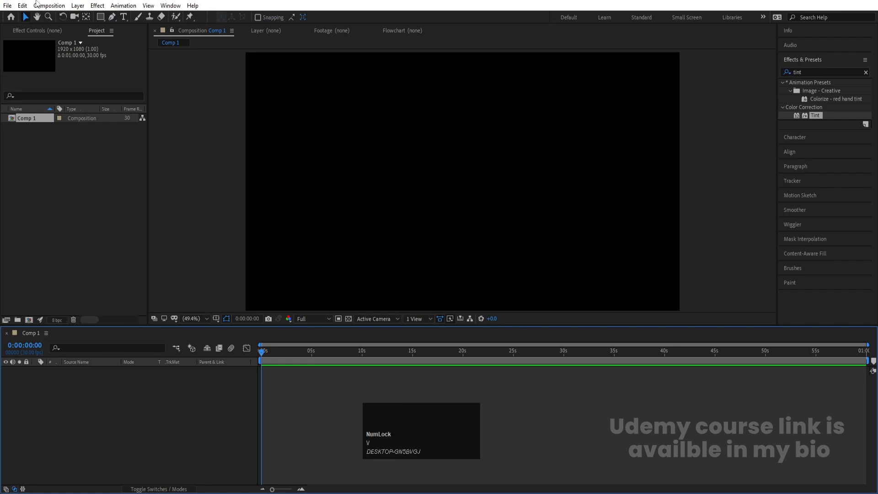
left_click(7, 6)
mouse_move(69, 16)
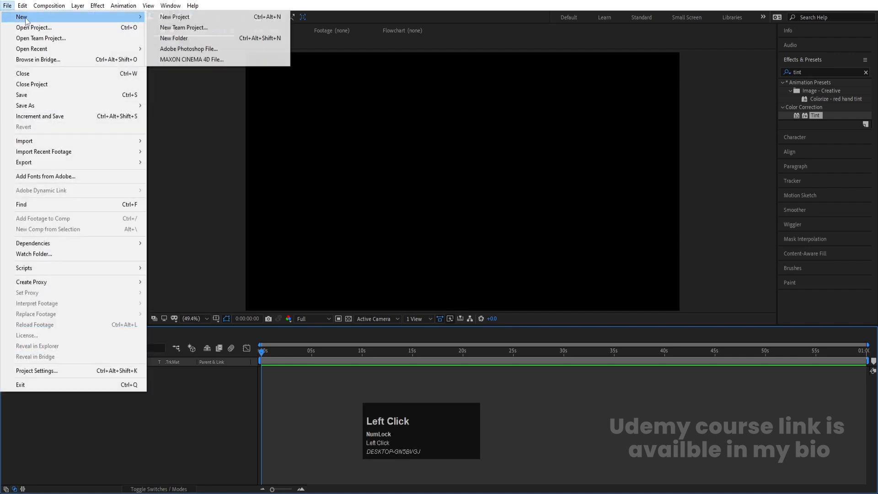
left_click(203, 21)
left_click(443, 262)
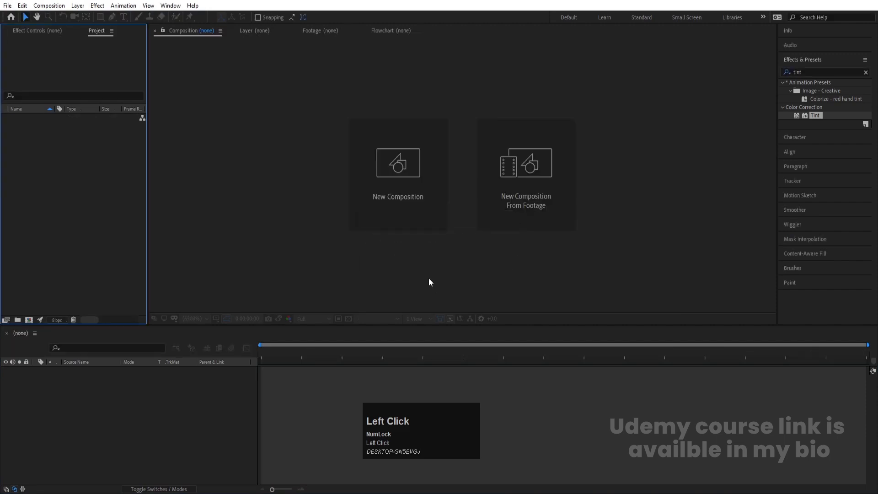
Set up a new composition named Main Animation with a duration of 0:00:30:00.
left_click(415, 151)
type("Main ")
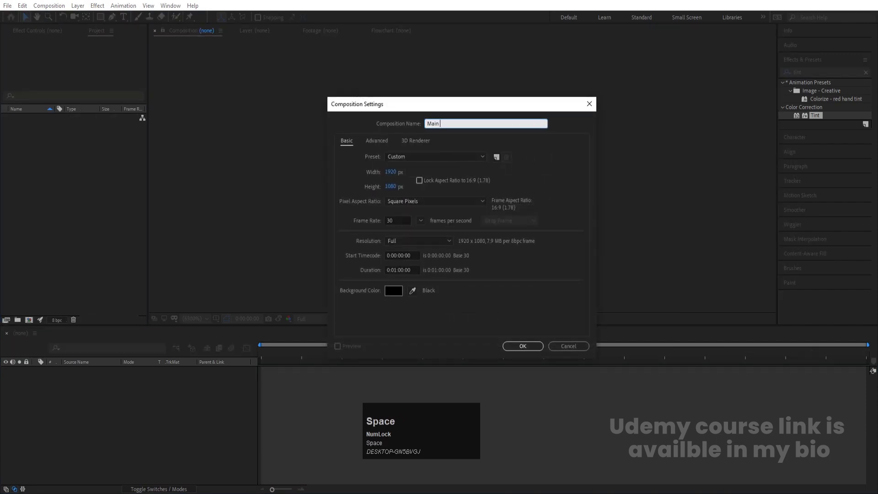
type("Animation")
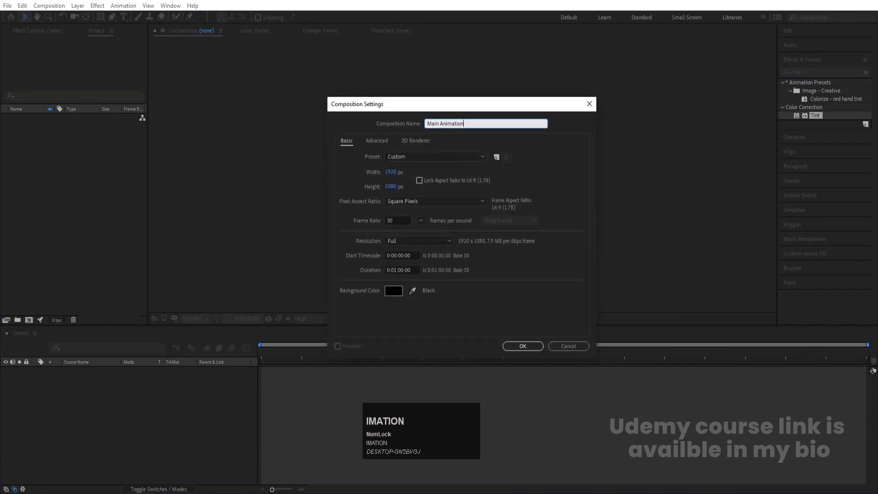
left_click(396, 268)
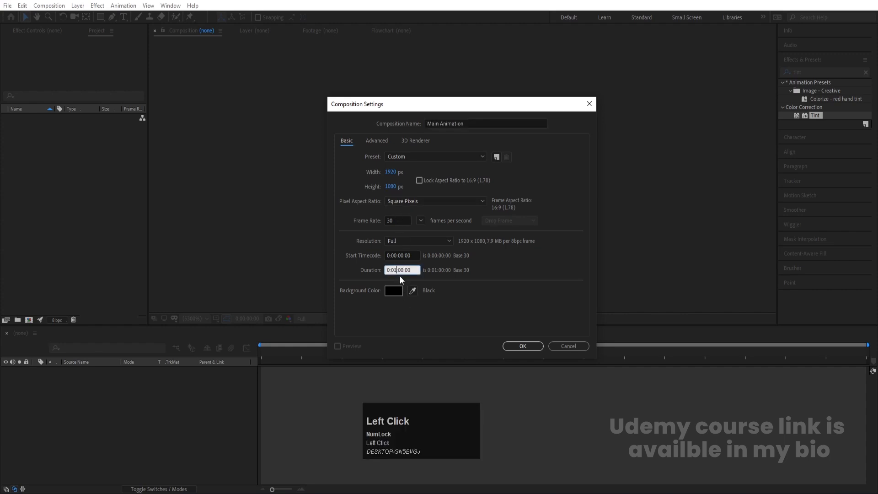
key("BackSpace")
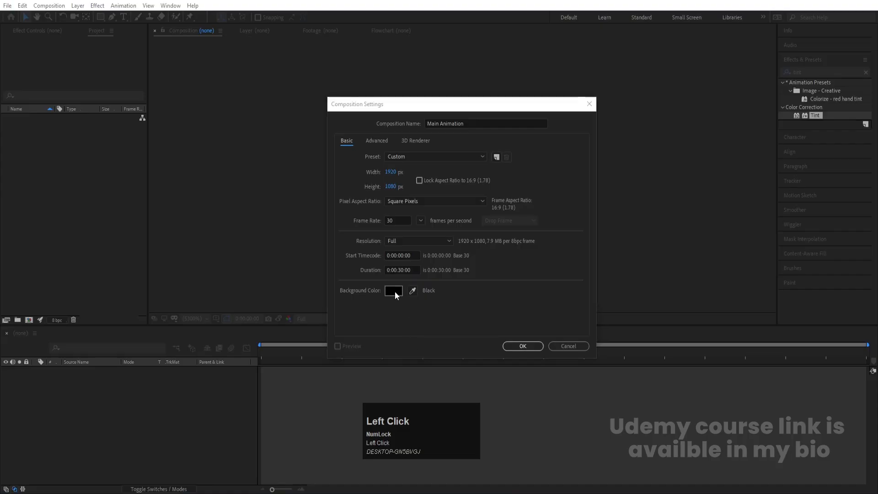
Create the composition with a white background and display the Title/Action Safe guides in its viewer.
left_click(393, 291)
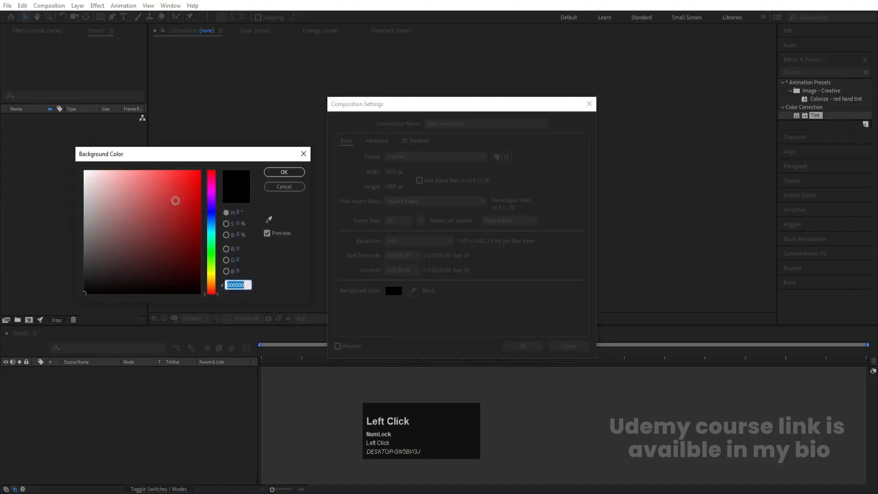
left_click_drag(176, 201, 12, 79)
left_click(304, 172)
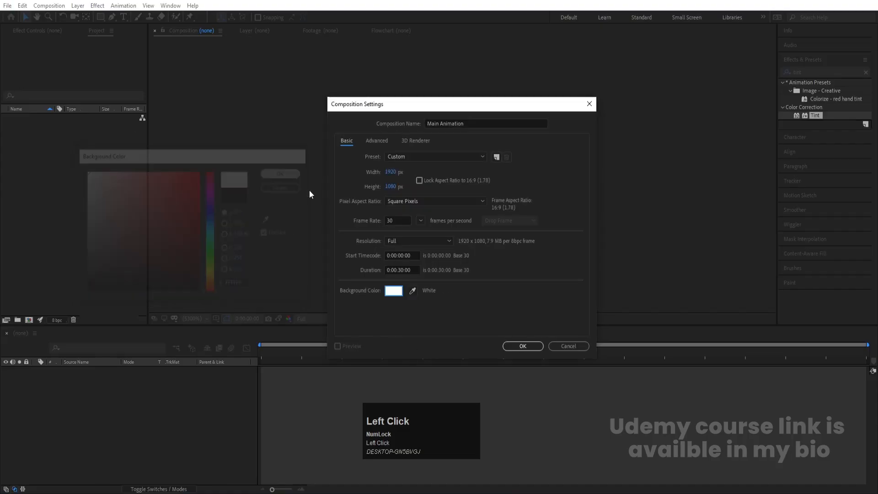
left_click(523, 346)
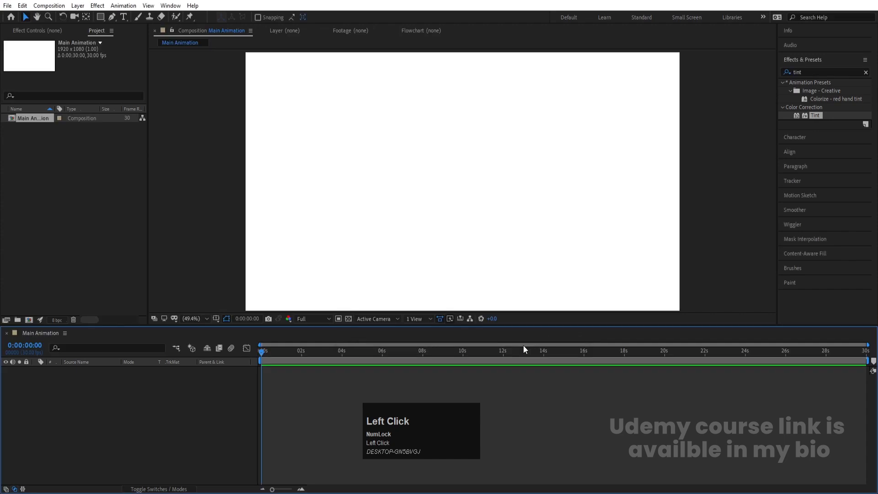
left_click(216, 318)
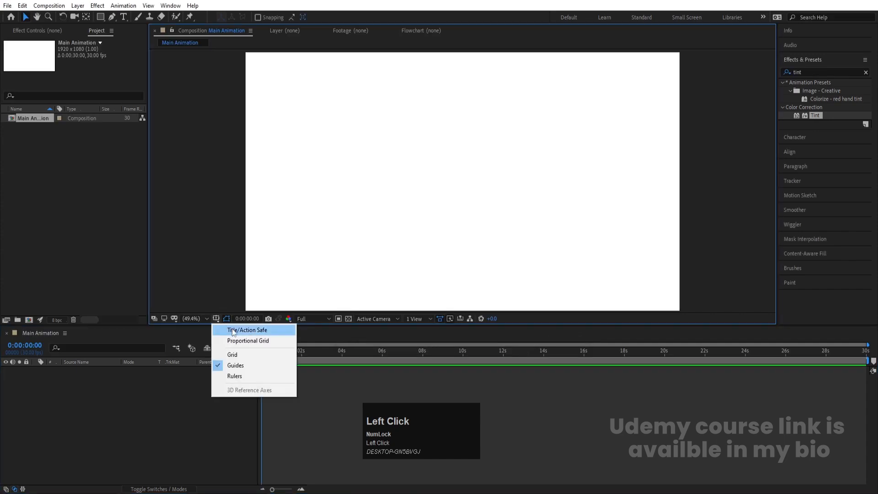
left_click(233, 330)
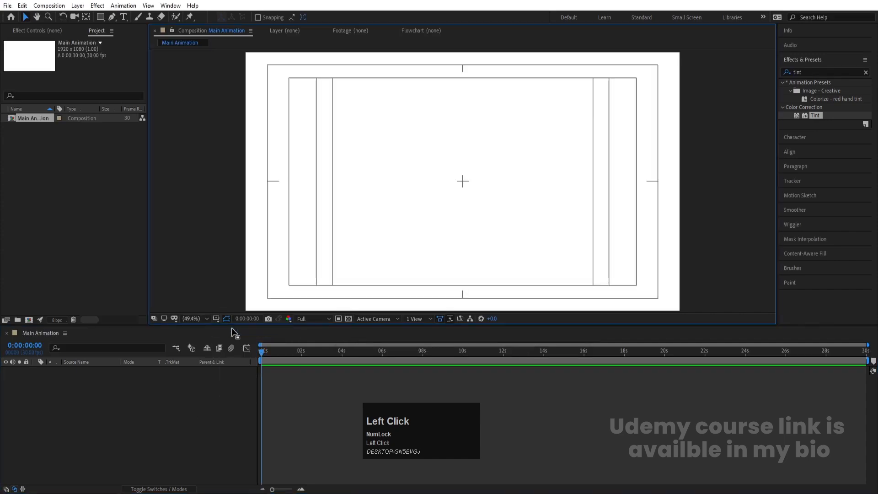
Import Uber Logo.psd as Composition - Retain Layer Sizes with editable layer styles.
key("ctrl+i")
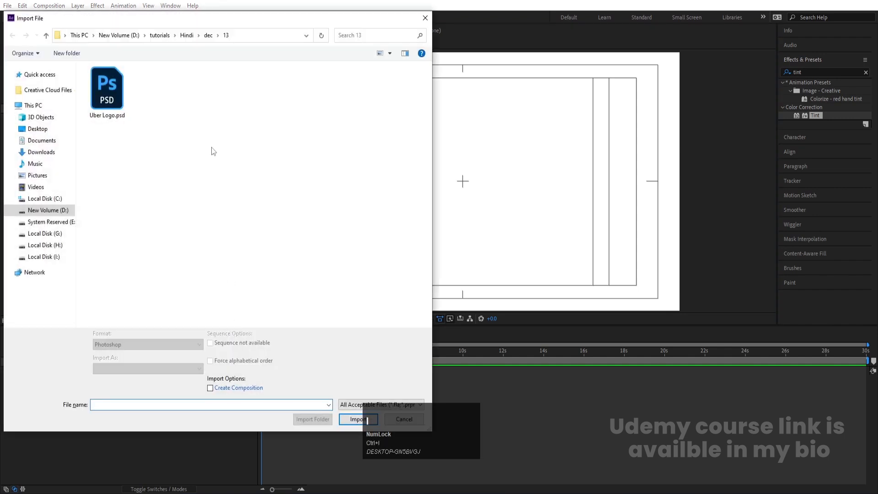
left_click(124, 88)
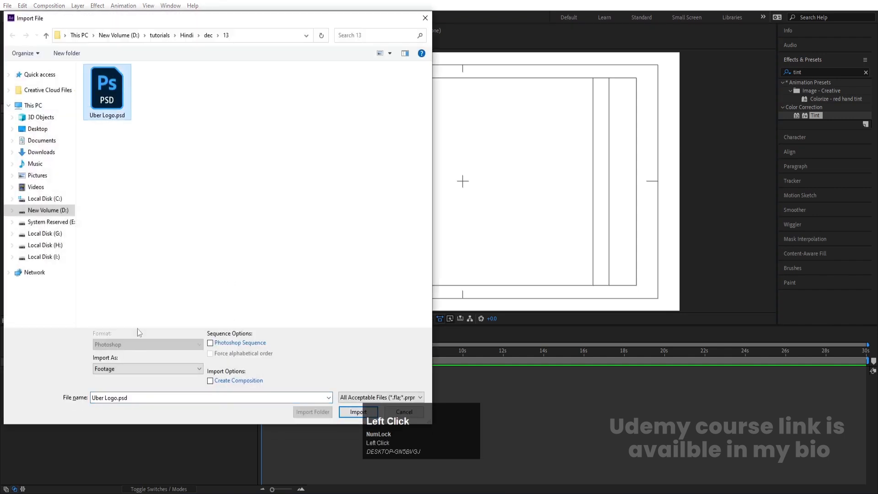
left_click(119, 371)
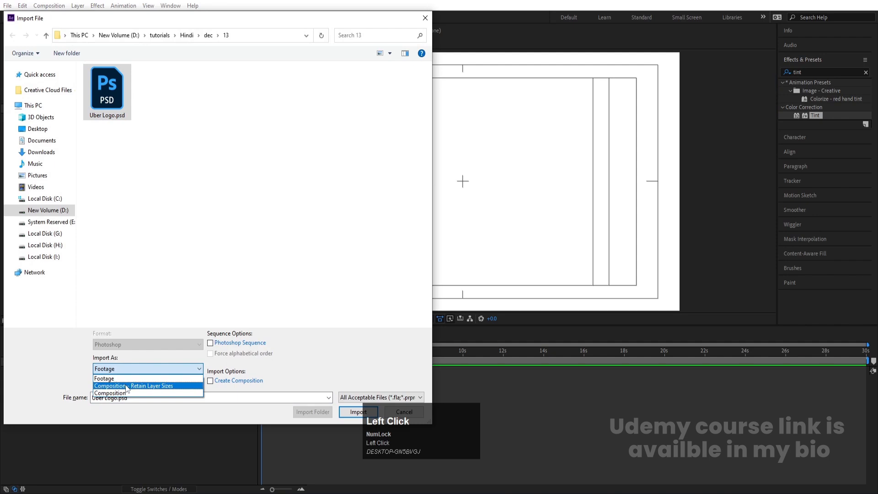
left_click(127, 386)
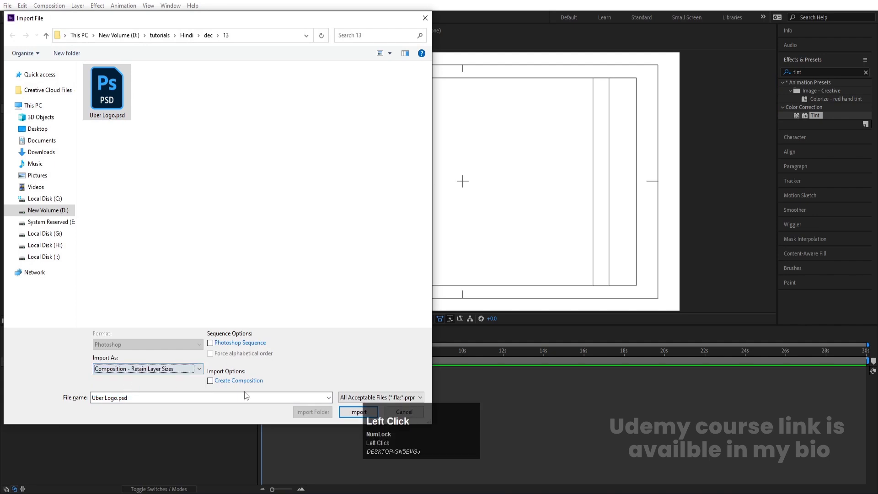
left_click(353, 411)
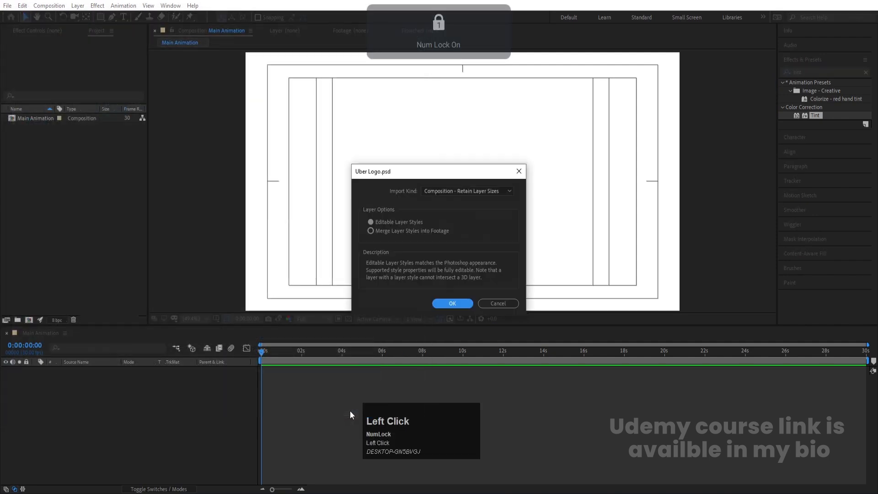
left_click(440, 305)
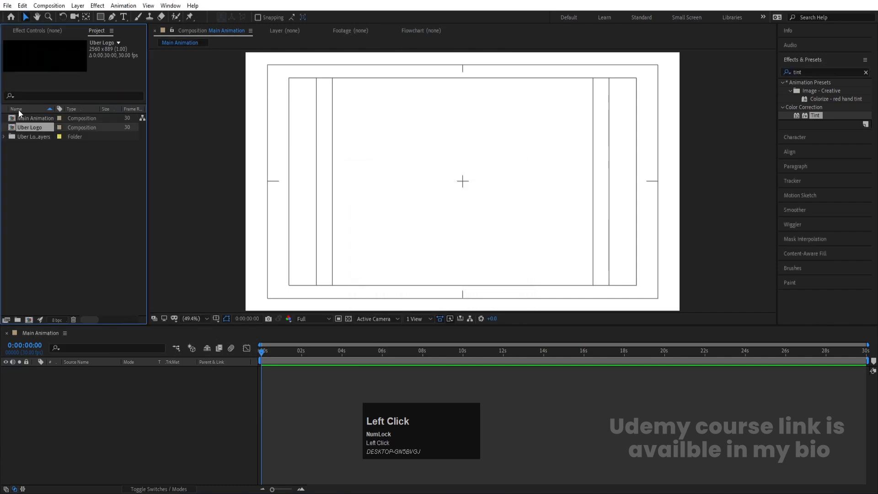
Copy the U, b, e and r layers from the Uber Logo composition into the Main Animation composition.
double_click(26, 129)
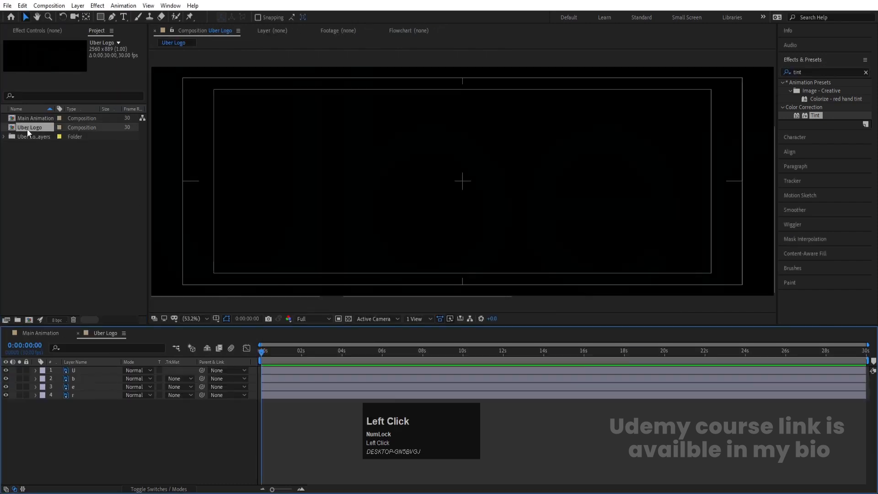
left_click_drag(95, 410, 73, 364)
key("ctrl+c")
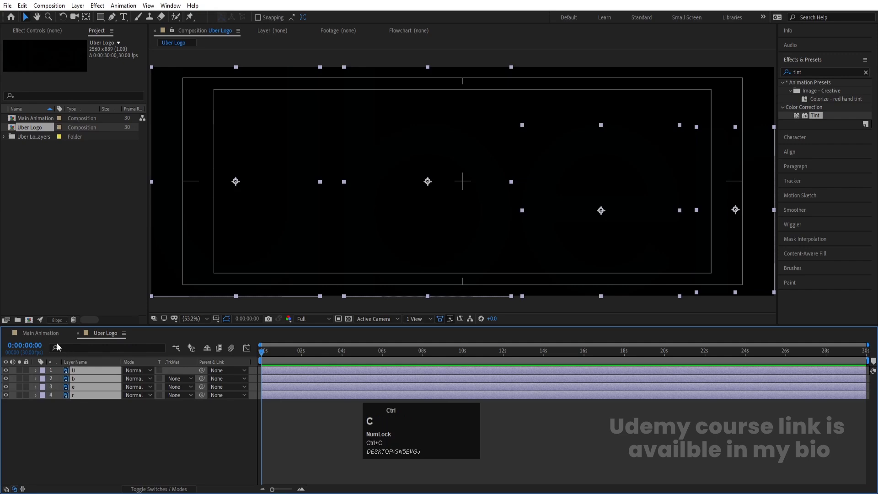
left_click(46, 334)
key("ctrl+v")
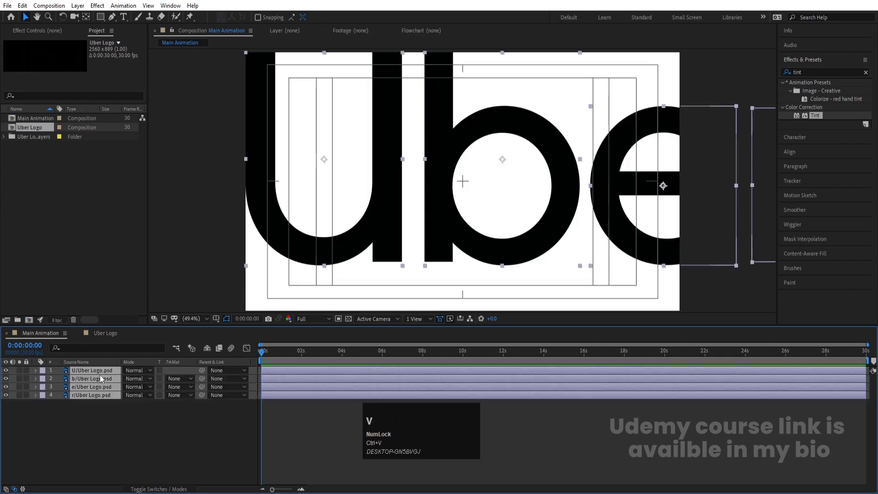
left_click(115, 440)
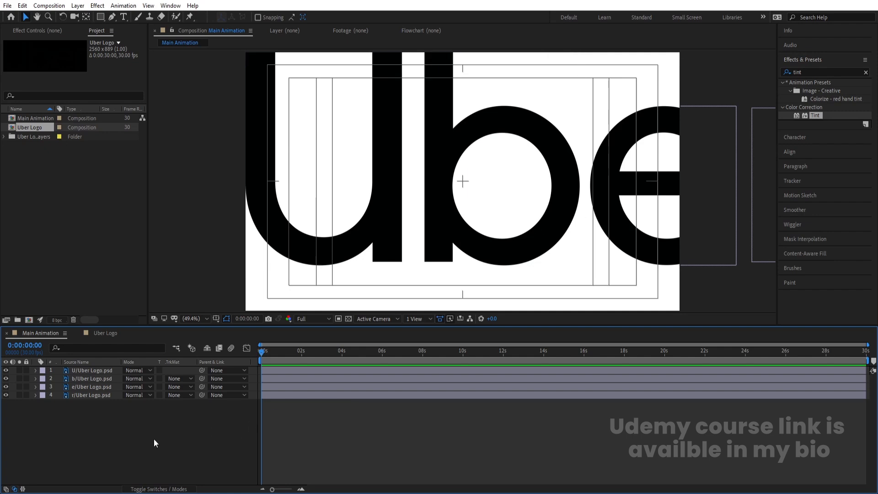
Try to scale the four letter layers down together to 53%, and undo the scaling.
left_click_drag(153, 438, 84, 368)
key("s")
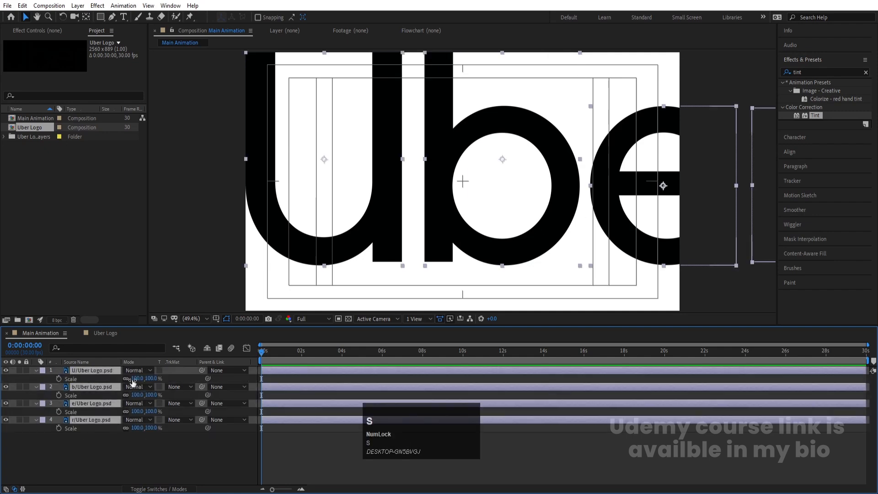
left_click_drag(136, 378, 203, 367)
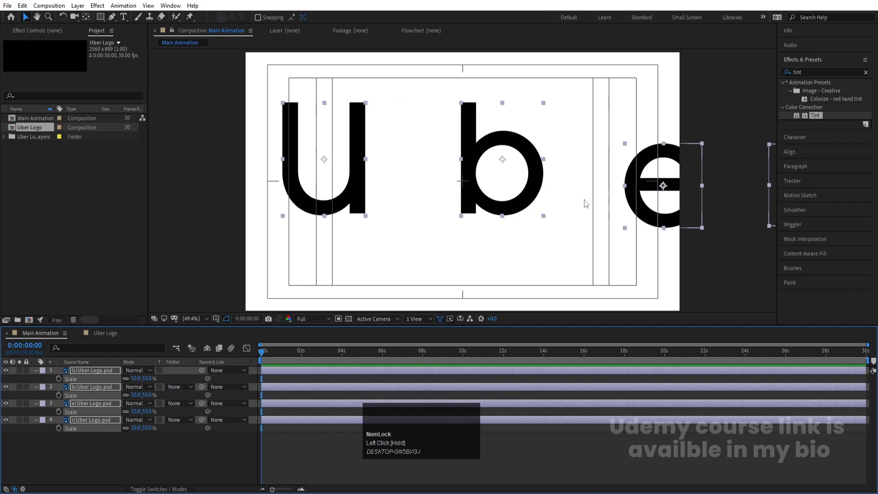
key("ctrl")
key("ctrl")
key("ctrl+z")
left_click(155, 459)
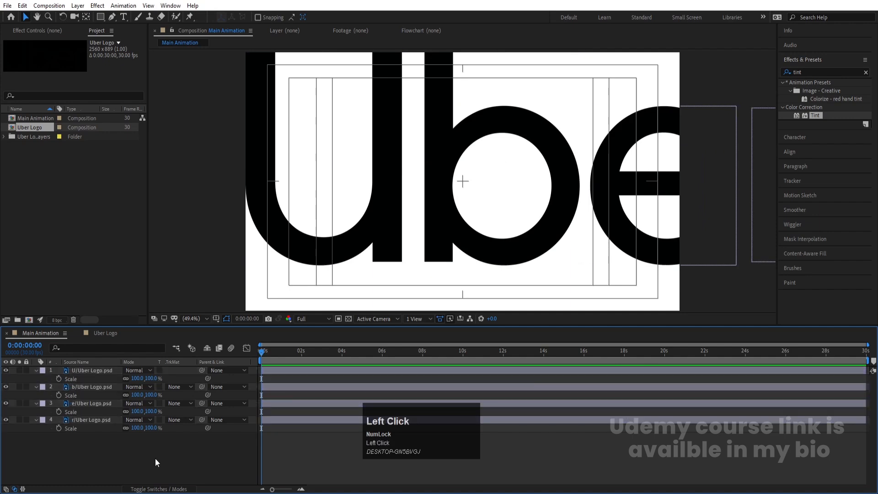
key("u")
Add a null object to the Main Animation composition and parent the four letter layers to it.
right_click(147, 432)
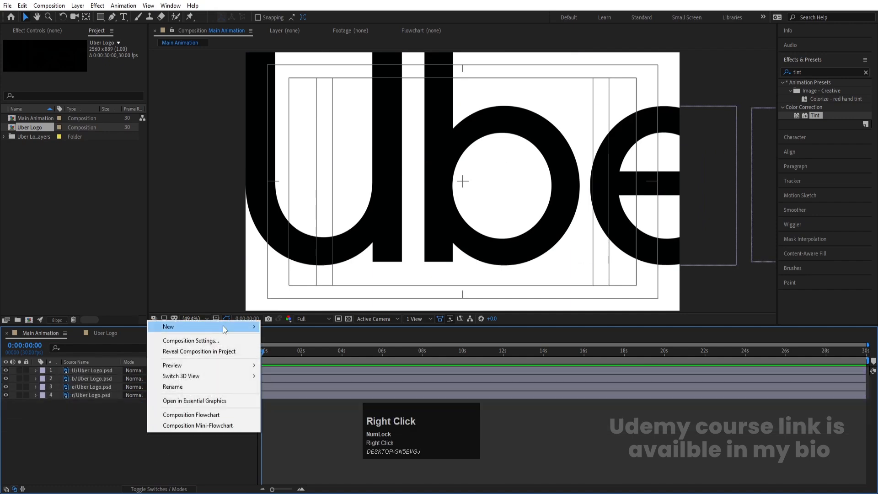
mouse_move(220, 325)
left_click(302, 383)
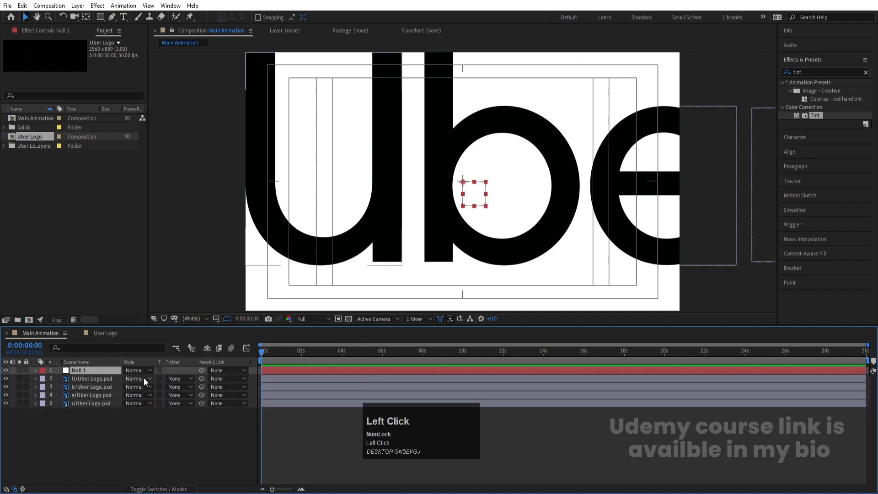
left_click(108, 380)
left_click(115, 402, "shift")
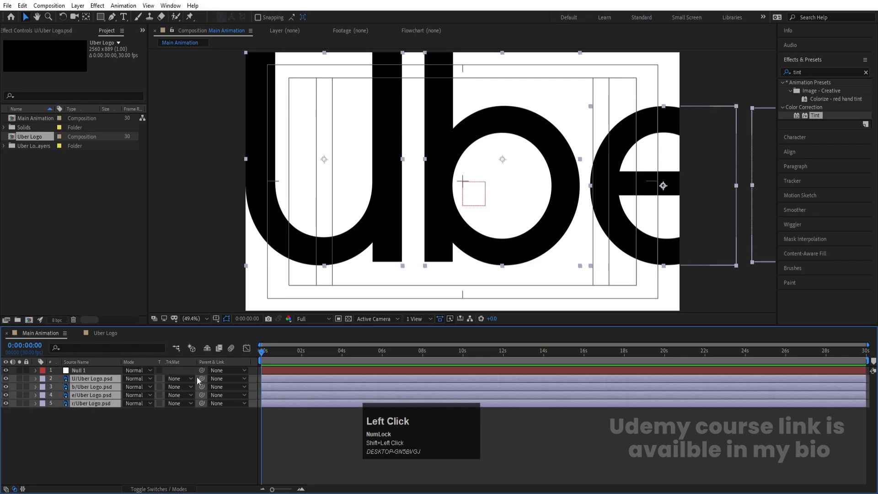
left_click_drag(198, 378, 112, 369)
Scale the null object to 28% to shrink the whole logo.
left_click(95, 369)
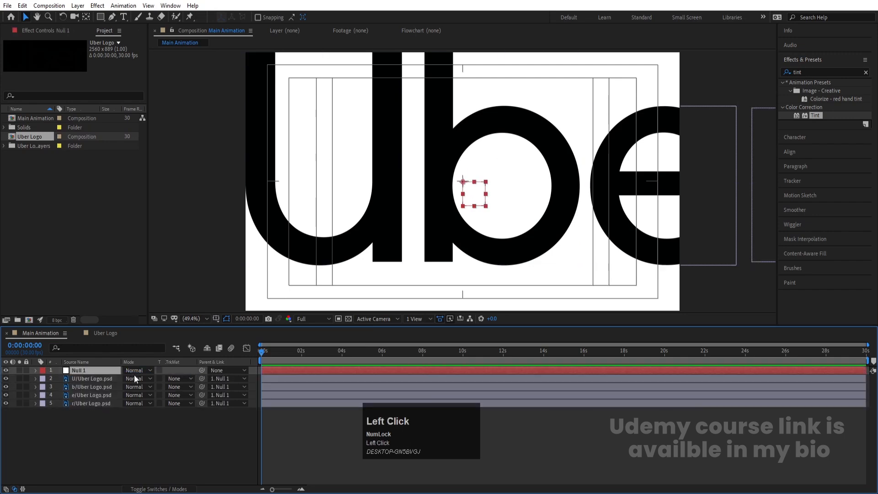
key("s")
left_click_drag(149, 380, 96, 373)
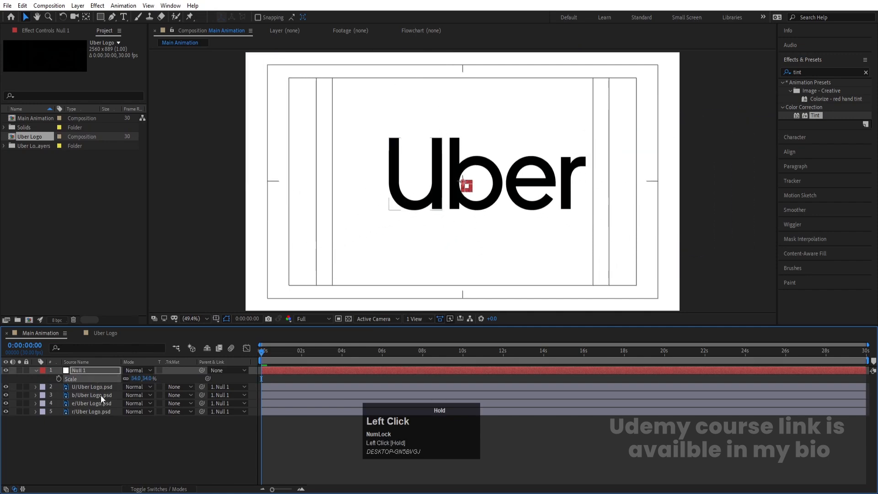
left_click(135, 378)
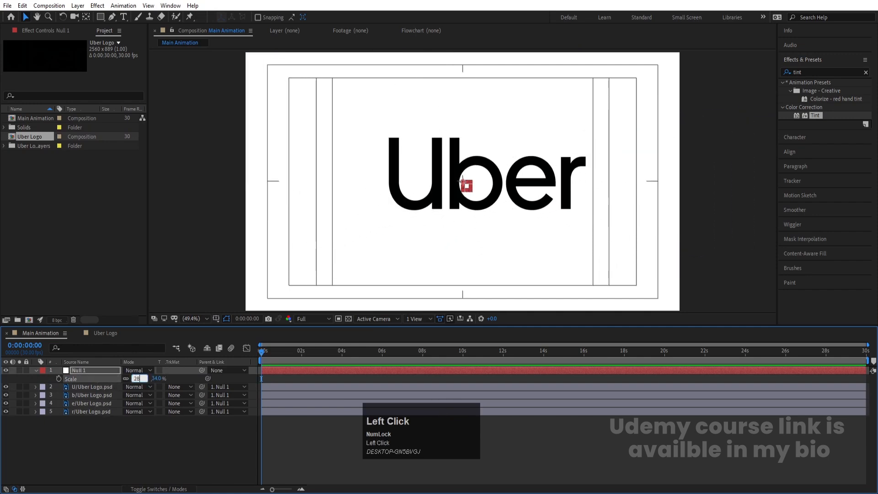
key("Return")
Delete the null object and shift all four letter layers left so the logo is roughly centred in the composition.
left_click(104, 373)
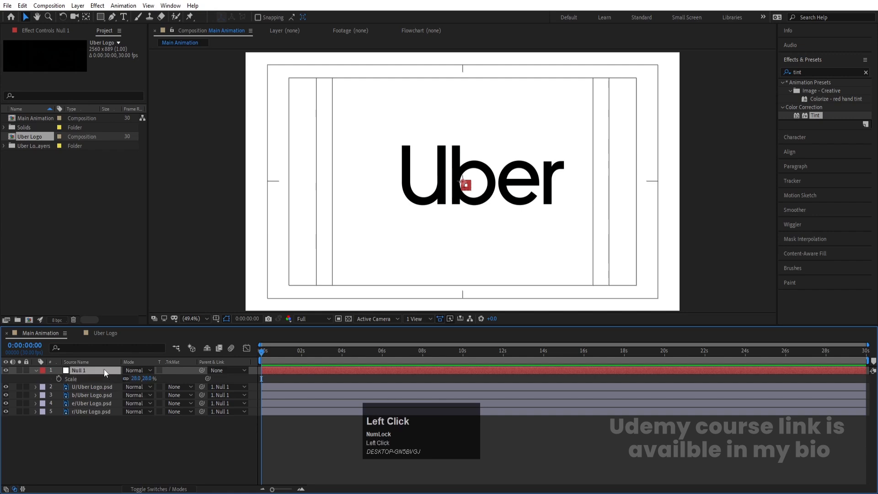
key("Delete")
key("ctrl+a")
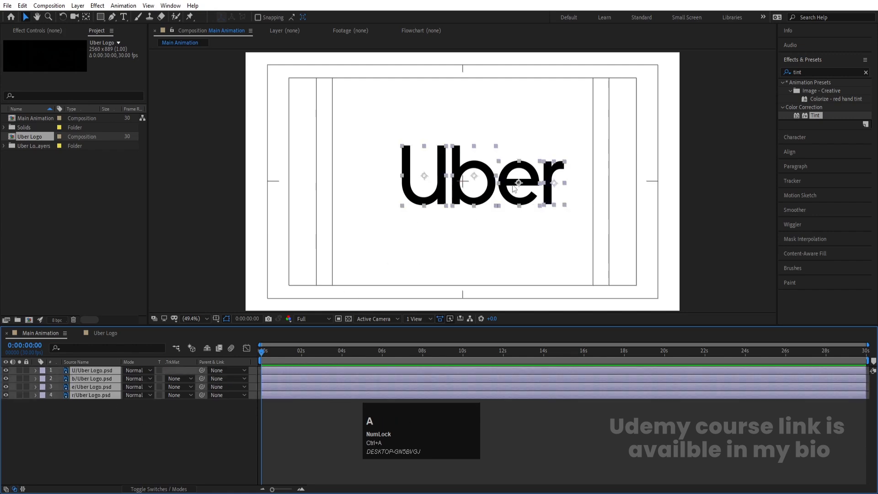
left_click_drag(473, 189, 449, 190)
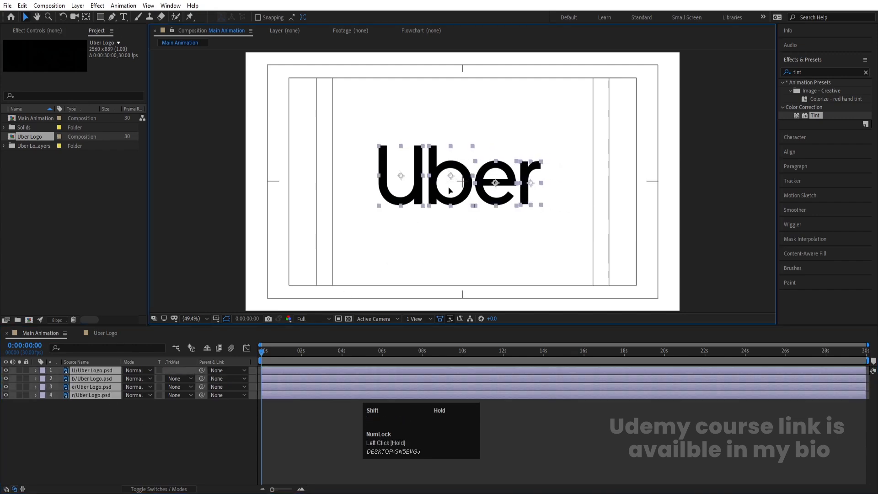
left_click(183, 421)
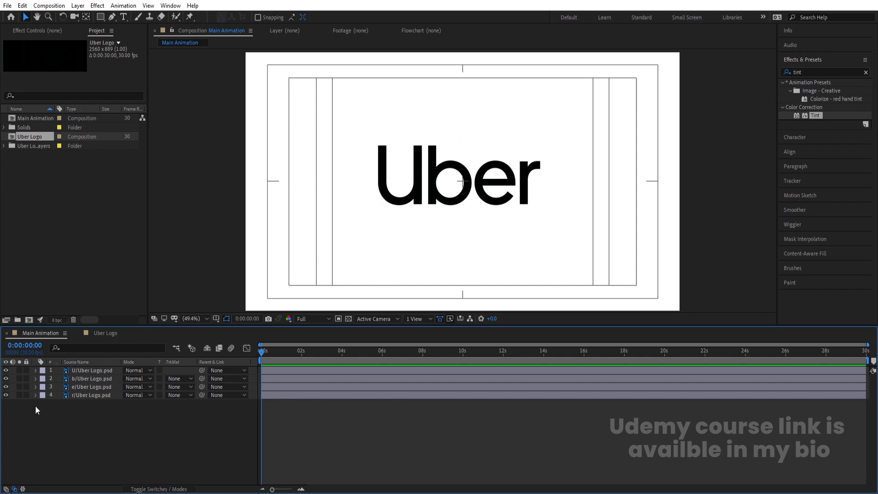
Lock the four letter layers and set up the Pen tool with a red stroke 10 px wide.
left_click_drag(26, 395, 26, 371)
left_click(115, 14)
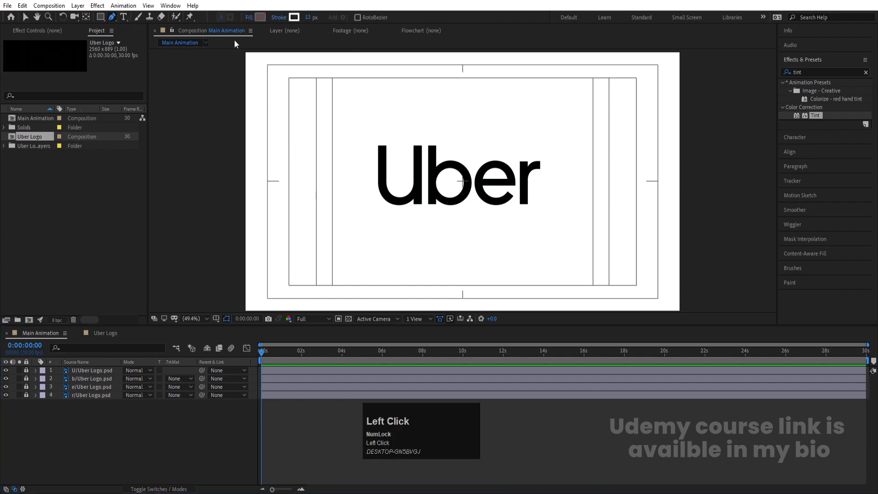
left_click(294, 17)
mouse_move(177, 202)
left_mouse_down()
mouse_move(215, 142)
mouse_move(235, 133)
left_mouse_up()
left_click(284, 171)
scroll(376, 95, "up", 3)
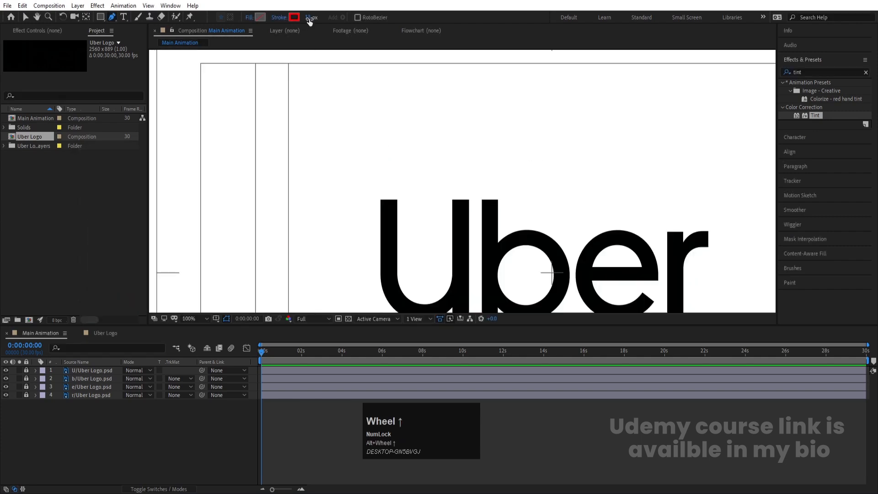
left_click(309, 17)
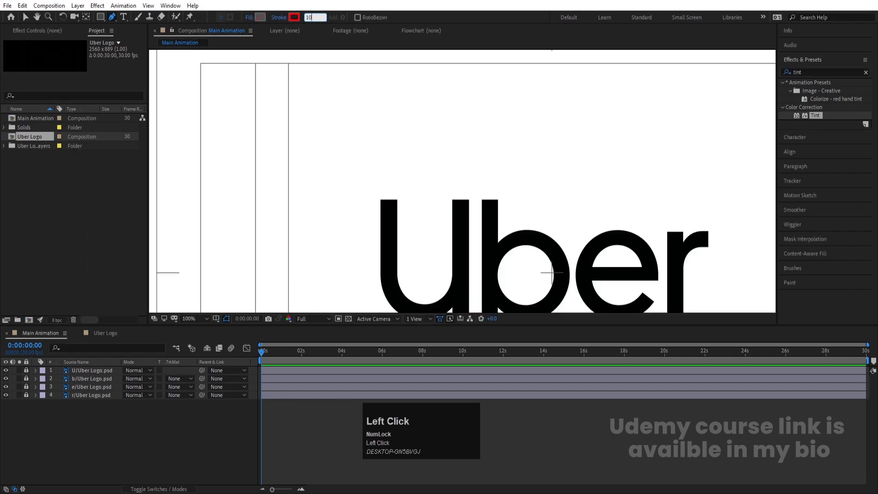
key("Return")
Draw an open four-point path with square corners along the middle of the letter U's strokes.
key("space")
left_click_drag(388, 219, 336, 155)
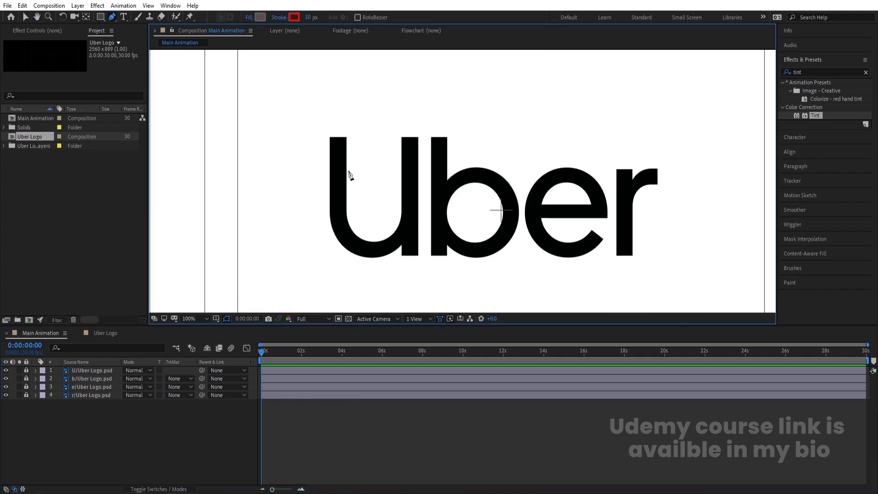
key("alt")
left_click(338, 137)
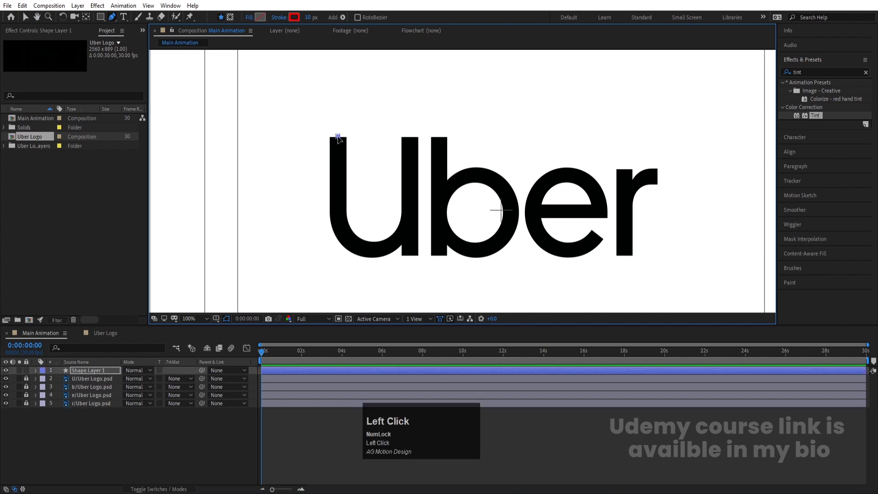
left_click(338, 250, "shift")
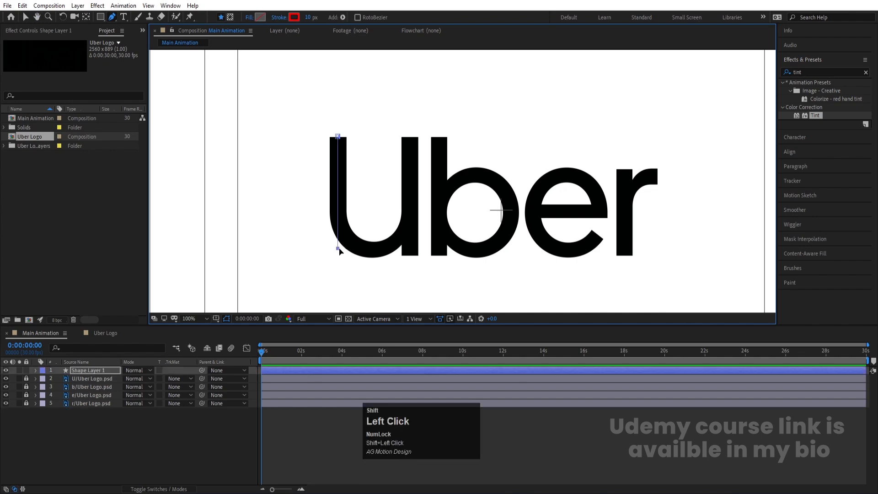
left_click(411, 249, "shift")
left_click(411, 136, "shift")
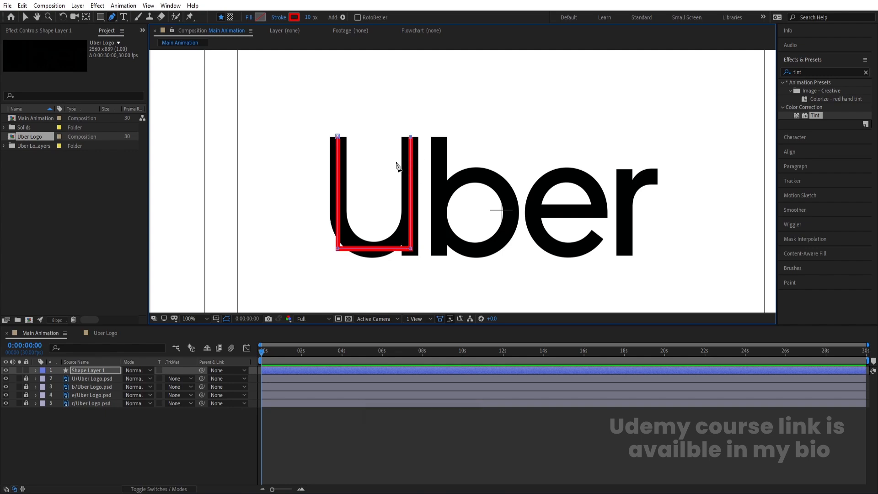
Extend both upper ends of the U path straight up to just above the composition's top edge.
scroll(402, 185, "down", 2)
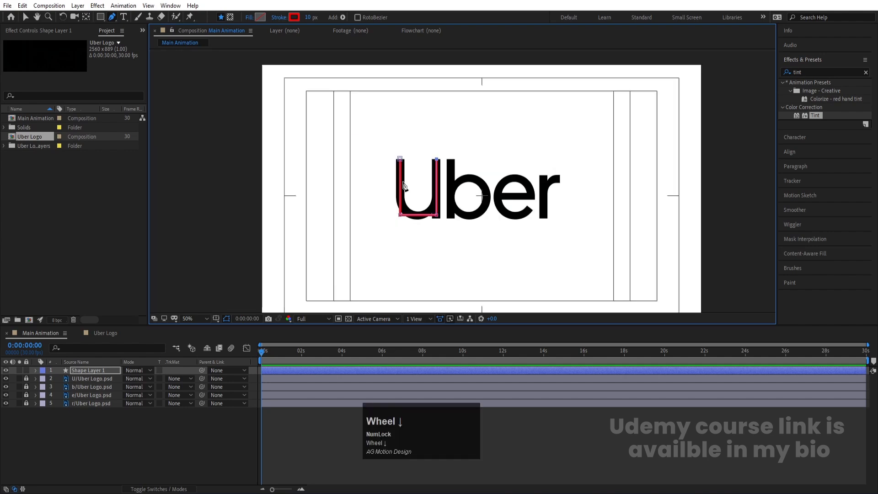
left_click_drag(436, 160, 436, 63)
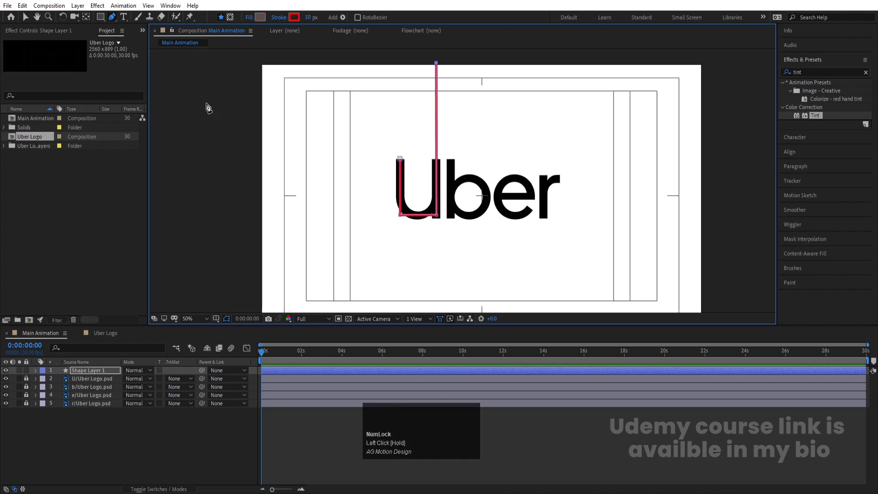
left_click(26, 17)
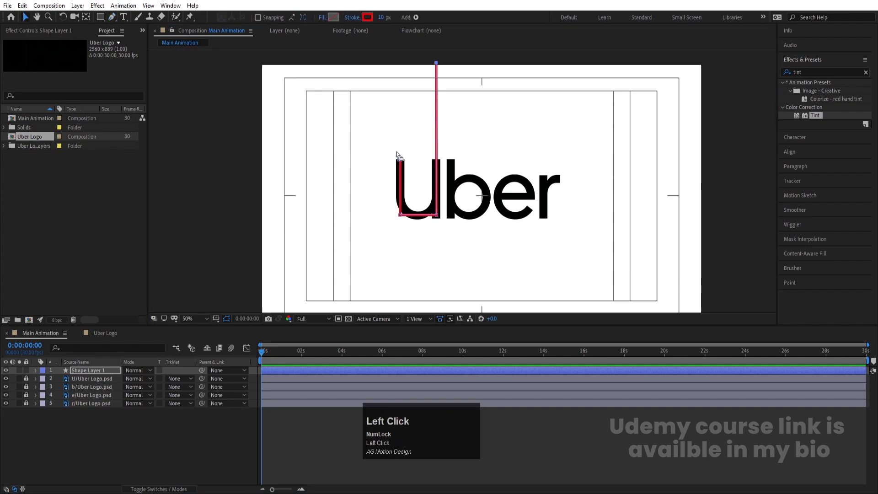
left_click_drag(379, 143, 400, 62)
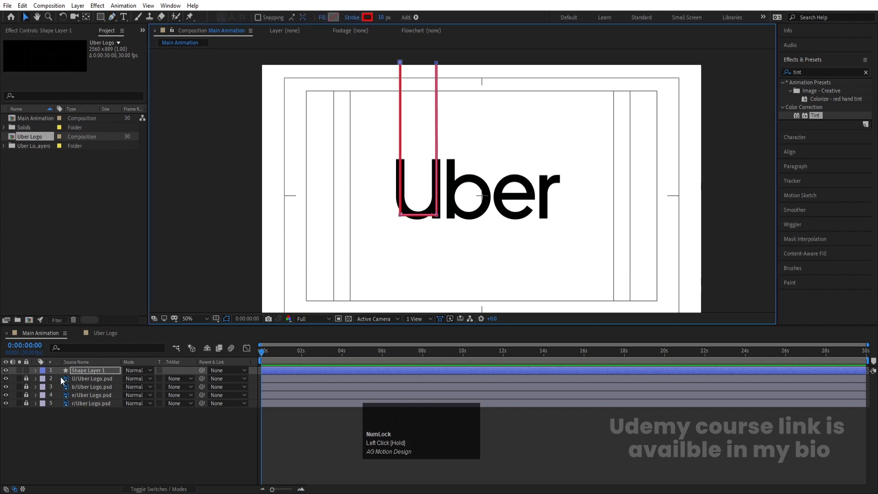
Add Round Corners to the shape layer and set the radius to 73 so the path follows the U's curve.
left_click(36, 370)
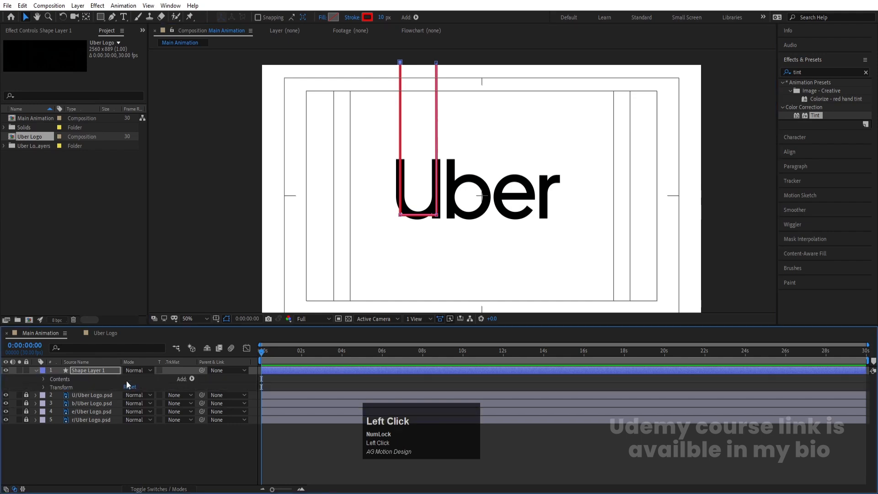
left_click(191, 379)
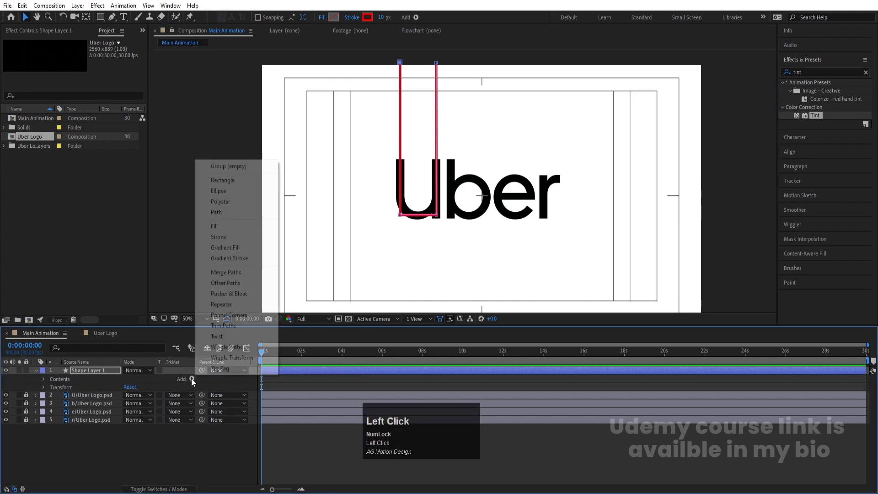
left_click(229, 314)
scroll(397, 217, "up", 2)
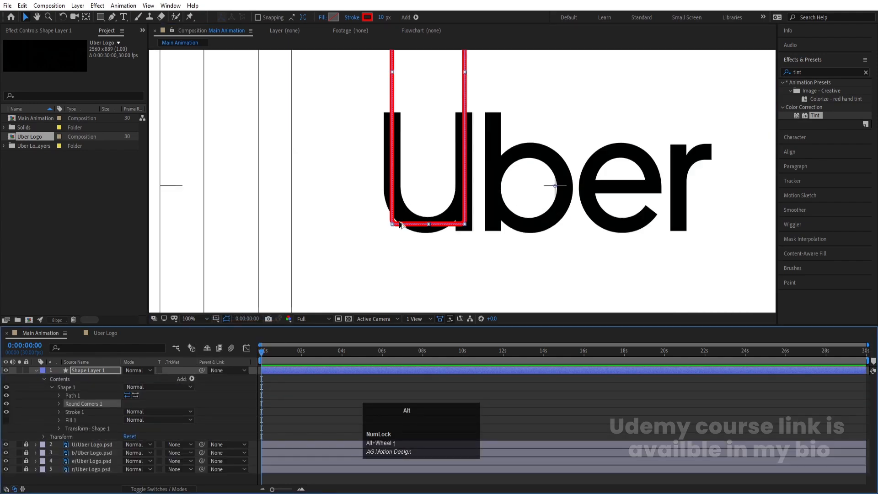
scroll(399, 224, "up", 2)
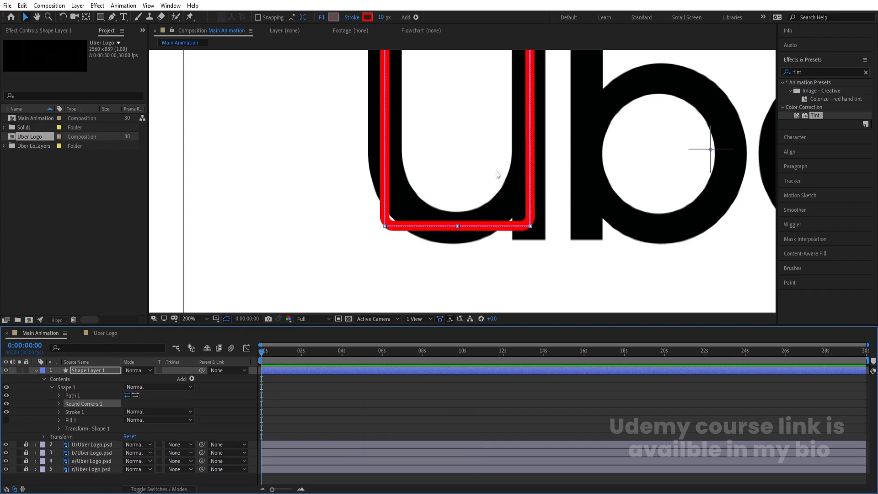
left_click(59, 403)
left_click_drag(128, 411, 156, 411)
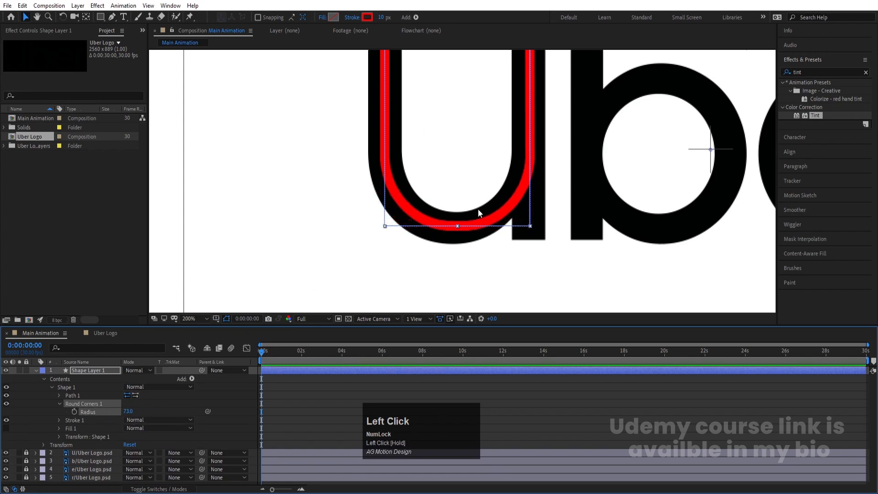
Nudge the two points on the right side of the U path slightly left to centre the line on the letter's stem.
scroll(502, 176, "down", 2)
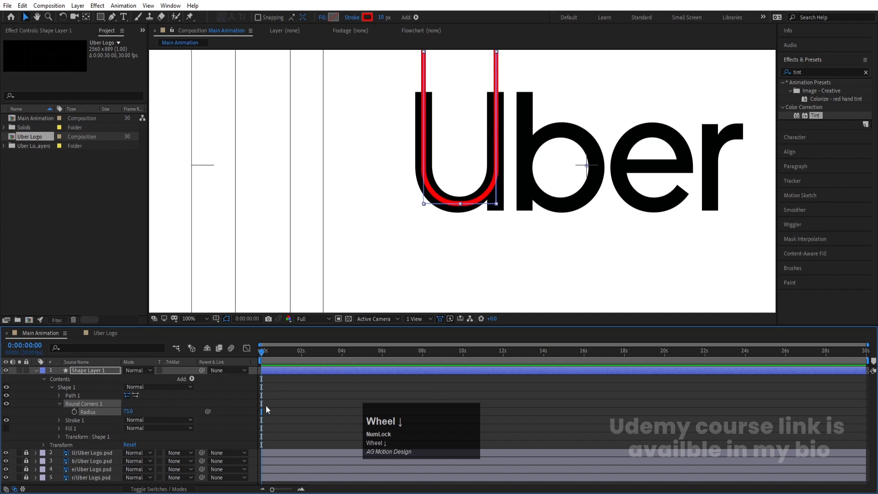
left_click(83, 370)
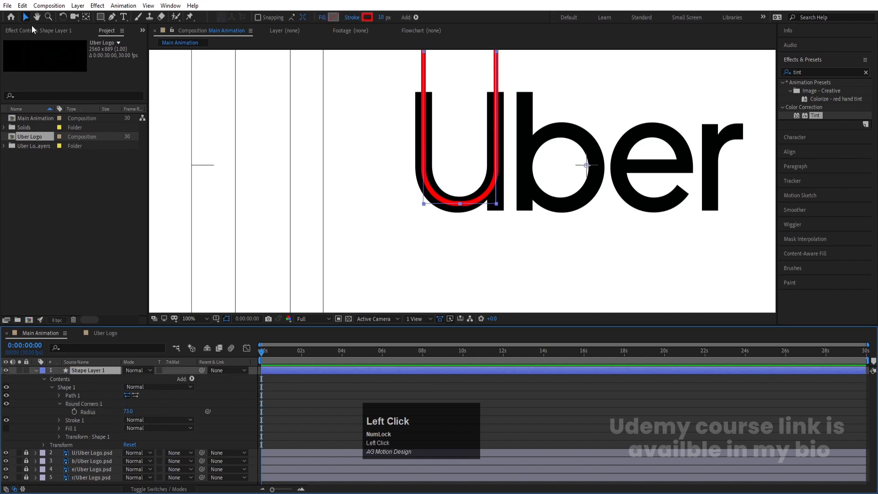
left_click(496, 203)
left_click_drag(502, 137, 458, 337)
left_click(73, 395)
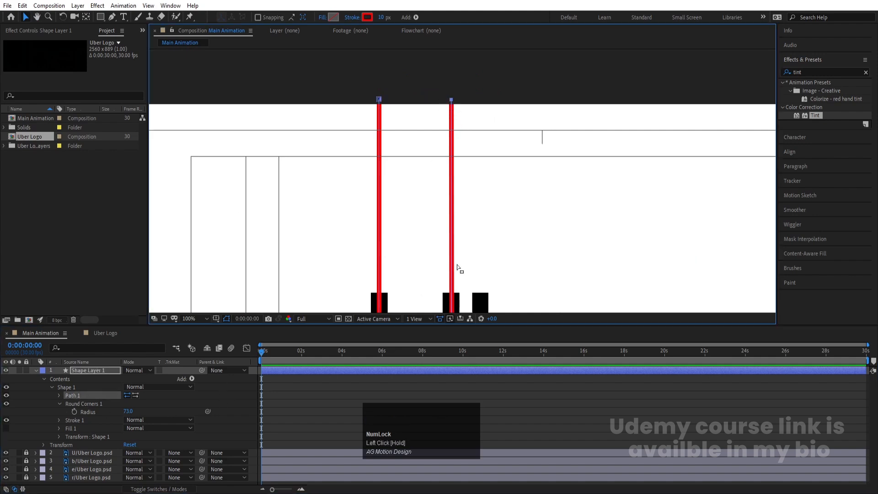
left_click_drag(457, 269, 461, 131)
left_click_drag(438, 231, 456, 279)
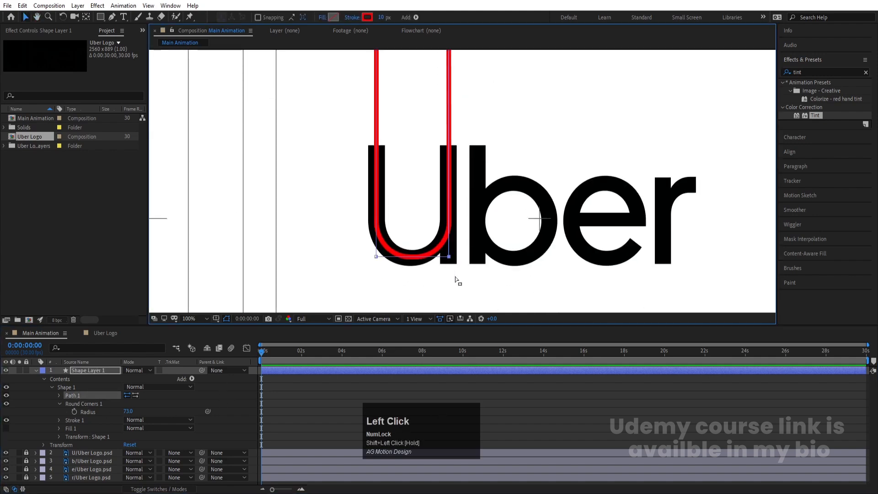
key("Left")
key("Left")
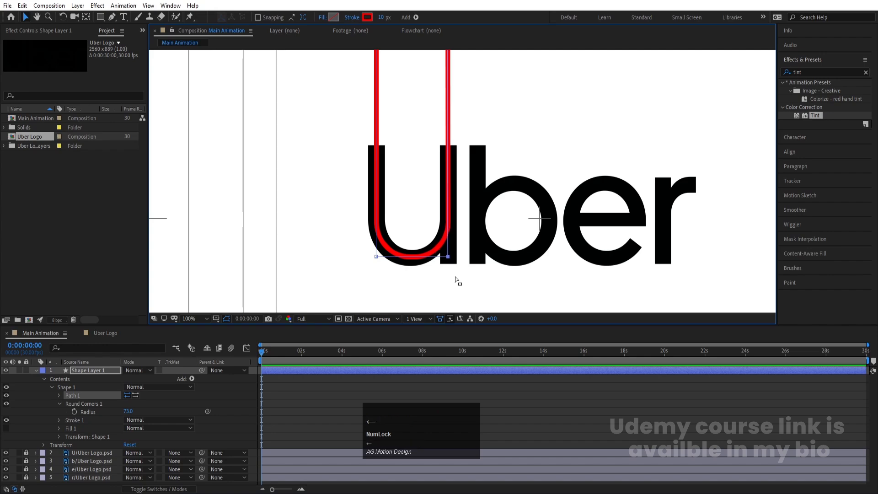
scroll(480, 122, "down", 2)
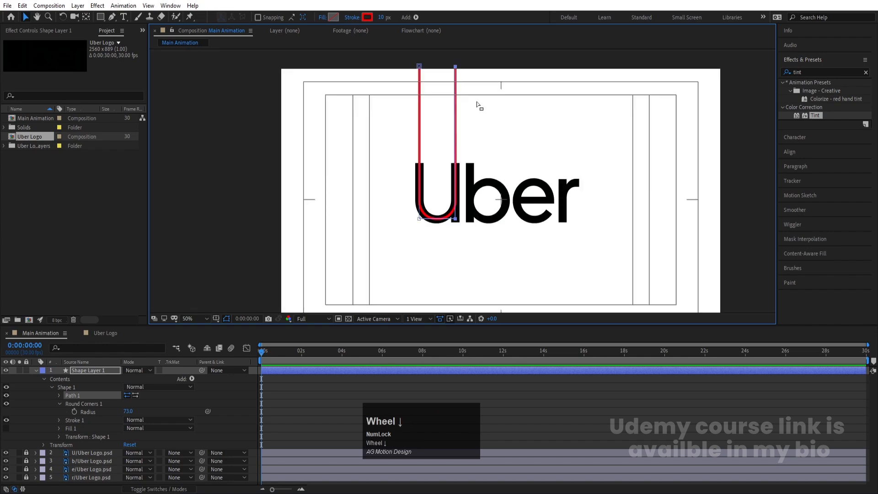
Fine-tune the right stem of the U path by nudging its two points left in two further small increments, and deselect the path.
left_click_drag(475, 93, 472, 240)
scroll(470, 207, "up", 2)
scroll(470, 207, "up", 2)
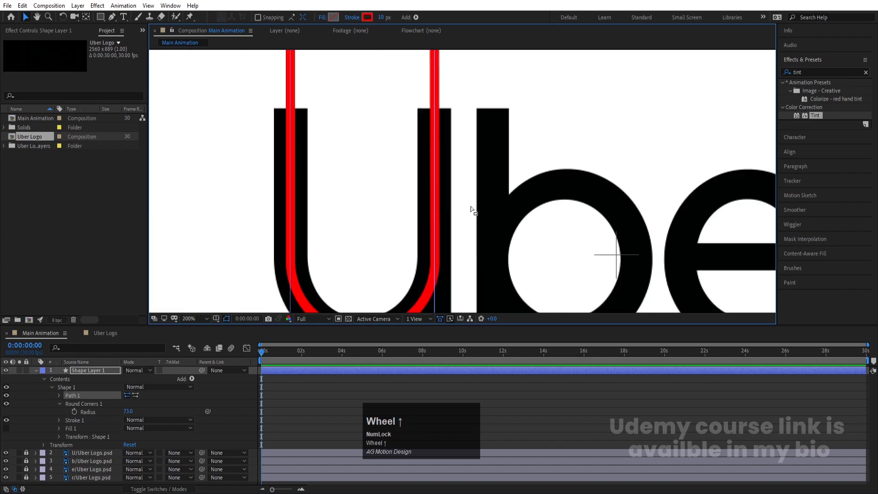
key("Left")
key("Left")
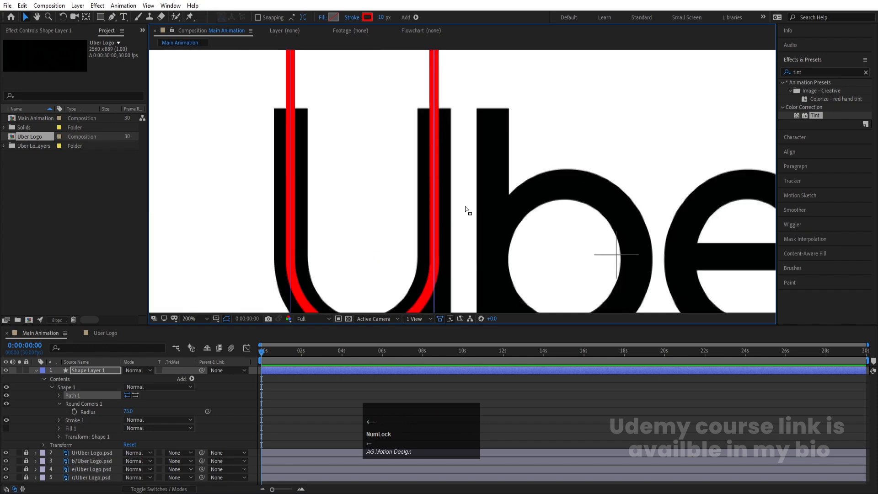
scroll(465, 209, "down", 2)
left_click(316, 397)
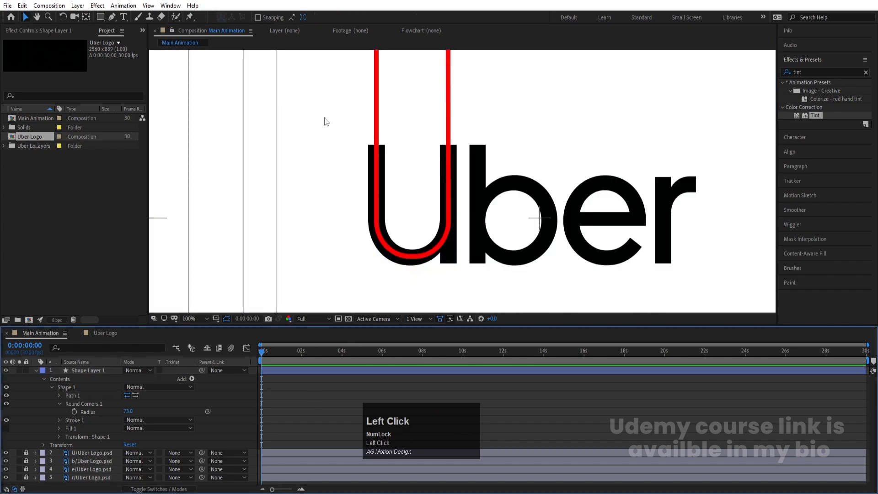
Add Offset Paths to the Shape 1 group of the U shape layer and set its amount to 18.
left_click(99, 379)
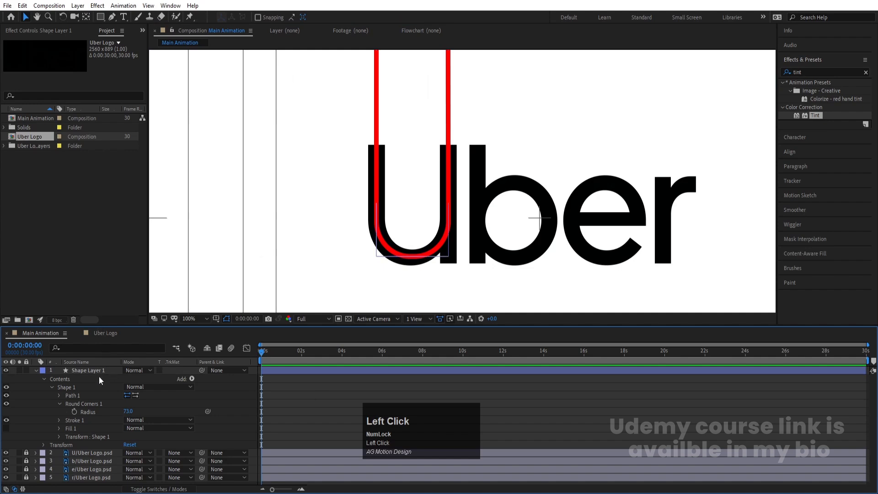
left_click(36, 370)
left_click(67, 370)
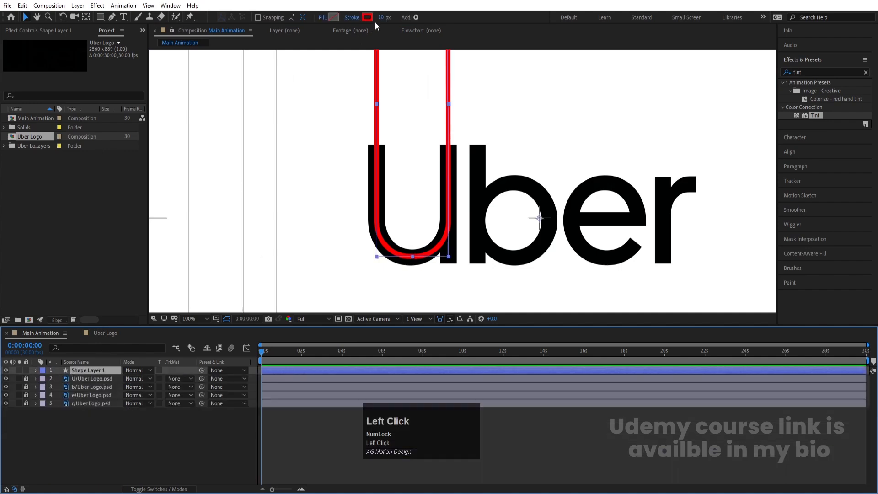
left_click(35, 370)
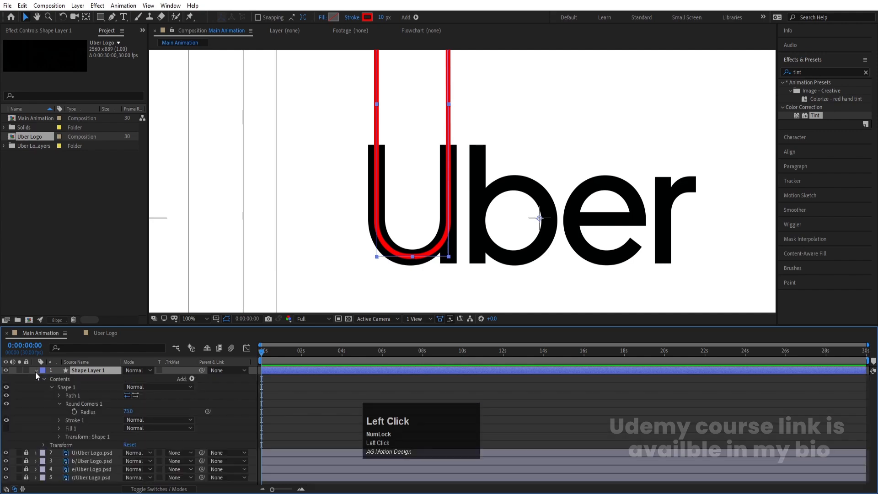
left_click(59, 404)
left_click(64, 387)
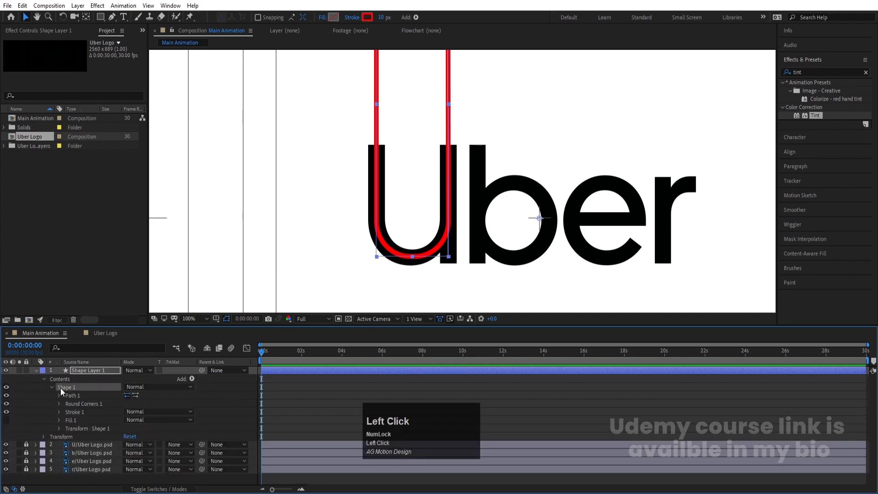
left_click(192, 378)
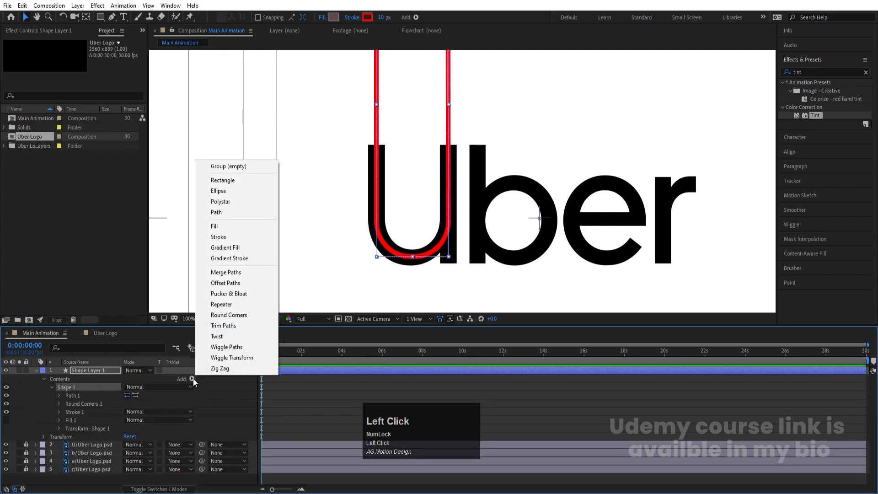
left_click(223, 284)
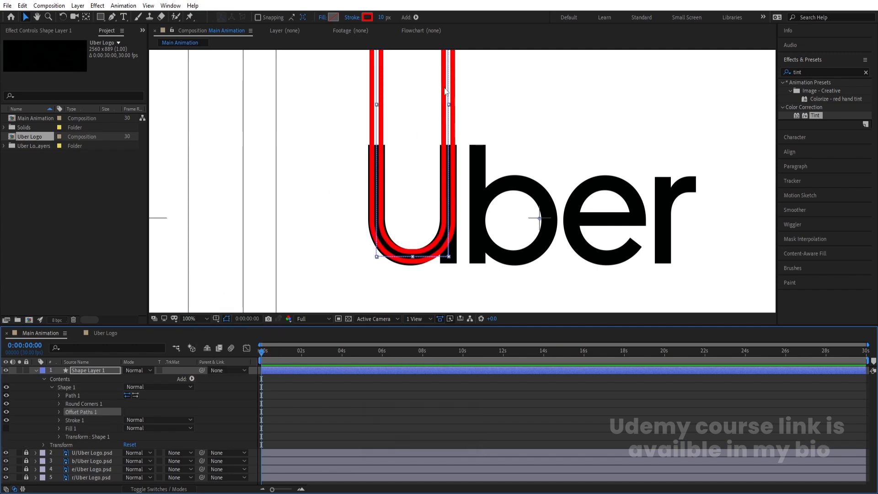
left_click(59, 413)
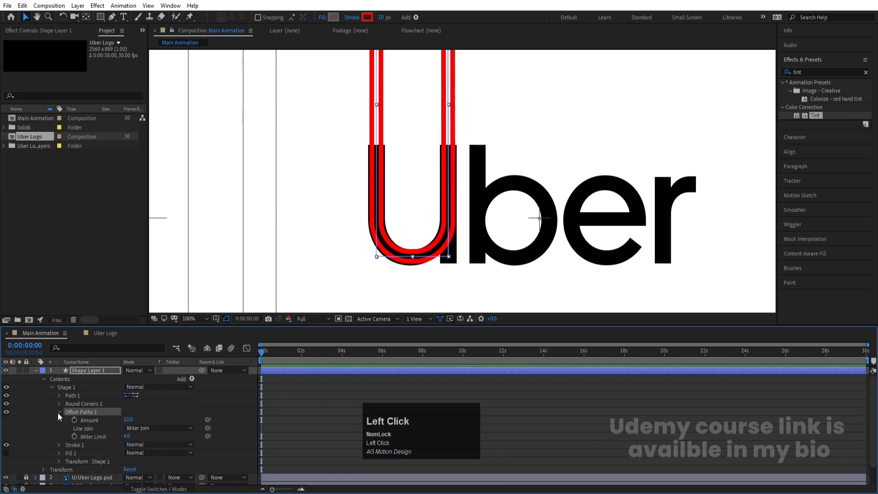
left_click_drag(131, 420, 132, 419)
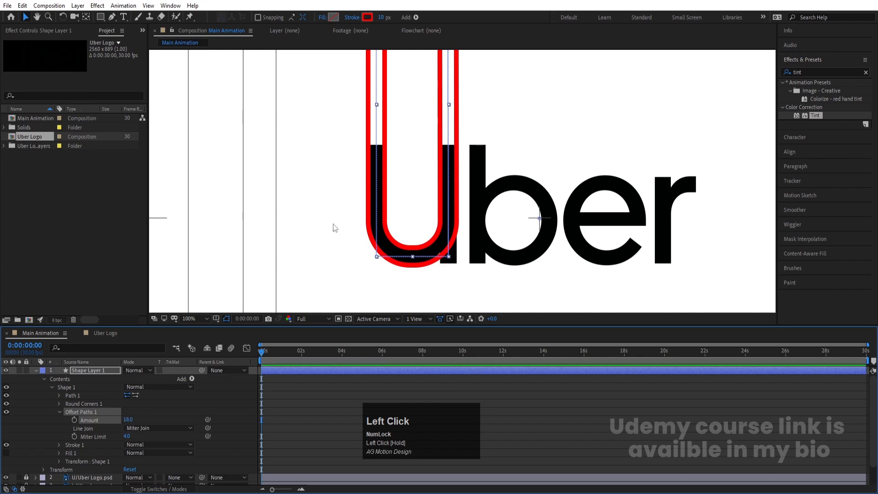
left_click(60, 411)
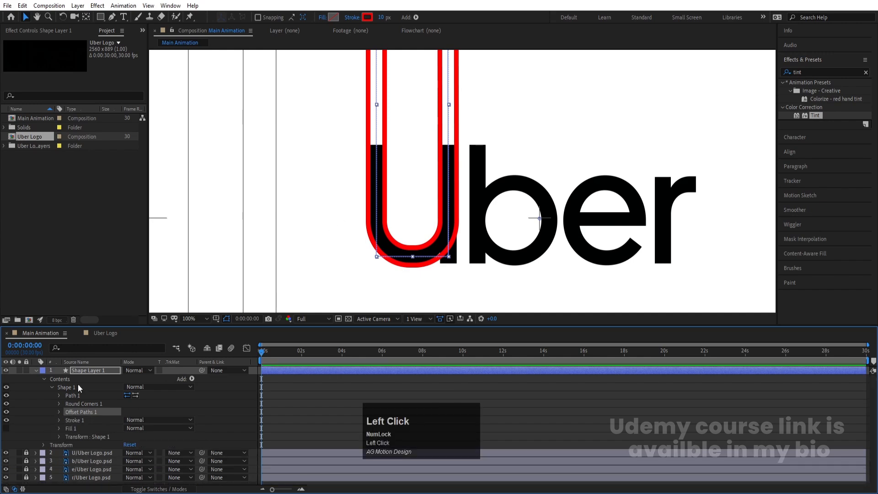
Set the stroke width of the U shape layer to 12 px and deselect the layer.
left_click(97, 371)
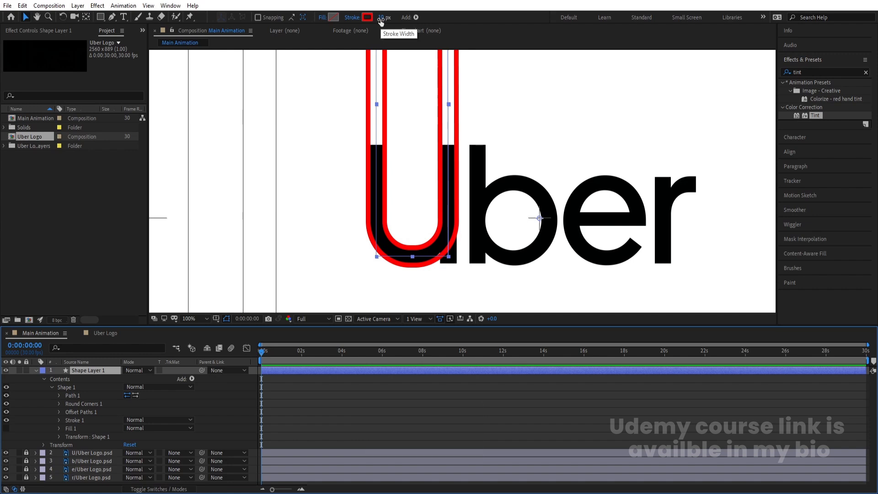
left_click_drag(381, 21, 385, 18)
scroll(383, 126, "down", 4)
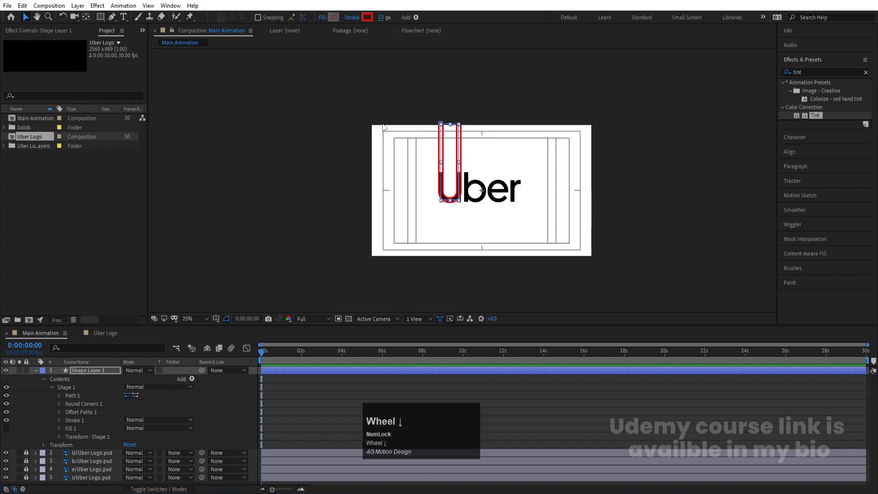
scroll(455, 134, "up", 2)
left_click(381, 19)
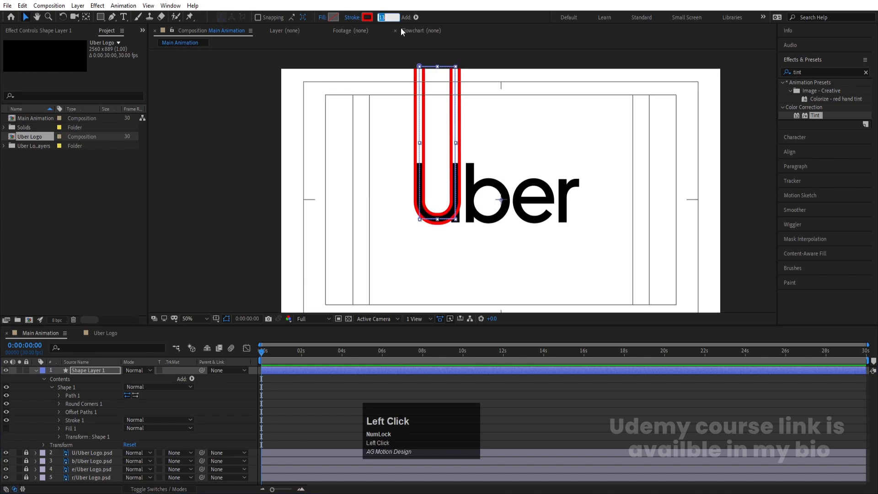
type("12")
key("KP_Enter")
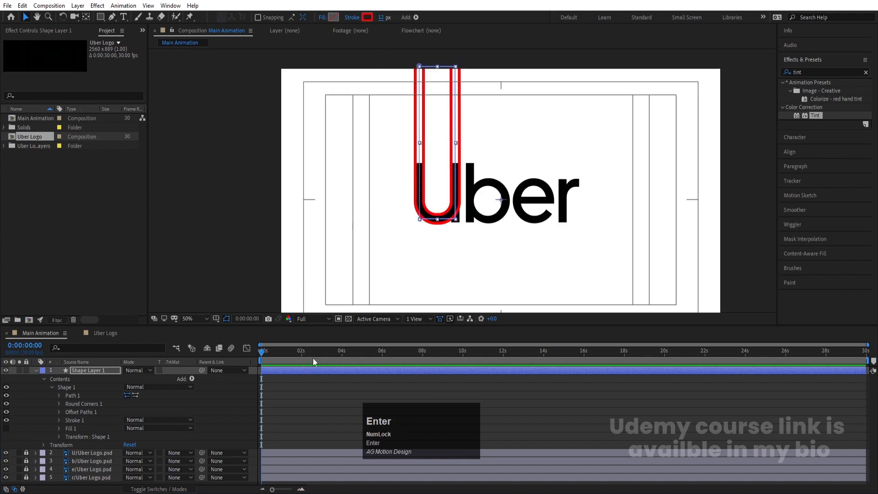
left_click(288, 431)
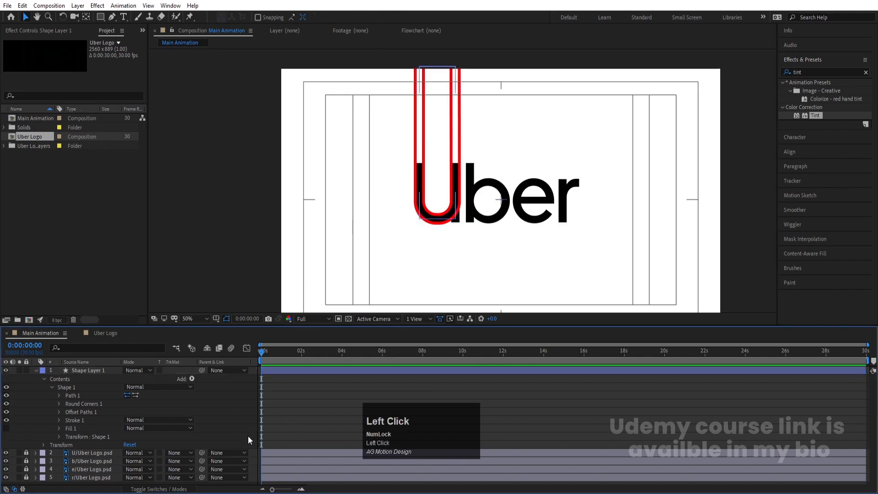
Examine the U shape layer's Round Corners and Offset Paths settings and compare its outline with the letter underneath.
left_click(107, 371)
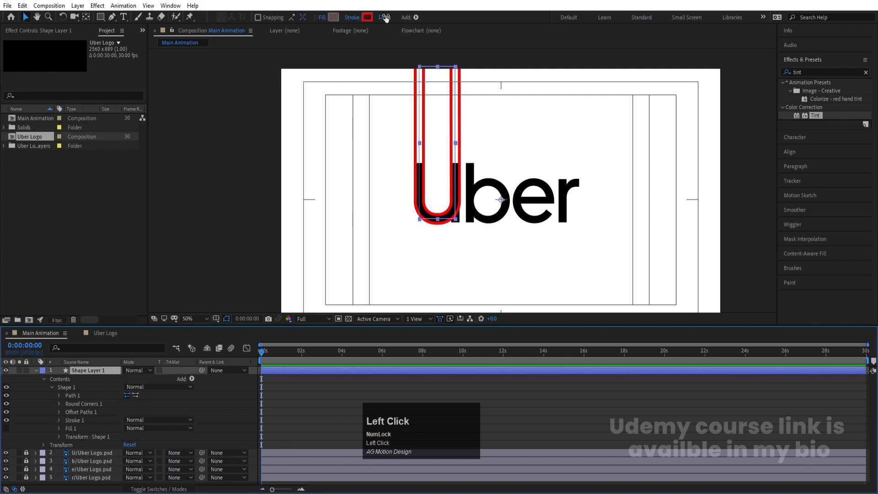
left_click(59, 403)
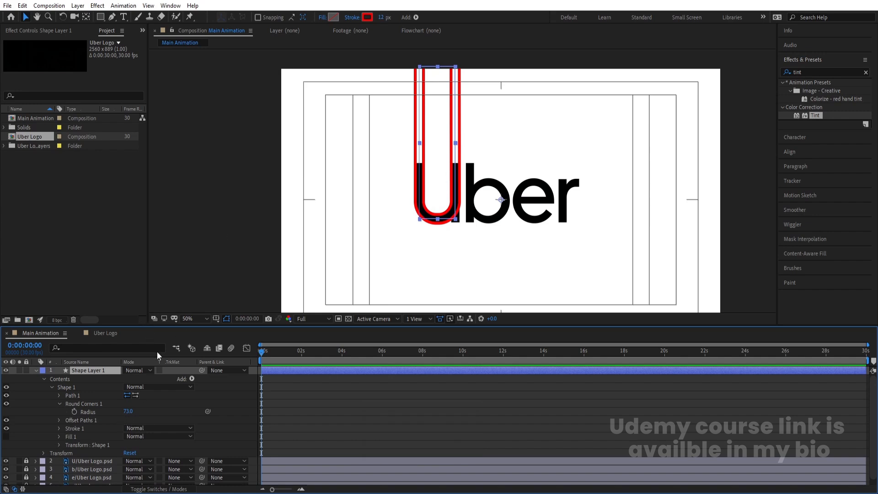
scroll(478, 218, "up", 2)
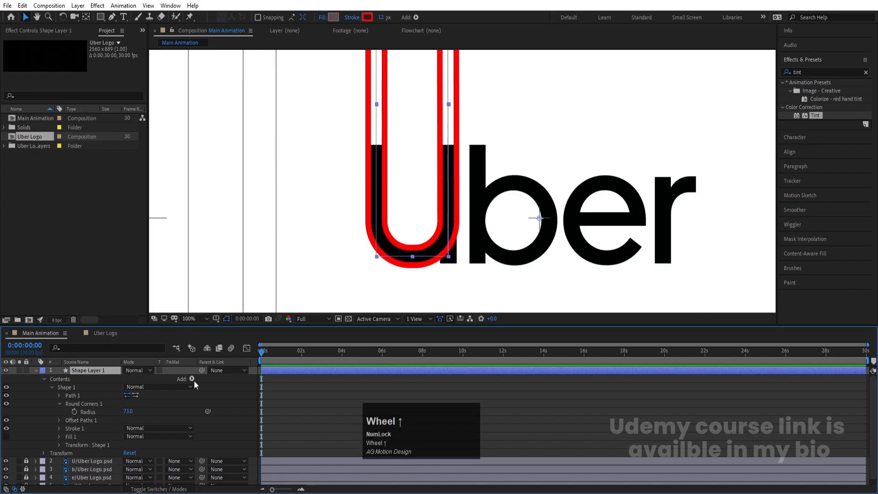
left_click(59, 404)
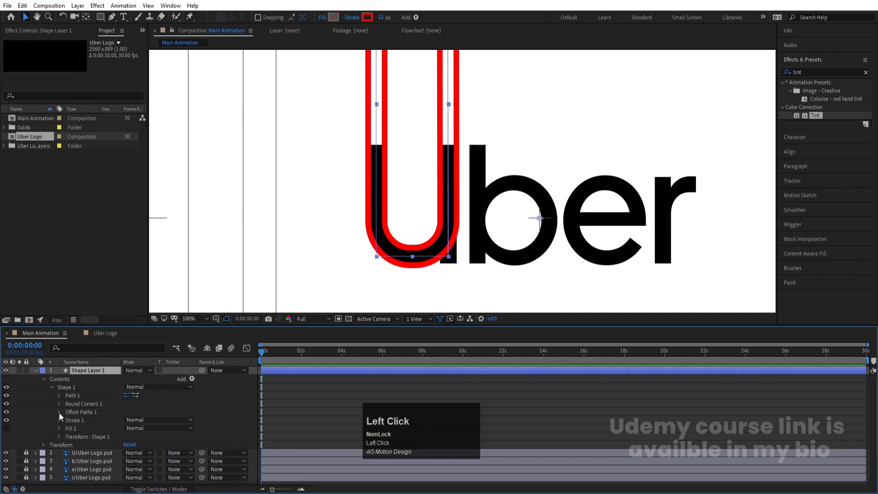
left_click(59, 412)
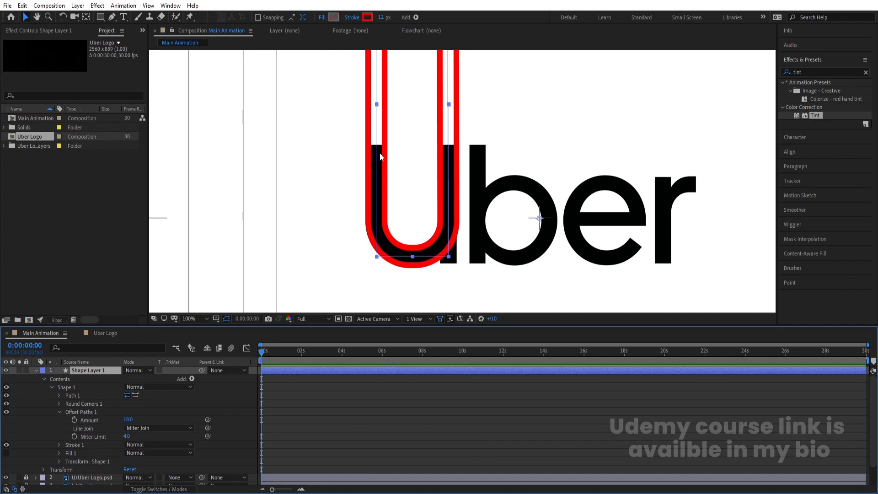
scroll(446, 166, "up", 1)
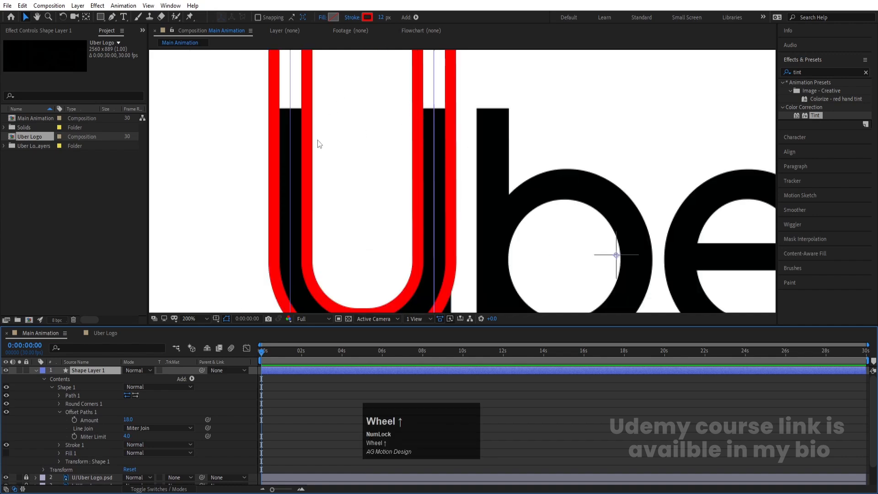
left_click(35, 370)
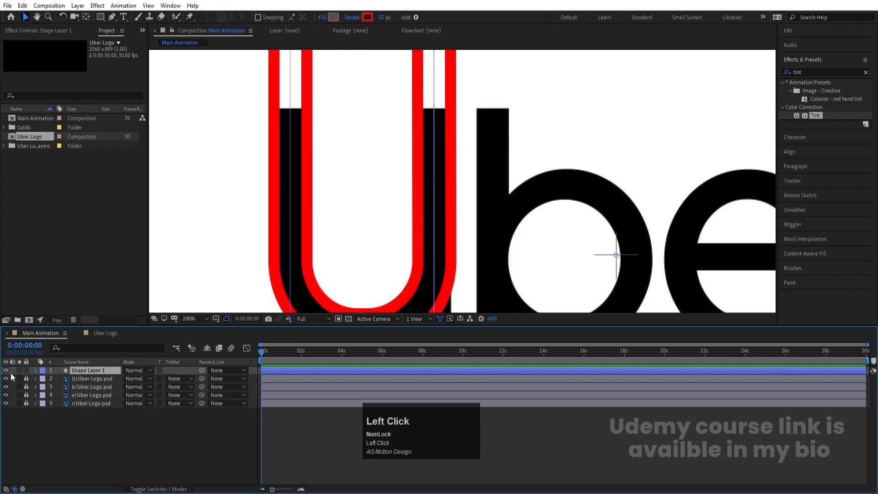
left_click(6, 371)
scroll(286, 188, "down", 1)
left_click(81, 453)
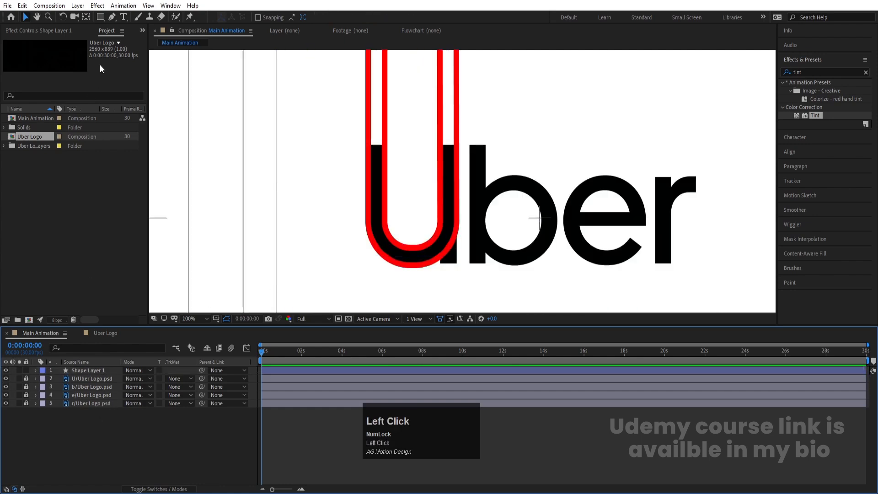
Draw a straight vertical Pen line on a new shape layer from the middle of the U's right stem down past the composition's lower edge.
left_click(112, 17)
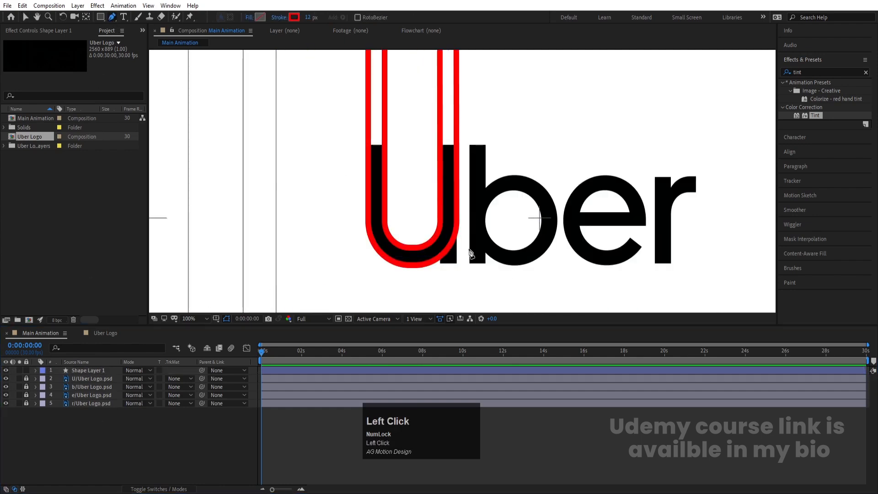
scroll(451, 221, "down", 1)
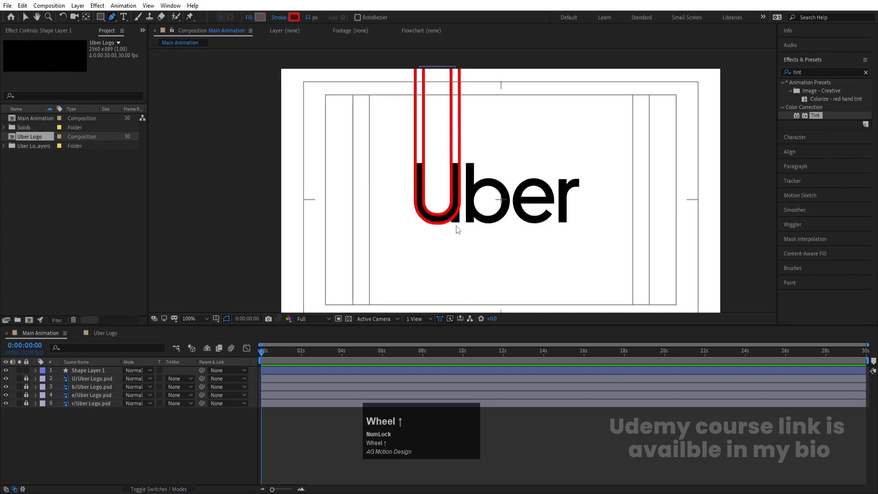
scroll(457, 226, "up", 2, "alt")
scroll(444, 290, "down", 1)
key("space")
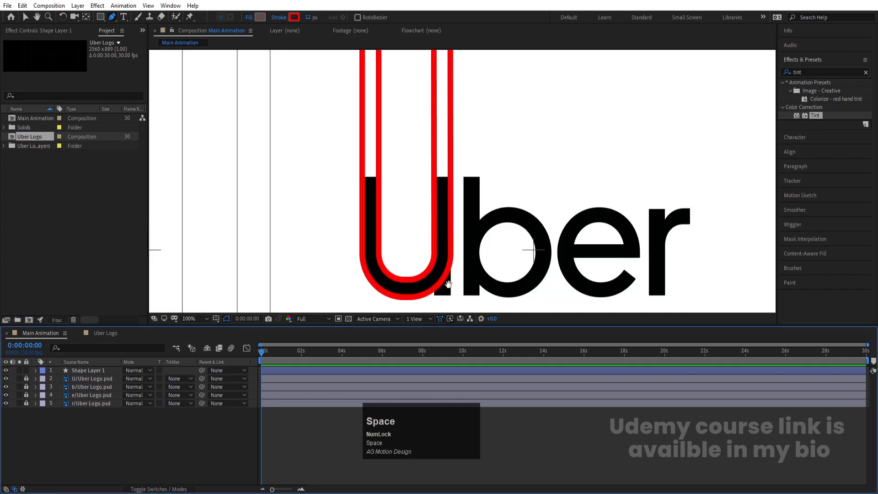
left_click_drag(444, 306, 444, 196)
left_click(440, 161)
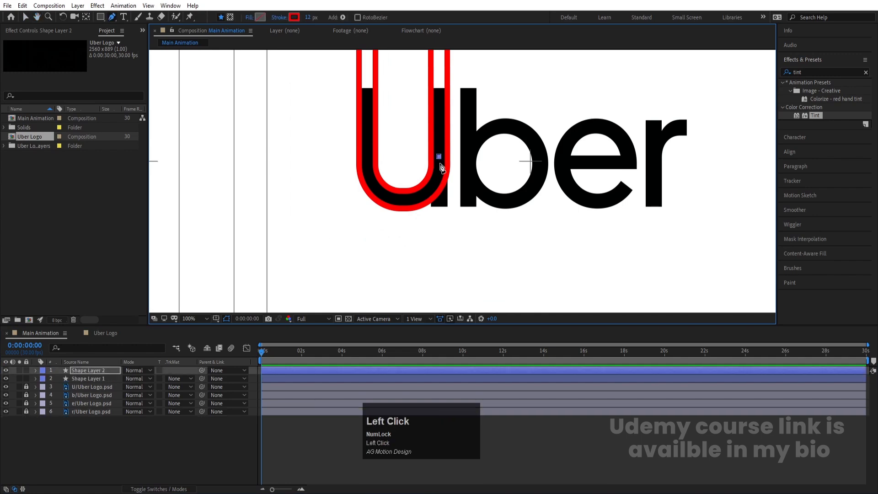
scroll(460, 249, "down", 3)
left_click(459, 250, "shift")
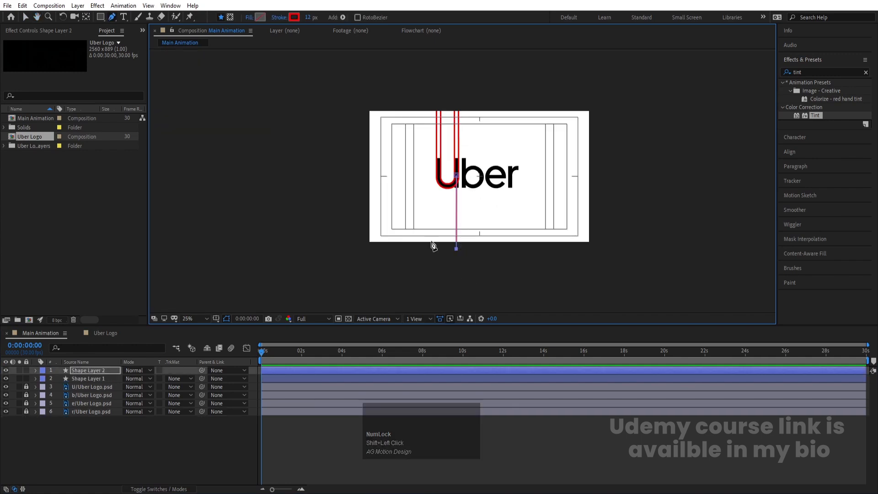
Fit the composition in view and centre the new vertical line layer's anchor point on its content.
left_click(188, 319)
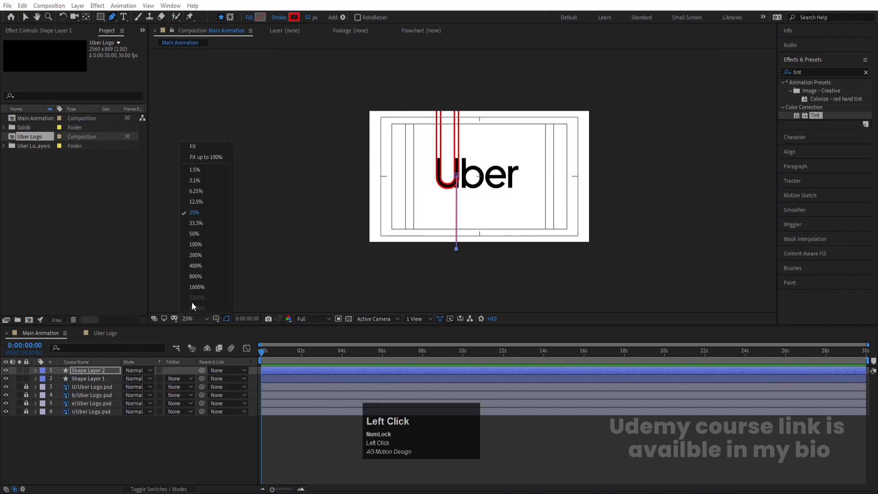
left_click(187, 146)
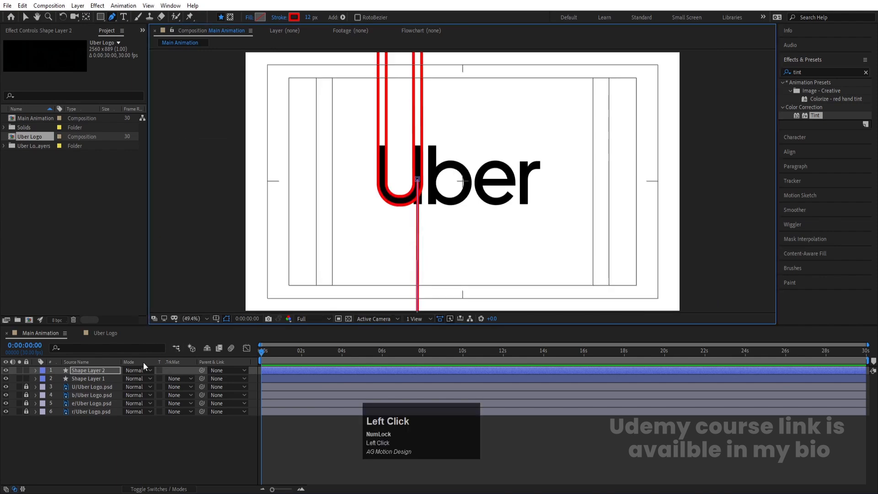
left_click(97, 370)
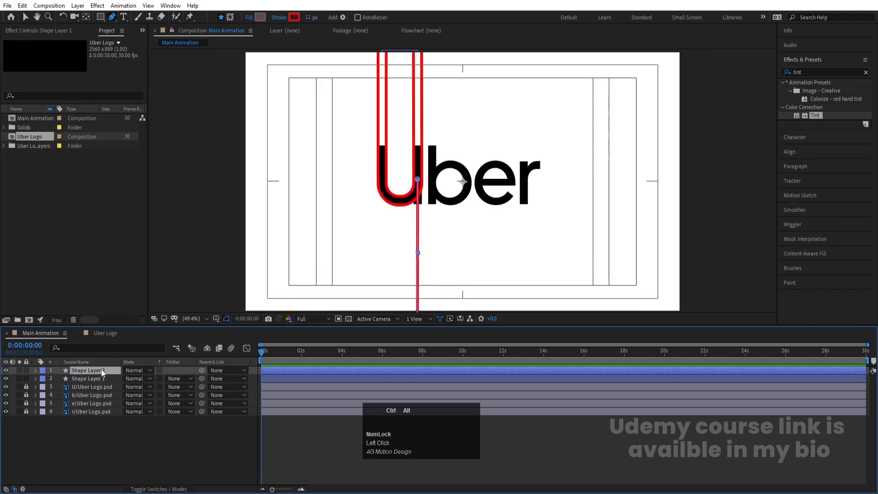
key("ctrl+alt+Home")
scroll(433, 233, "up", 3)
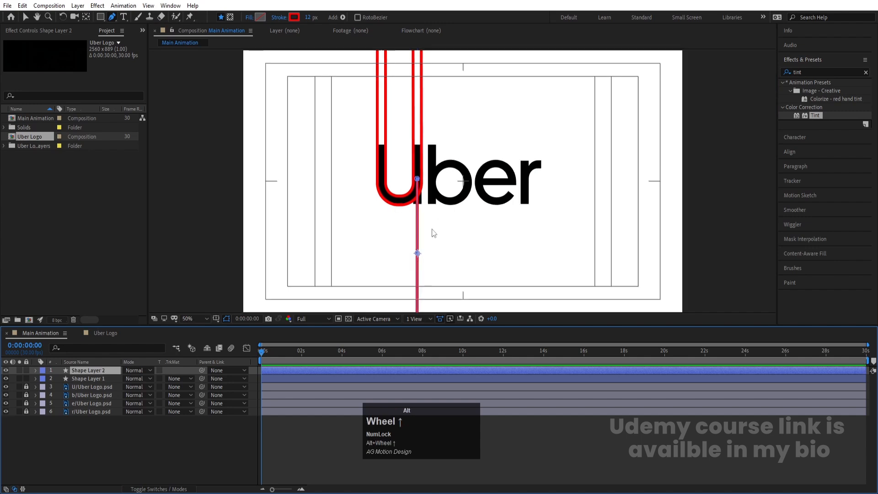
left_click_drag(433, 231, 463, 190)
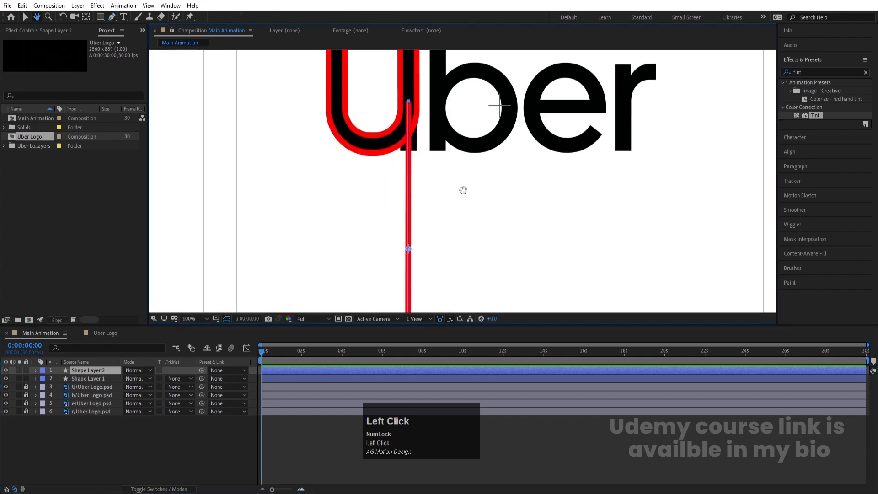
Nudge the vertical line layer slightly to the right to line it up with the U's right stem.
left_click(78, 370)
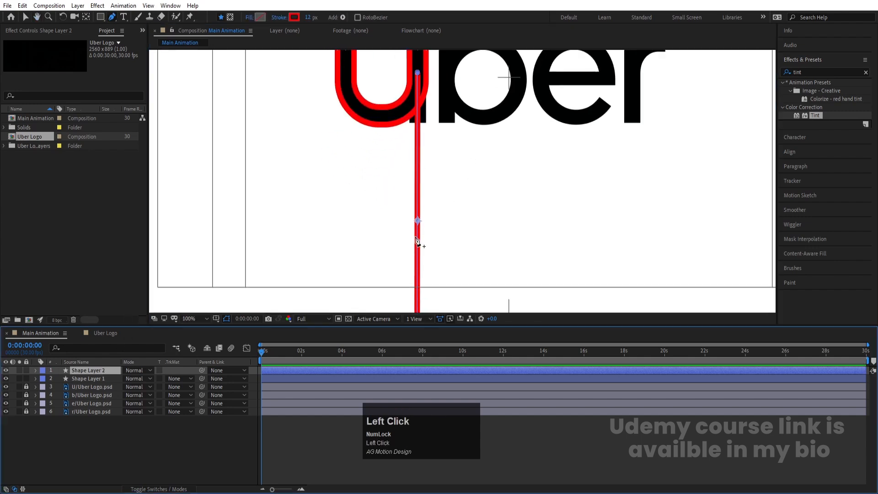
key("Right")
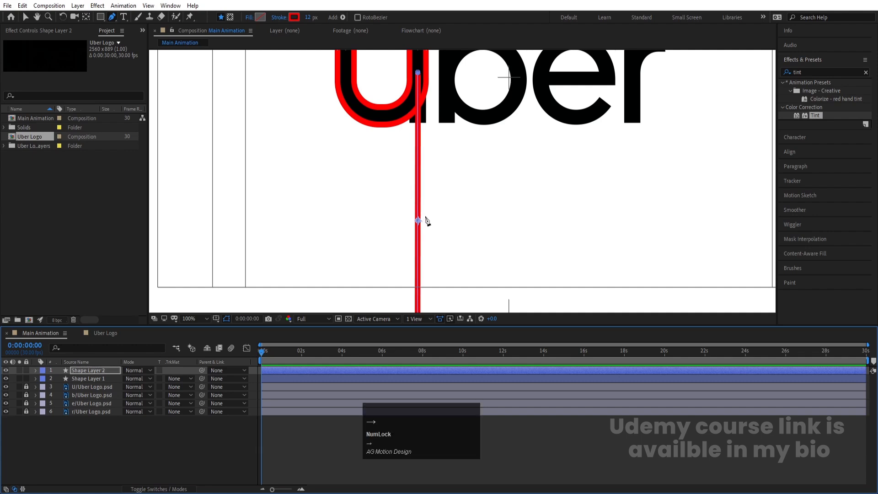
Try to copy the U shape layer's Offset Paths onto the vertical line layer, and undo the paste.
left_click(37, 379)
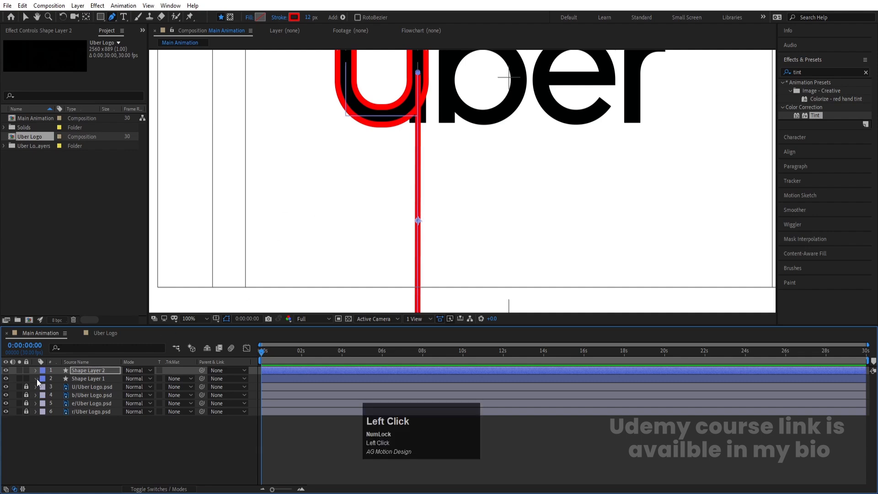
left_click(74, 421)
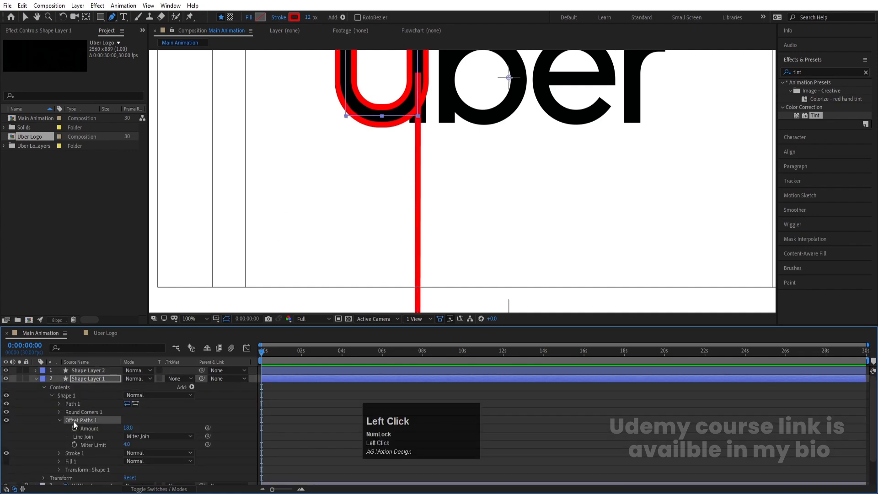
key("ctrl+c")
left_click(75, 370)
key("ctrl+v")
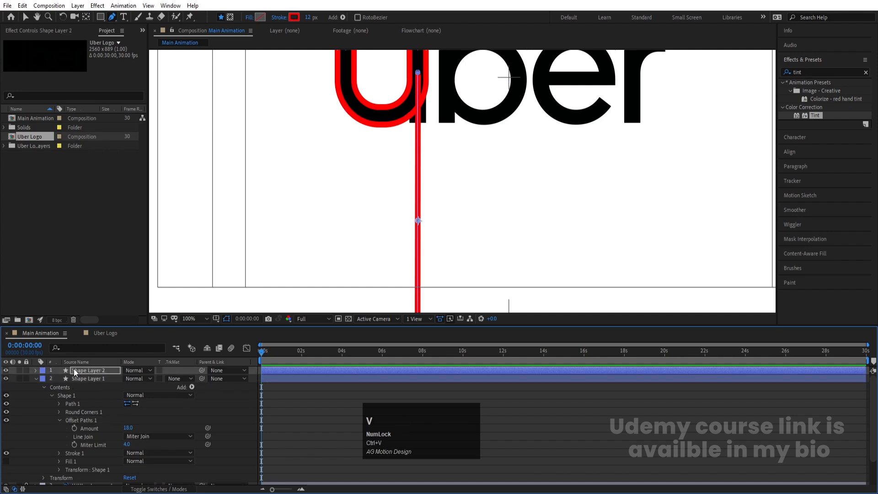
key("ctrl+z")
Copy Offset Paths 1 from the U shape layer into the Shape 1 group of the vertical line layer.
left_click(35, 369)
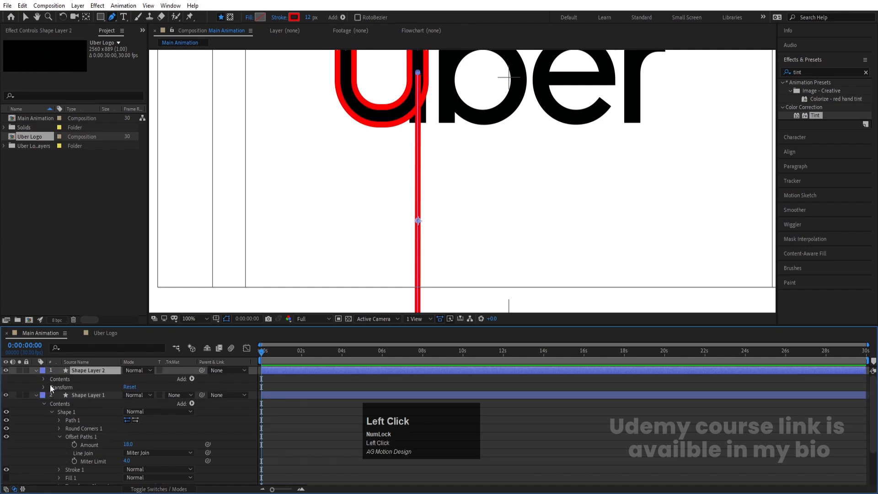
left_click(43, 378)
left_click(50, 386)
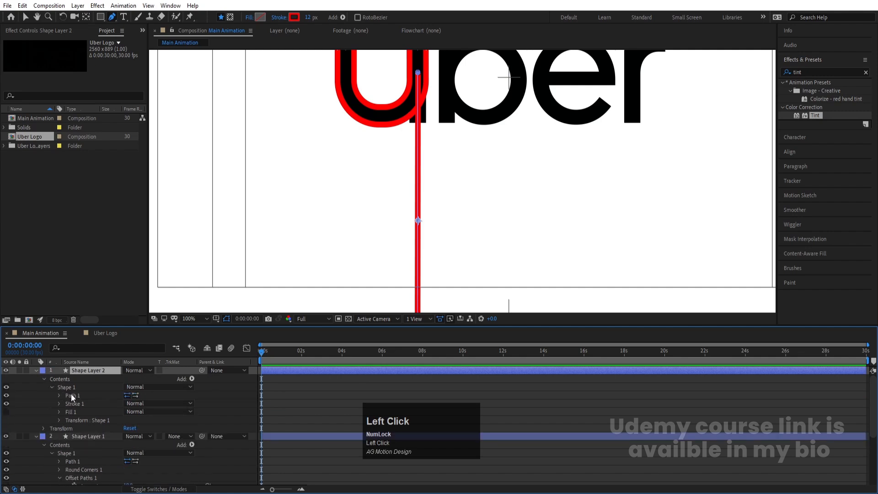
scroll(76, 401, "down", 3)
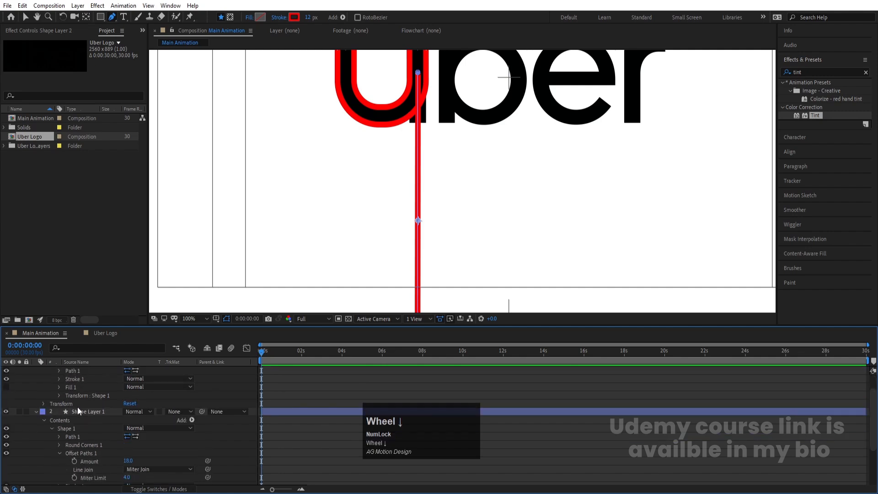
key("ctrl")
left_click(86, 454)
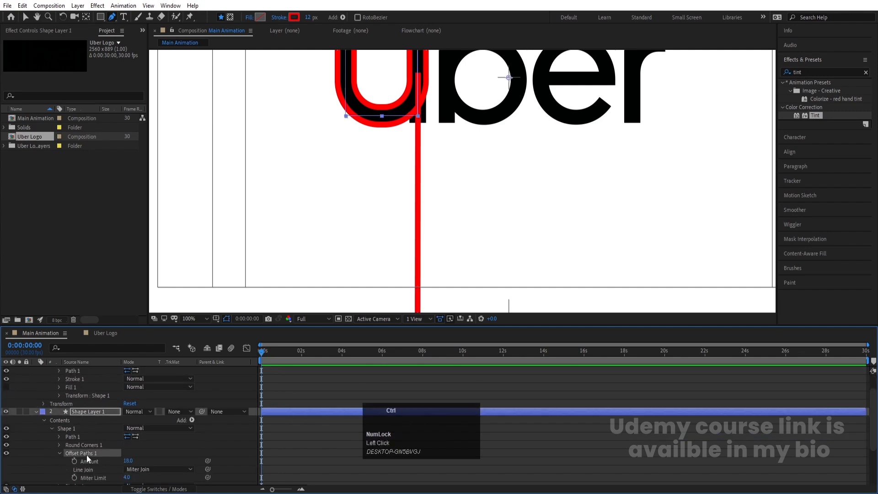
scroll(87, 453, "up", 3)
left_click(72, 386)
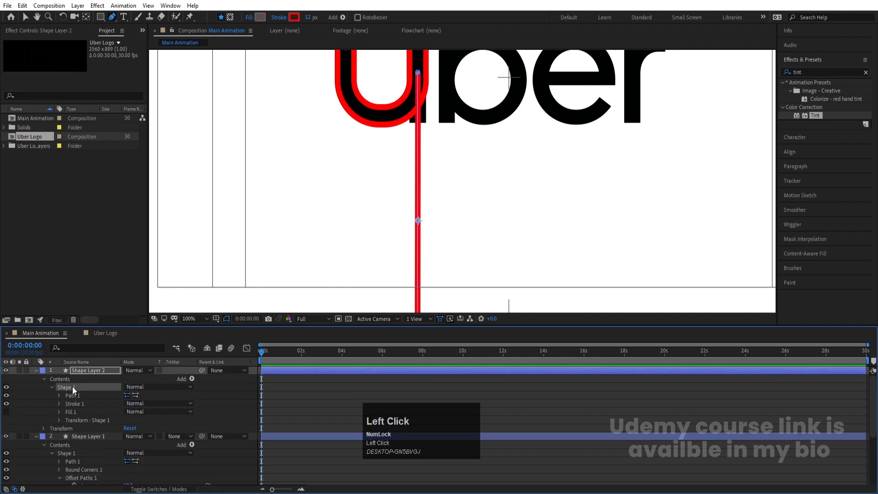
key("ctrl")
key("ctrl+v")
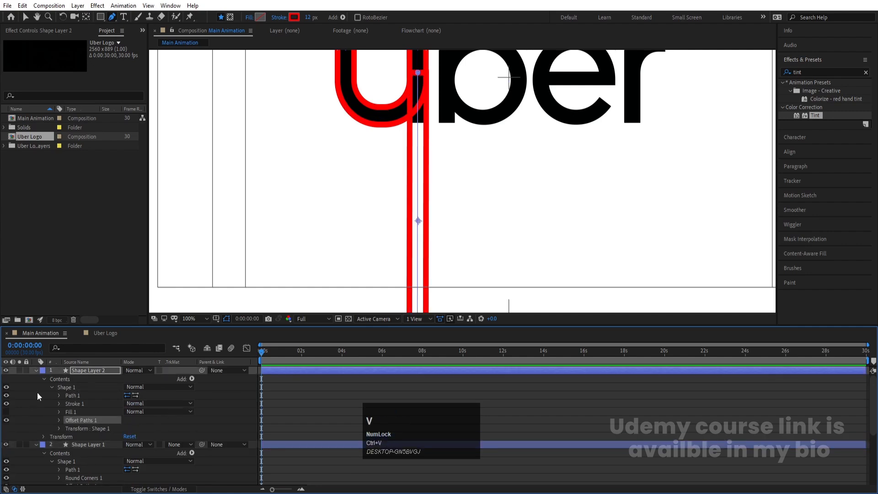
Deselect the vertical line layer and collapse the properties of both shape layers.
scroll(422, 155, "up", 2)
scroll(421, 155, "up", 2)
scroll(418, 153, "down", 2)
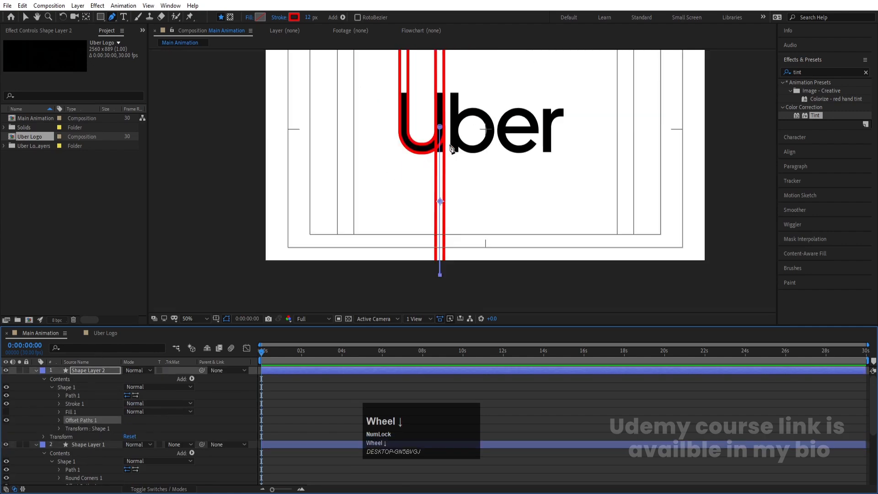
left_click(301, 402)
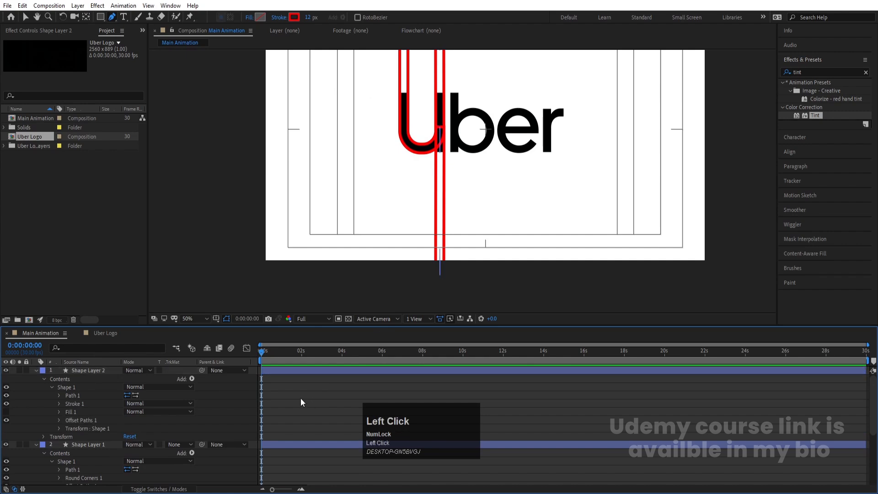
left_click(37, 372)
left_click(35, 377)
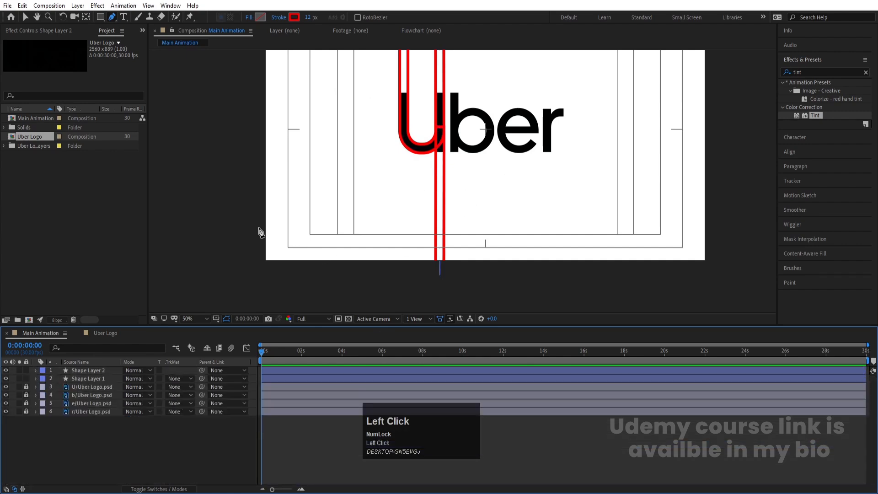
Draw a straight vertical Pen line on a new shape layer along the b's stem, from the composition's upper edge past its lower edge, and deselect it.
left_click_drag(451, 181, 427, 244)
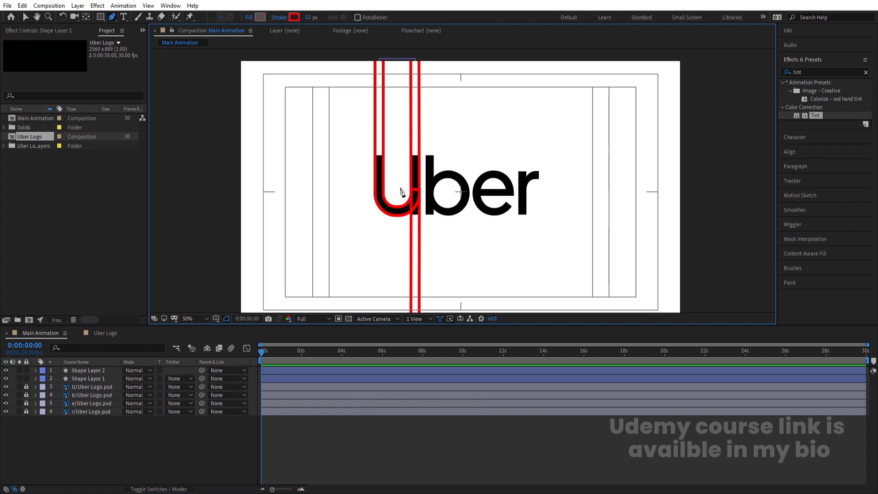
left_click(430, 60)
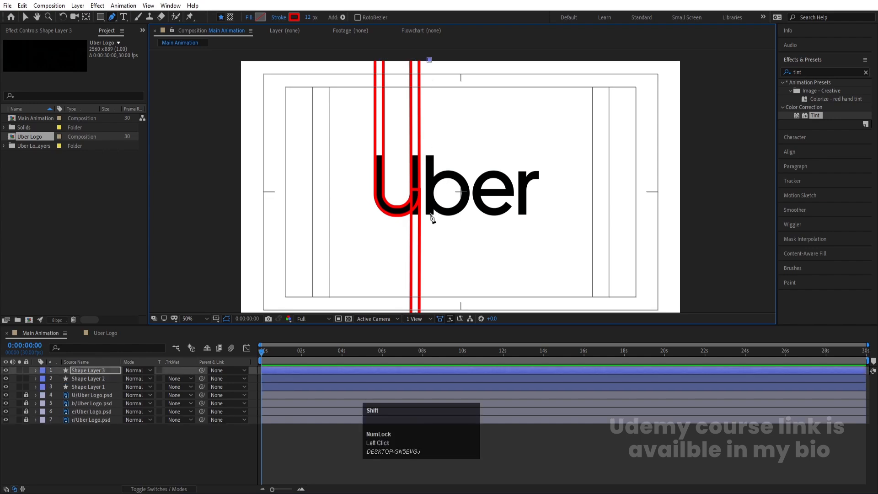
scroll(433, 221, "down", 2)
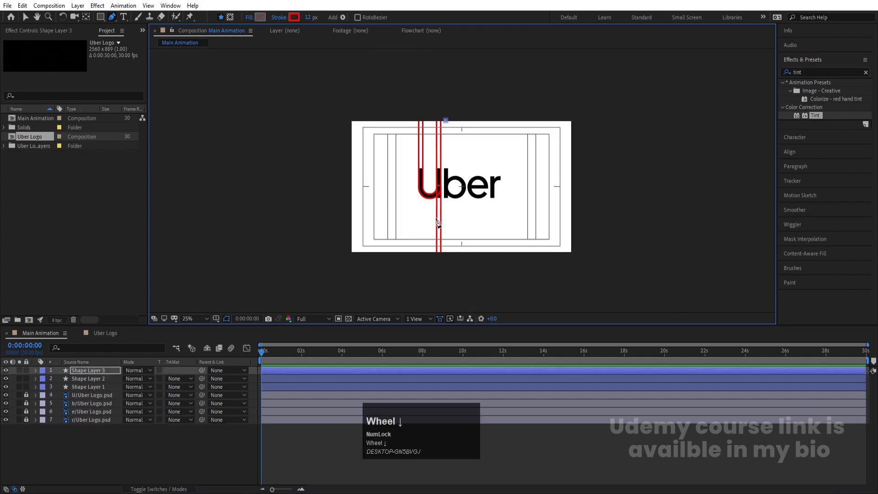
left_click(446, 254, "shift")
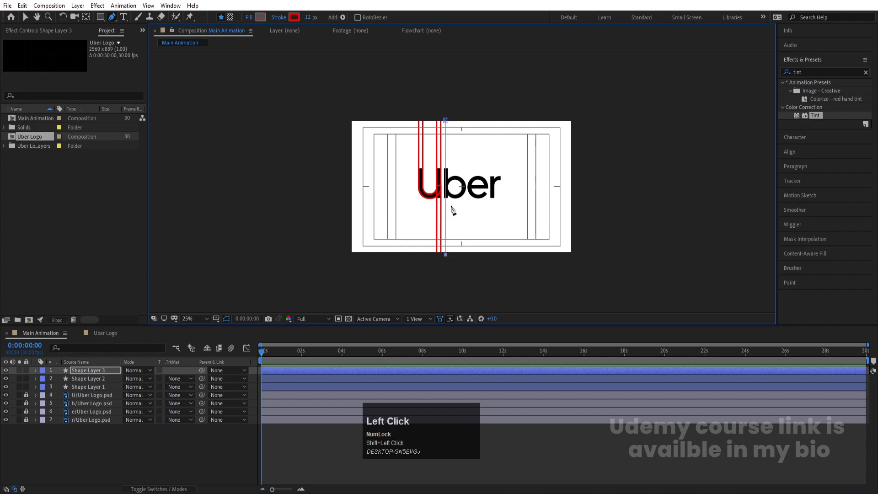
scroll(454, 200, "up", 4)
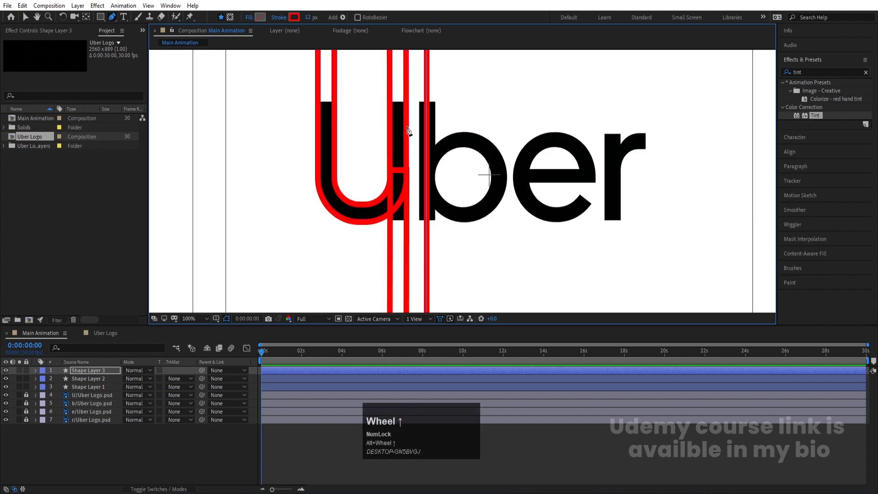
scroll(460, 152, "down", 2)
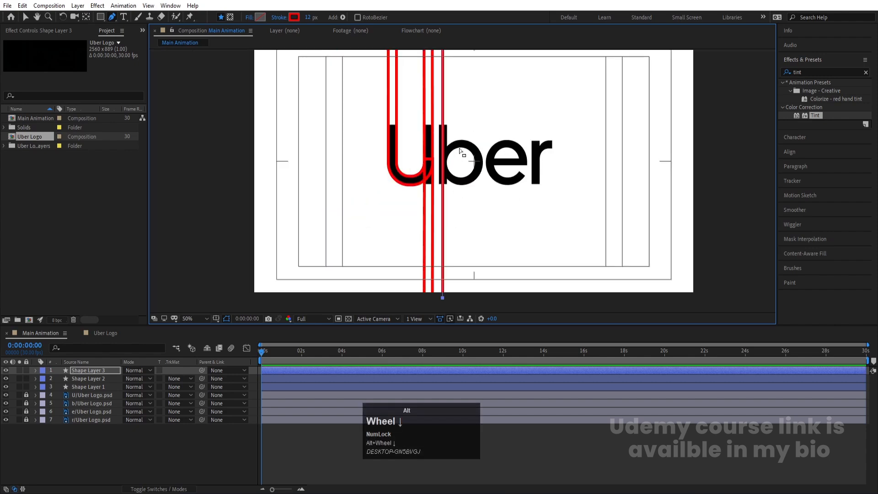
left_click(87, 448)
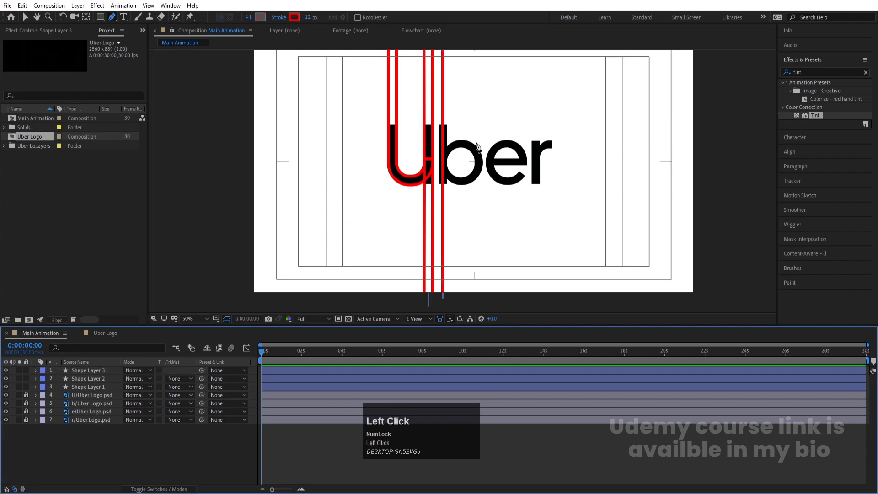
Draw a three-sided Pen path on a new shape layer, running from outside the composition's left edge around the b's bowl and back out left.
key("Num_Lock")
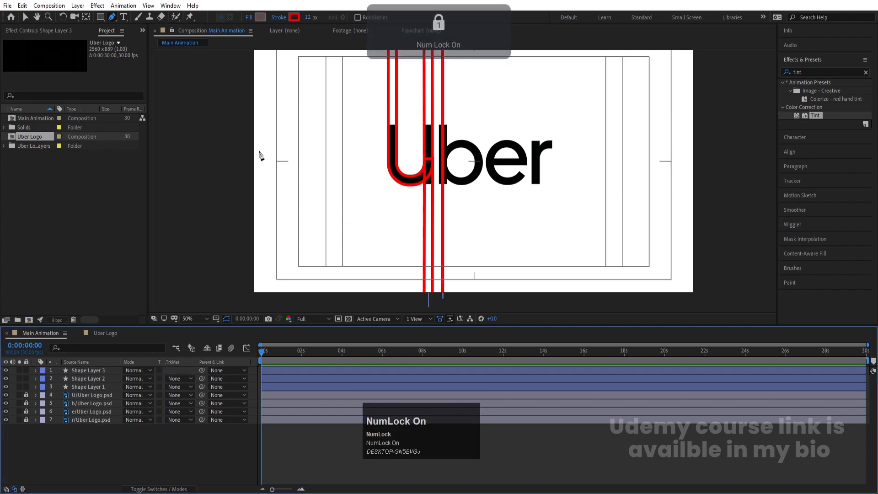
left_click(245, 146)
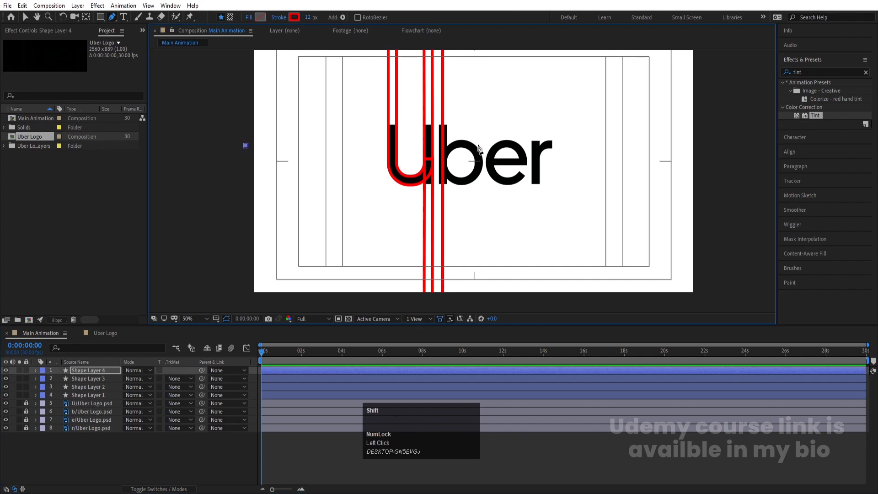
left_click(478, 146, "shift")
left_click_drag(478, 152, 477, 181)
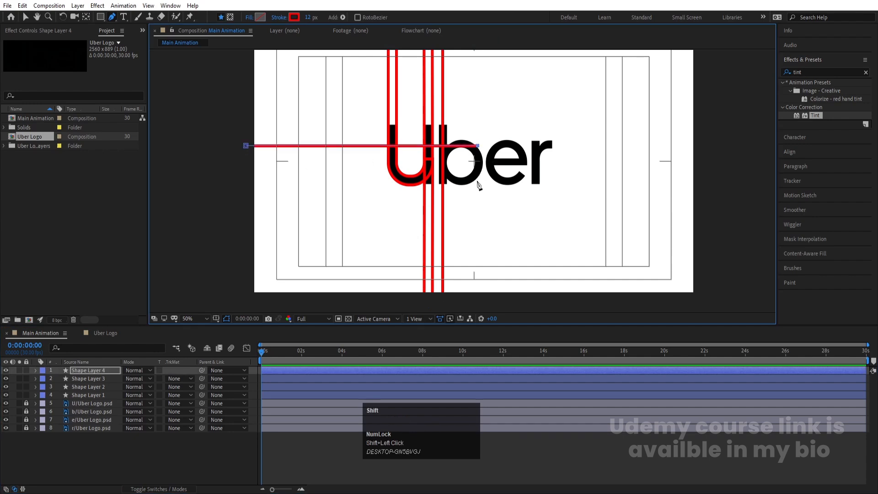
left_click(242, 180)
Hide Shape Layers 1 to 3 and select Path 1 inside the new b bowl shape layer.
left_click_drag(5, 378, 7, 396)
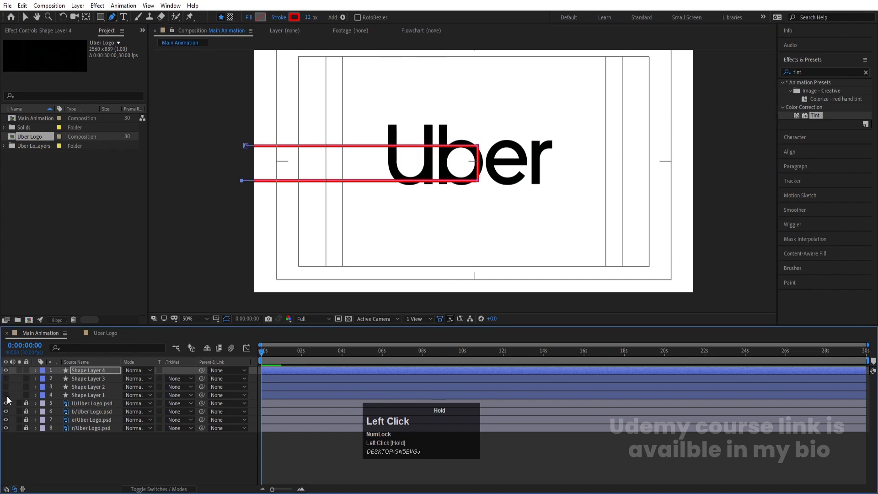
scroll(496, 159, "up", 2)
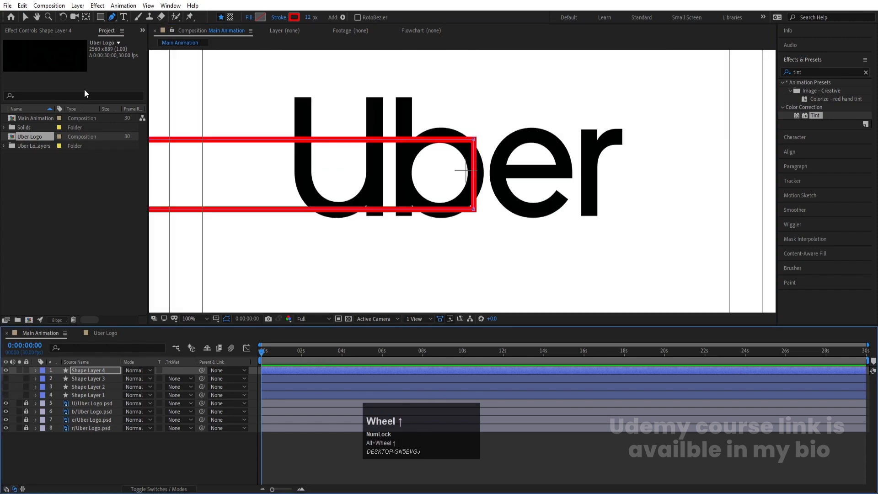
left_click(25, 18)
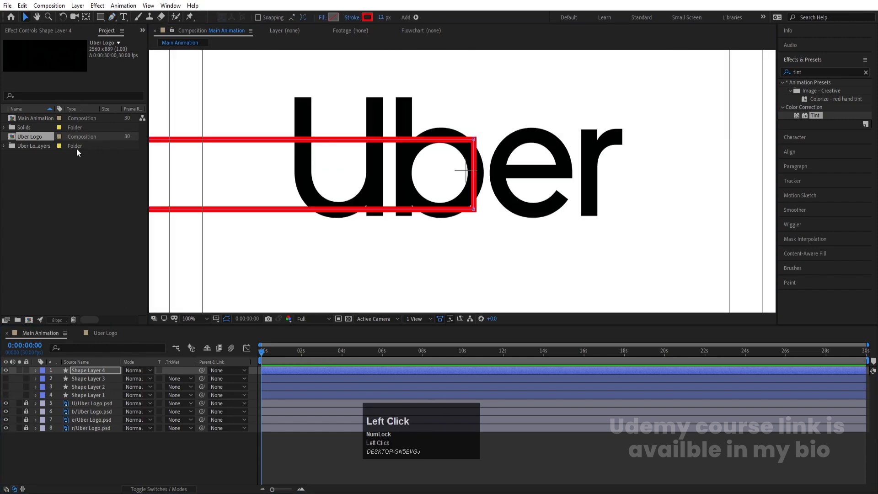
left_click(35, 370)
left_click(43, 379)
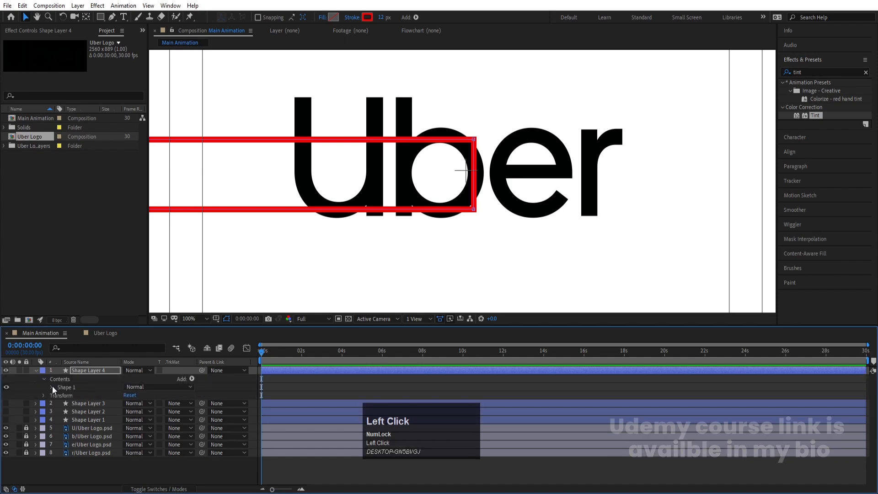
left_click(52, 387)
scroll(493, 163, "down", 4)
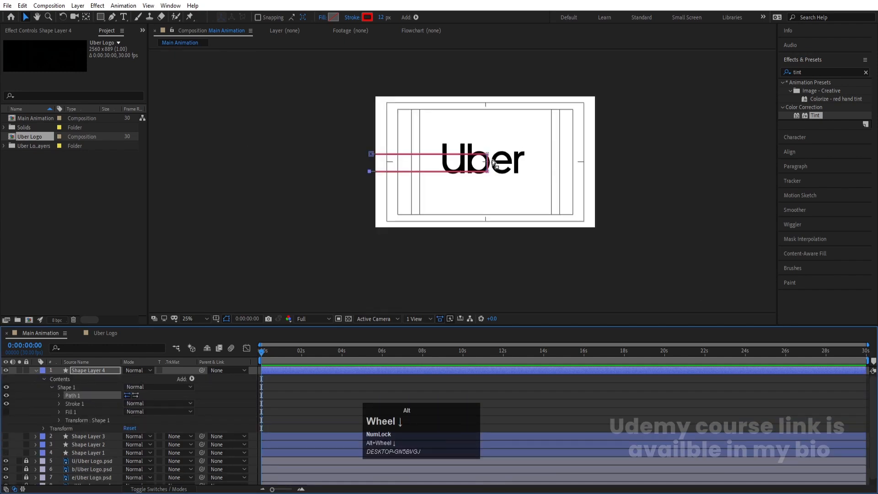
Select the two upper points of the b bowl path and nudge them up towards the middle of the bowl's upper curve.
left_click_drag(333, 150, 470, 166)
scroll(496, 162, "up", 4)
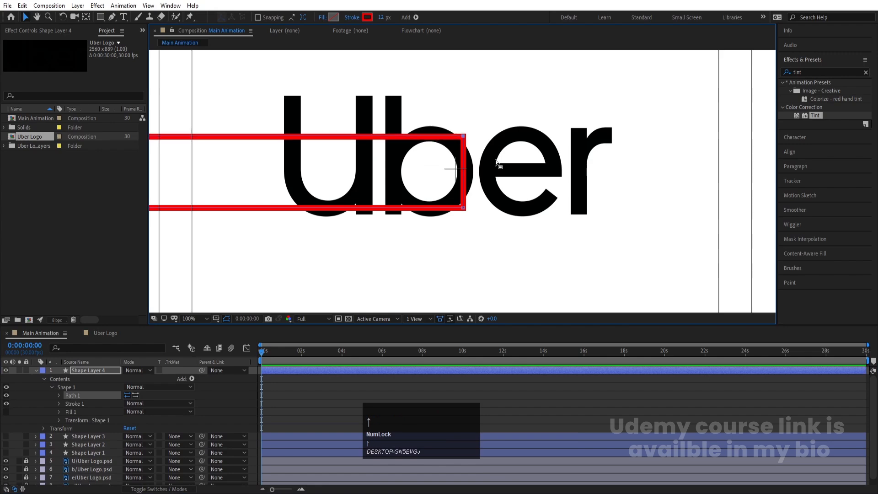
key("Up")
key("Up")
key("Up")
key("Up")
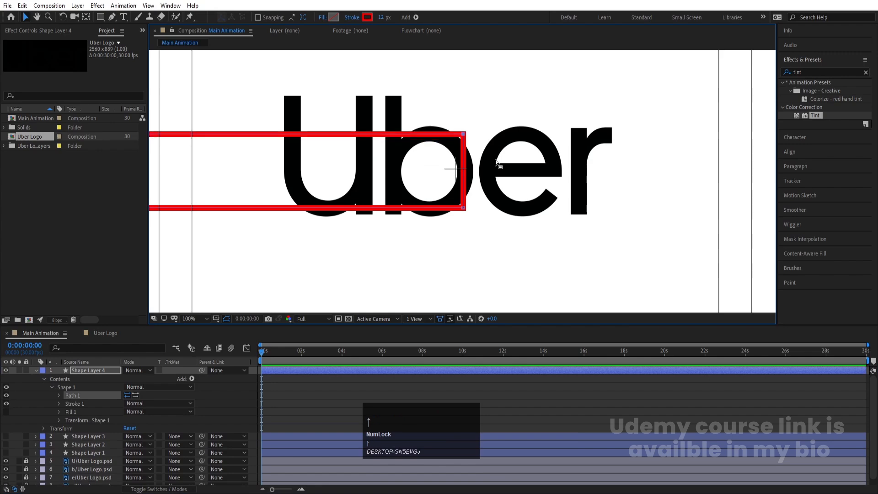
Select the two lower points of the b bowl path and nudge them vertically to align with the bowl's lower curve.
scroll(488, 176, "down", 2)
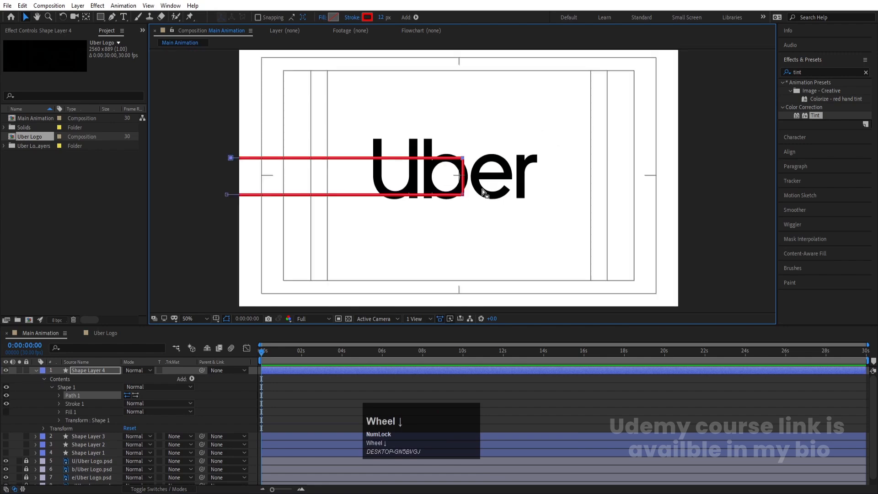
left_click_drag(483, 190, 122, 226)
key("Down")
key("Down")
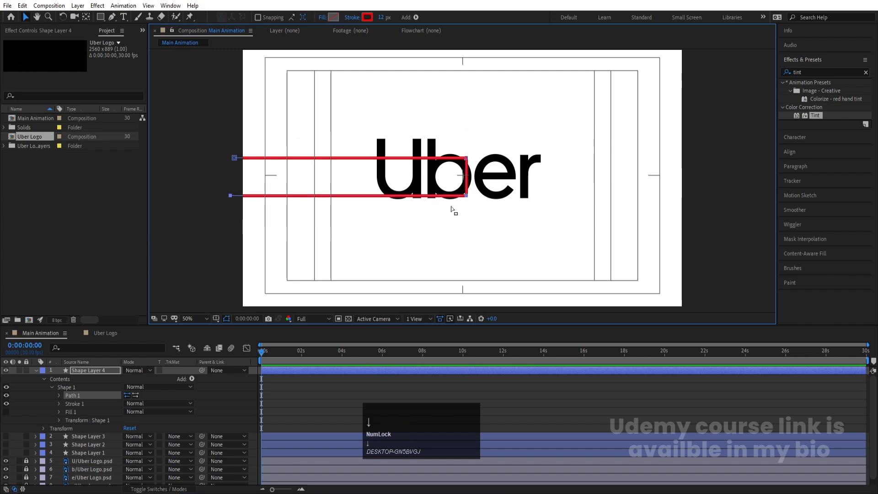
scroll(467, 202, "up", 4)
key("Up")
key("Up")
key("Up")
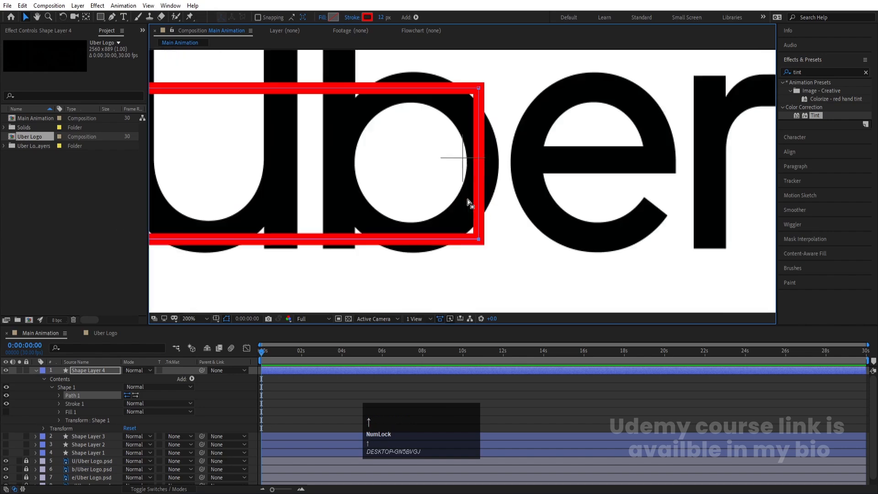
Select the two end points on the b bowl path's right side and nudge them right towards the middle of the bowl's curve.
left_click_drag(461, 68, 499, 274)
key("Right")
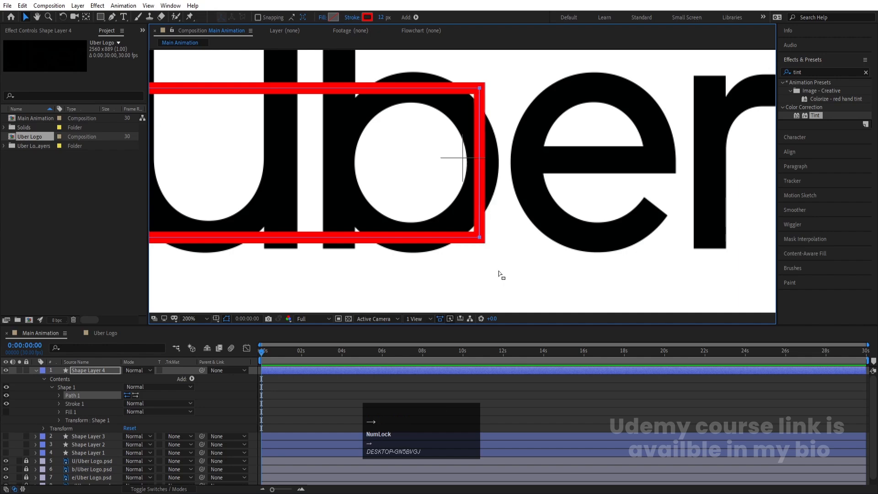
key("Right")
key("Right")
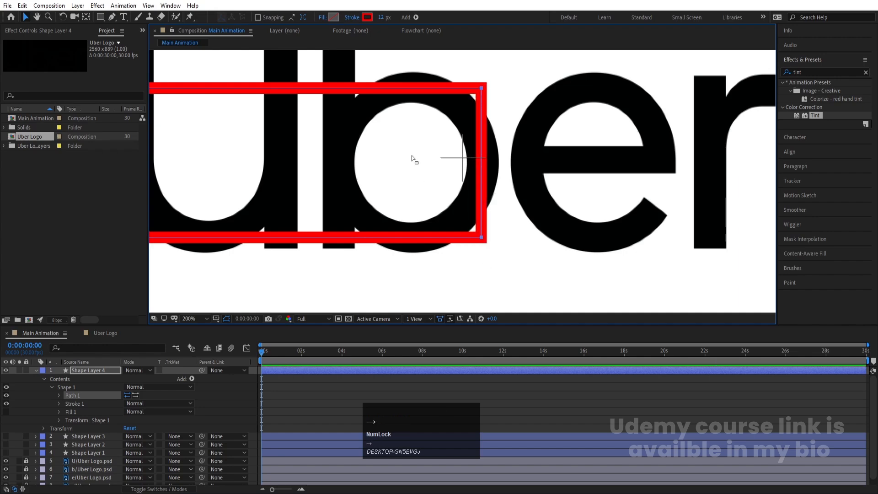
scroll(440, 127, "down", 2)
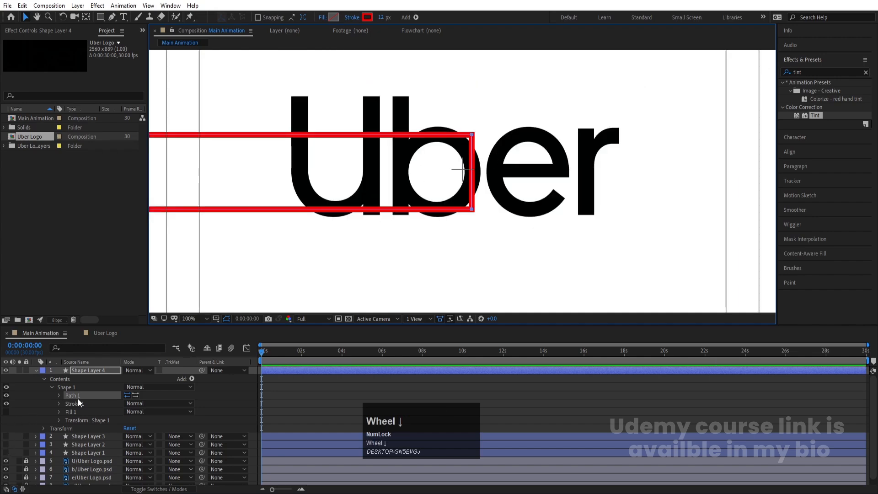
Add Round Corners to Shape 1 of the b bowl layer and set the radius to 67.
left_click(65, 387)
left_click(192, 379)
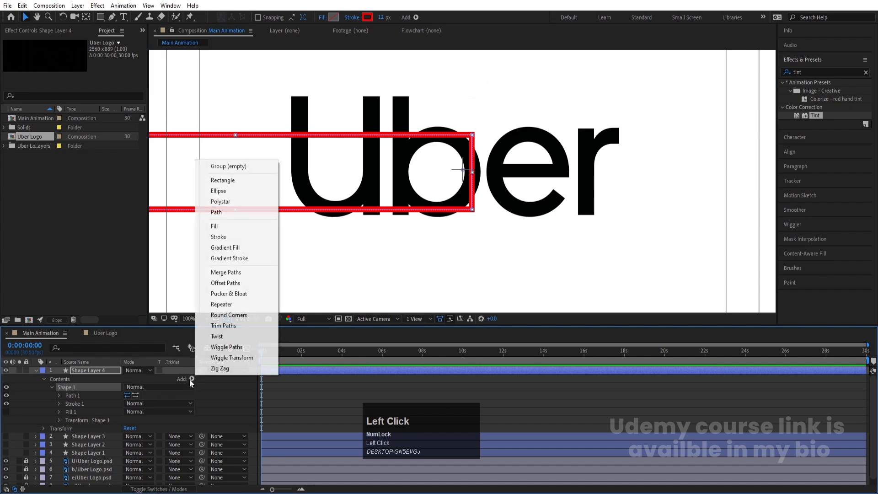
left_click(231, 316)
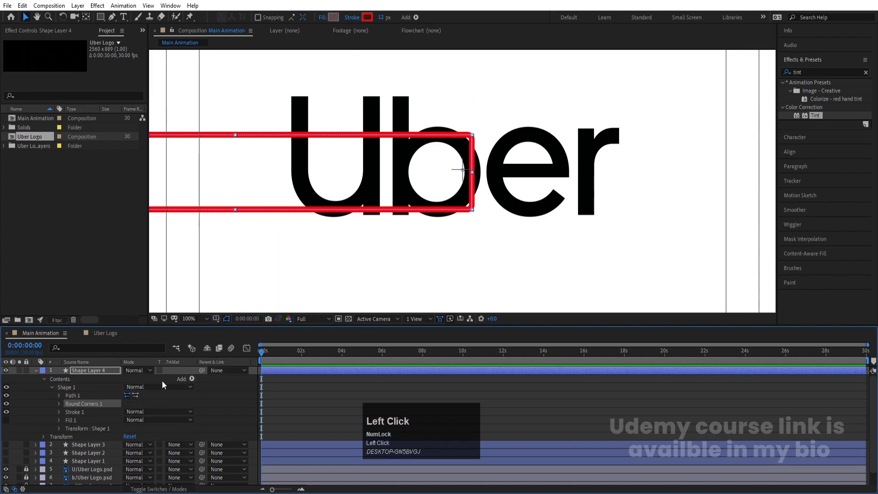
left_click(59, 404)
left_click_drag(129, 411, 155, 409)
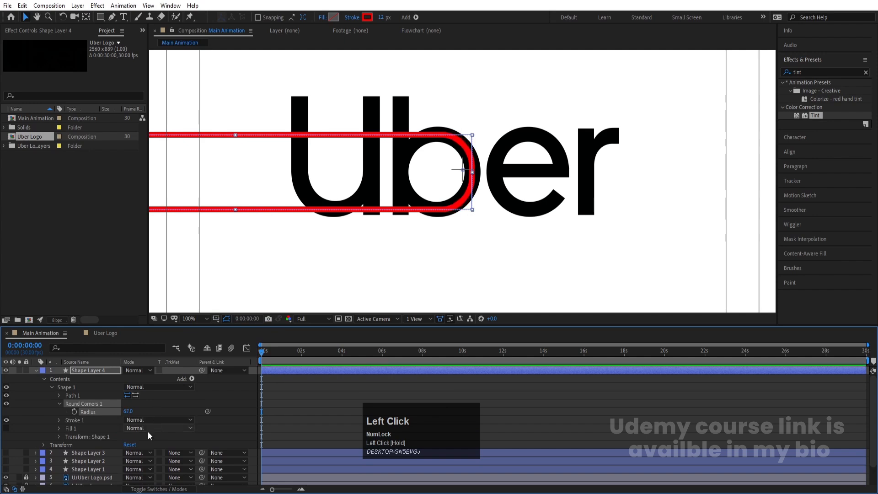
Look through the contents of Shape Layer 3, the b stem, for an Offset Paths operator.
left_click(35, 453)
scroll(46, 454, "down", 1)
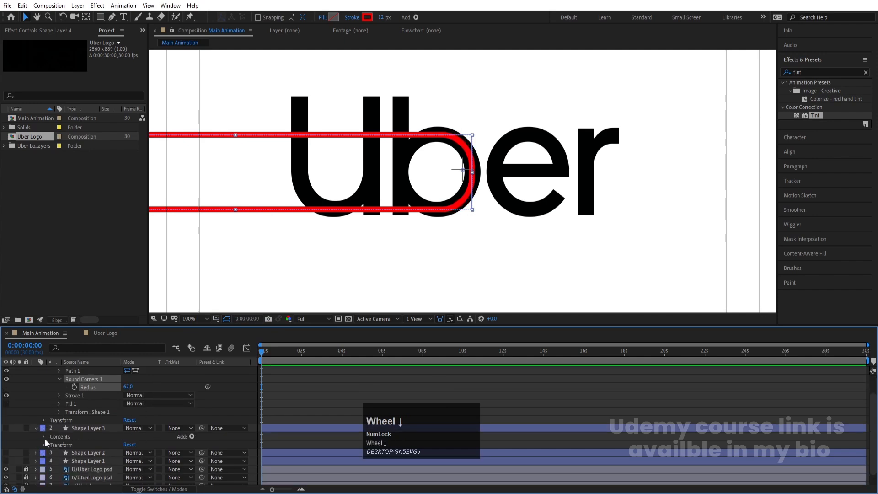
left_click(43, 437)
left_click(51, 445)
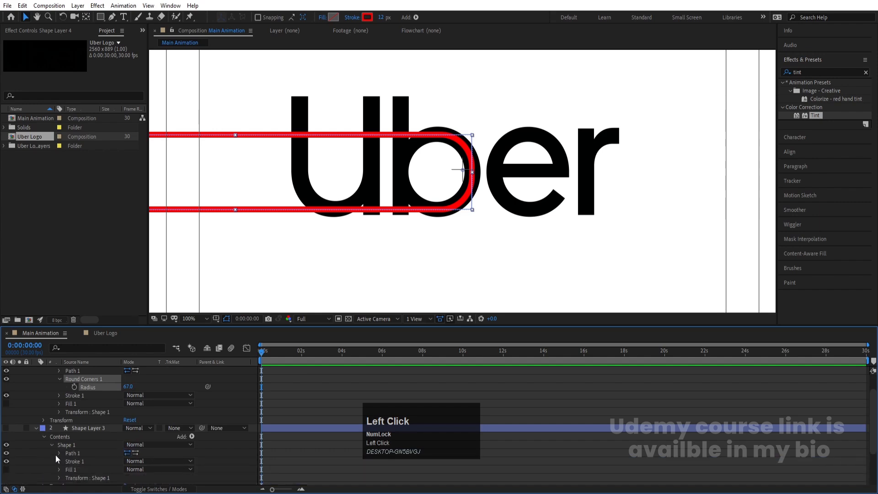
scroll(60, 452, "down", 2)
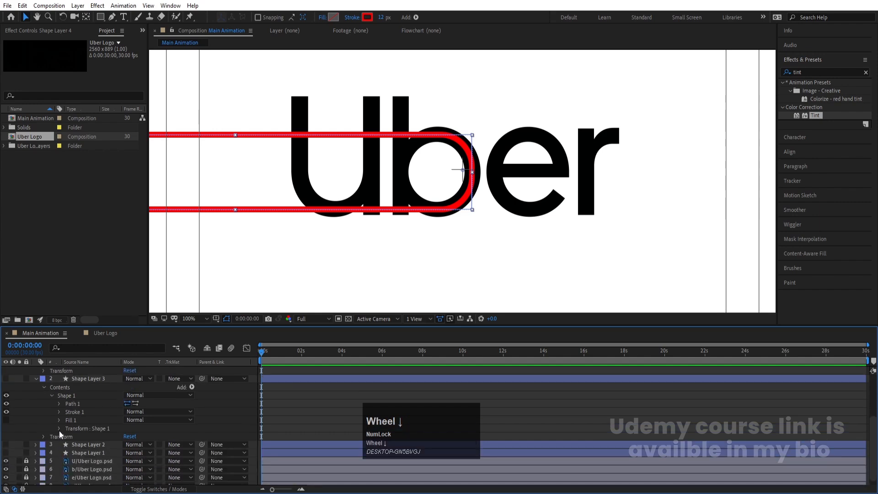
left_click(58, 402)
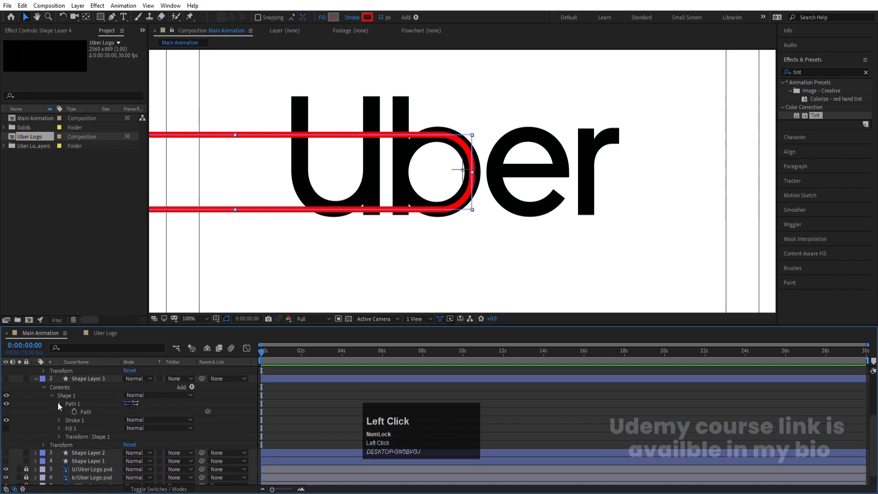
left_click(34, 380)
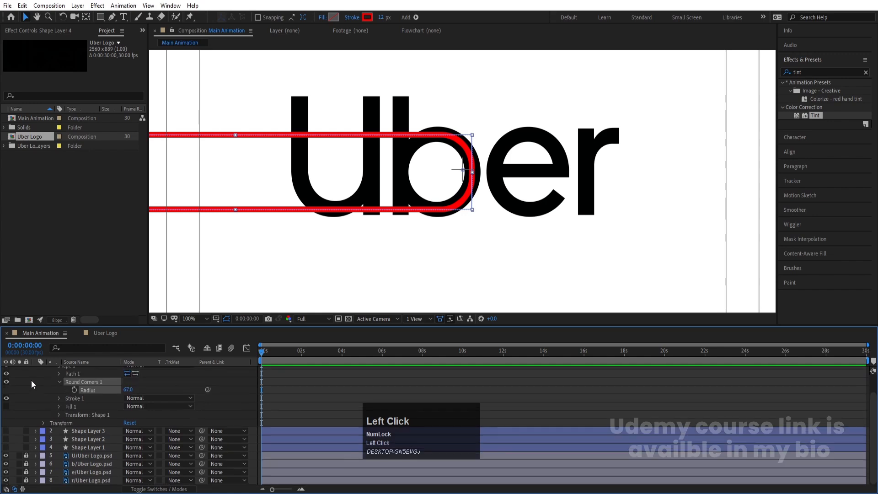
scroll(42, 410, "up", 3)
left_click(35, 370)
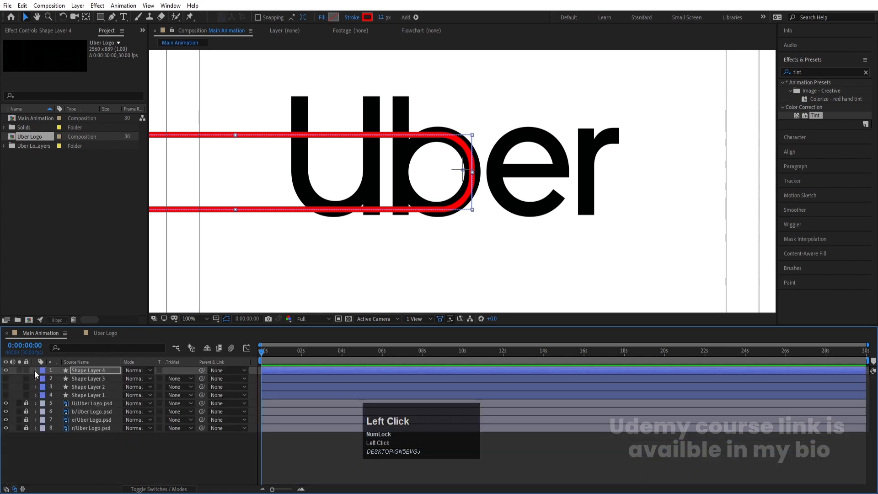
Show Shape Layer 3 and copy Offset Paths 1 from Shape Layer 2, leaving Shape Layer 2 hidden.
left_click(6, 379)
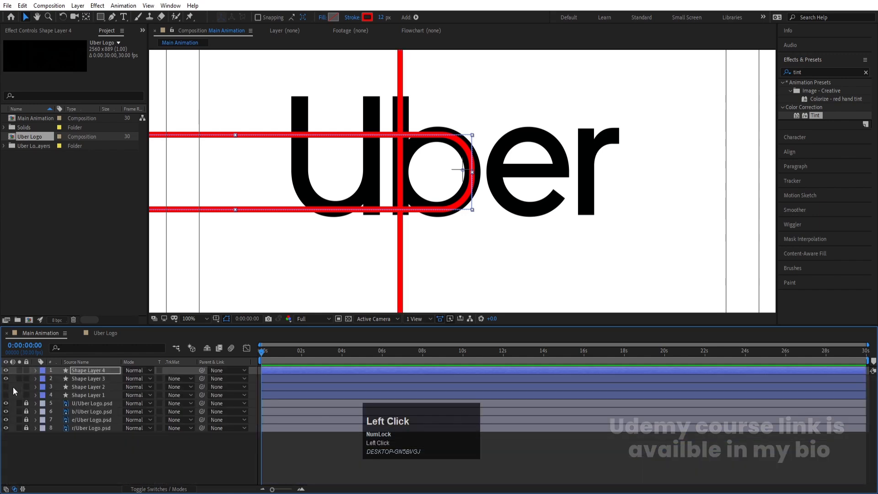
left_click(7, 387)
left_click(35, 386)
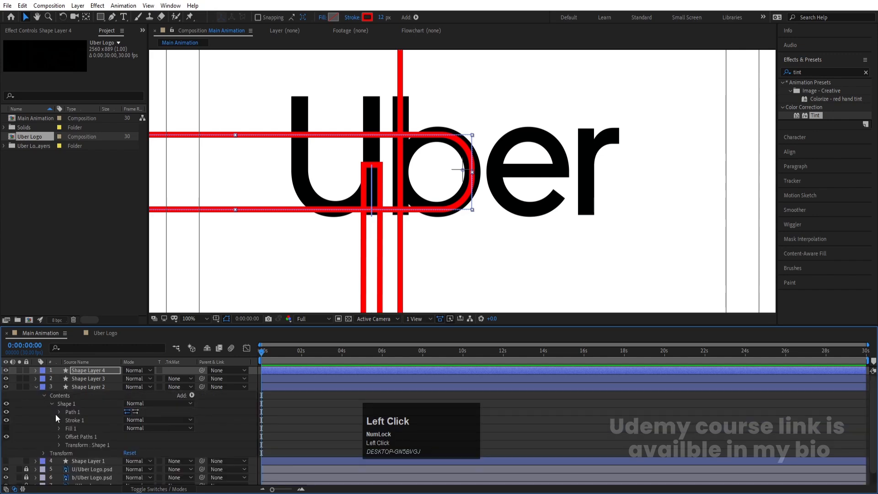
left_click(75, 435)
key("ctrl+c")
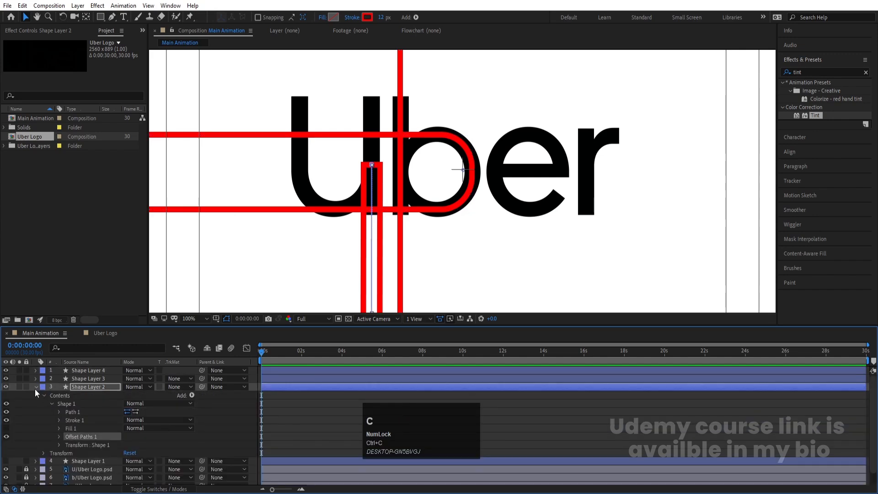
left_click(36, 387)
left_click(6, 387)
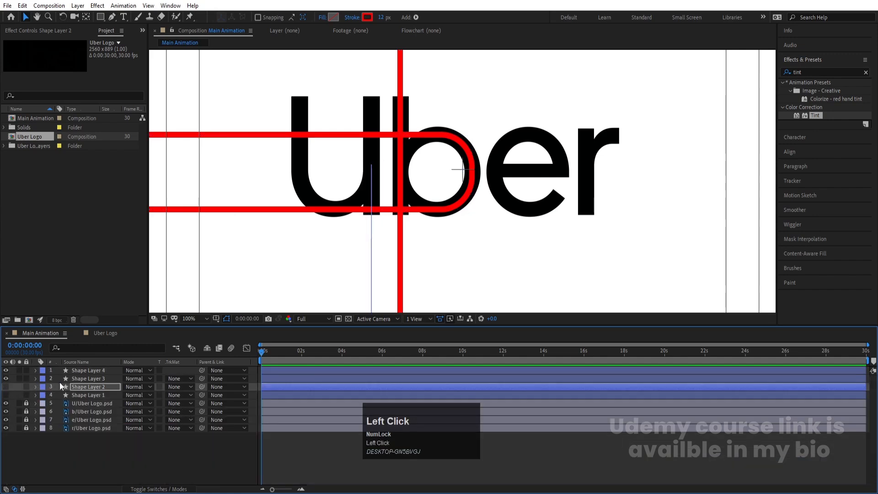
Paste the copied Offset Paths into Shape 1 of Shape Layer 3, the b stem.
left_click(84, 379)
key("ctrl+v")
key("ctrl+z")
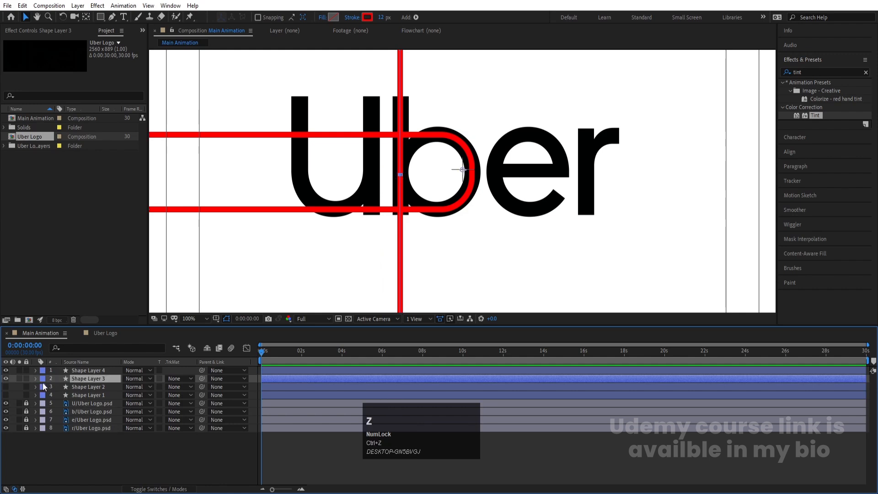
left_click(35, 379)
left_click(70, 397)
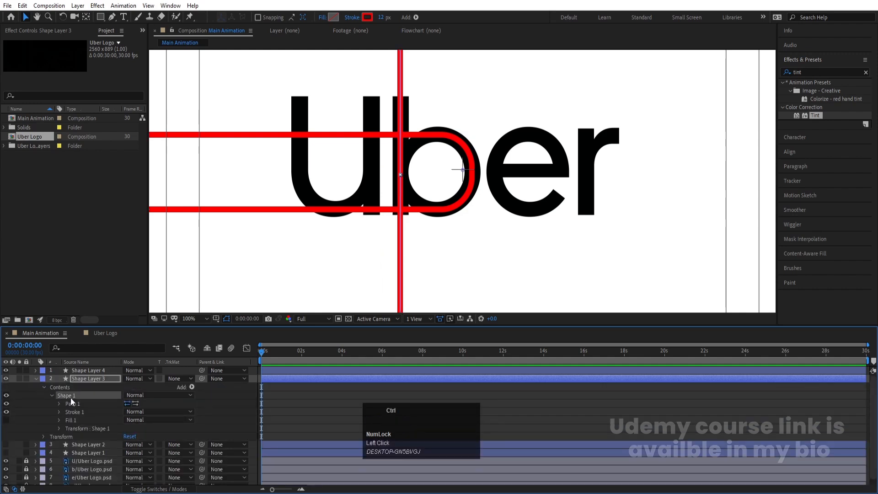
key("ctrl+v")
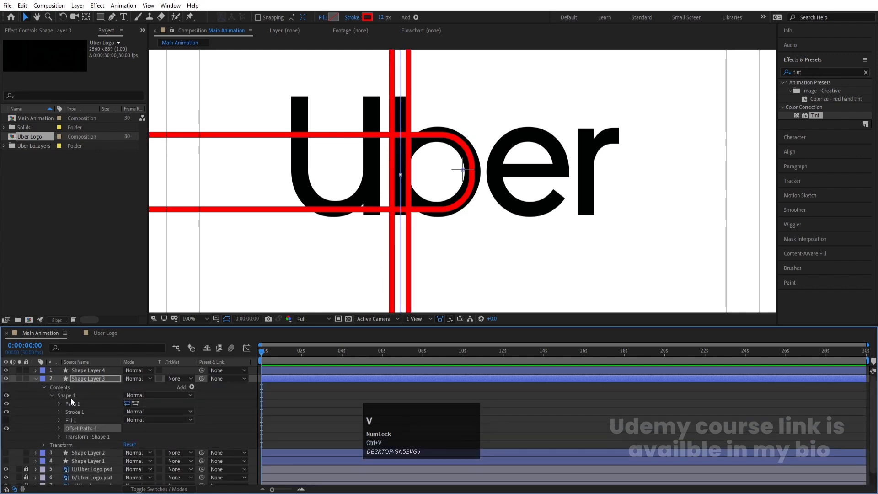
left_click(36, 379)
Paste the copied Offset Paths into Shape 1 of Shape Layer 4, the b bowl.
left_click(35, 370)
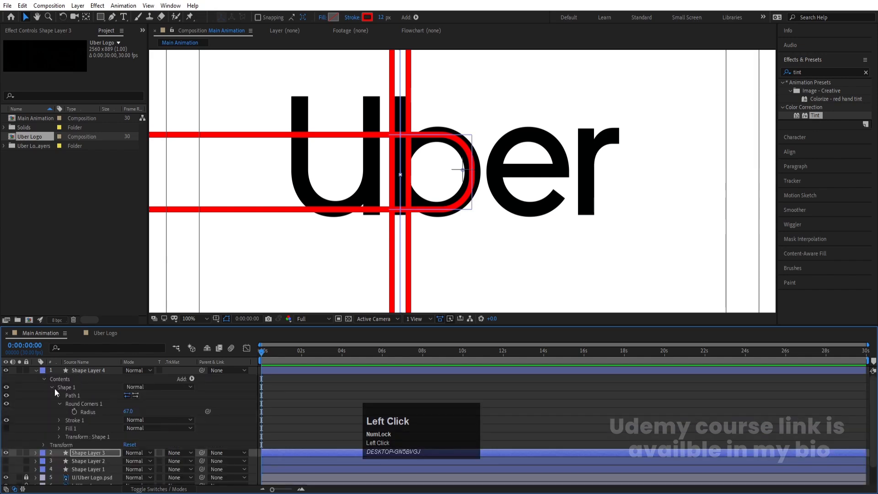
left_click(69, 387)
key("ctrl+v")
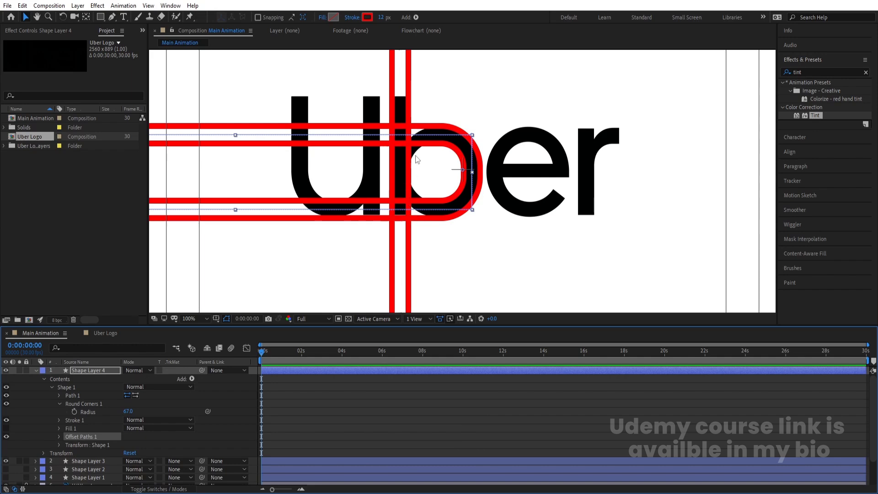
scroll(416, 158, "down", 2, "alt")
scroll(415, 160, "up", 2, "alt")
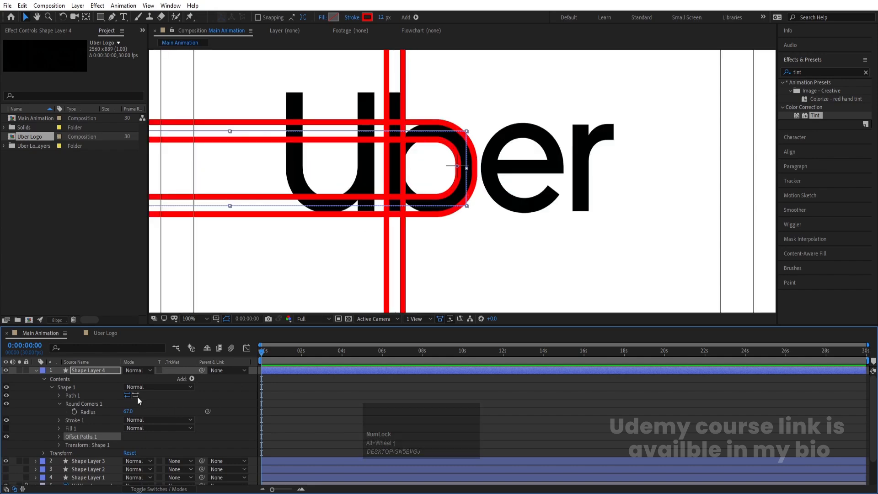
Select the two upper points of the b bowl's Path 1 and nudge them slightly down.
left_click(71, 392)
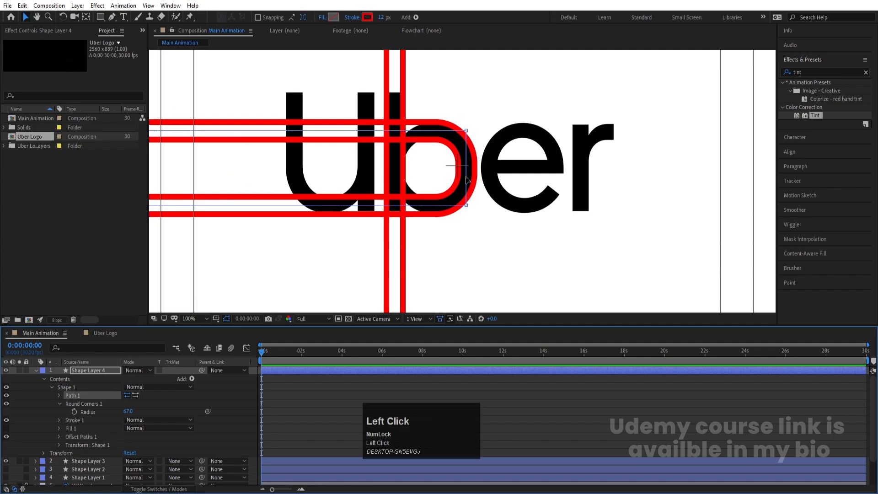
scroll(466, 180, "down", 2)
left_click_drag(205, 137, 457, 157)
scroll(457, 158, "up", 4)
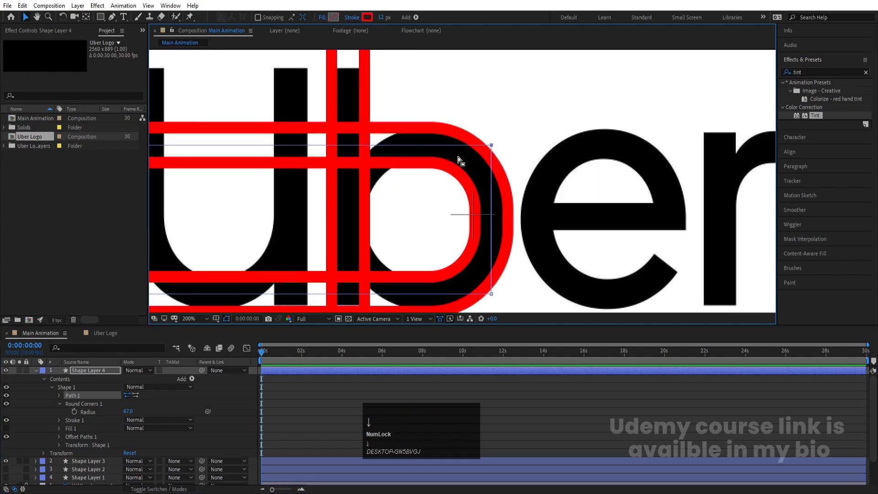
key("Down")
key("Down")
key("Down")
key("Down")
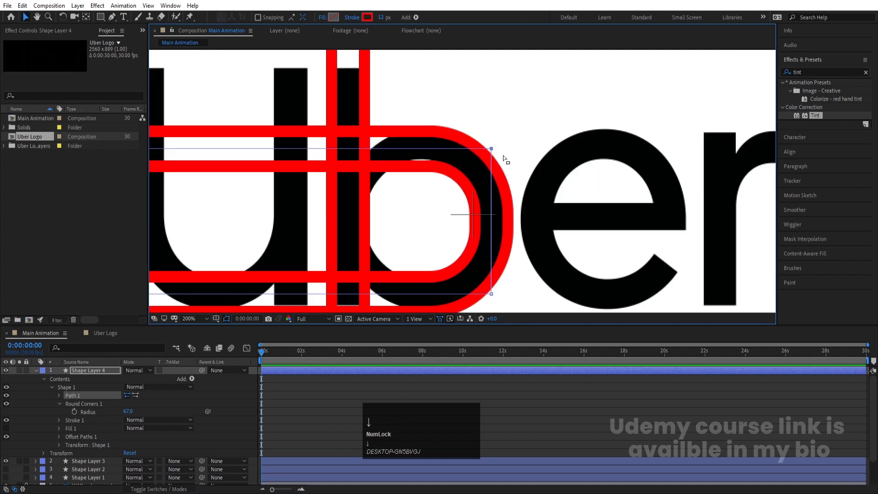
Try to move the upper points of the b bowl path further down, then undo the moves.
left_click_drag(491, 148, 493, 170)
scroll(414, 179, "down", 4)
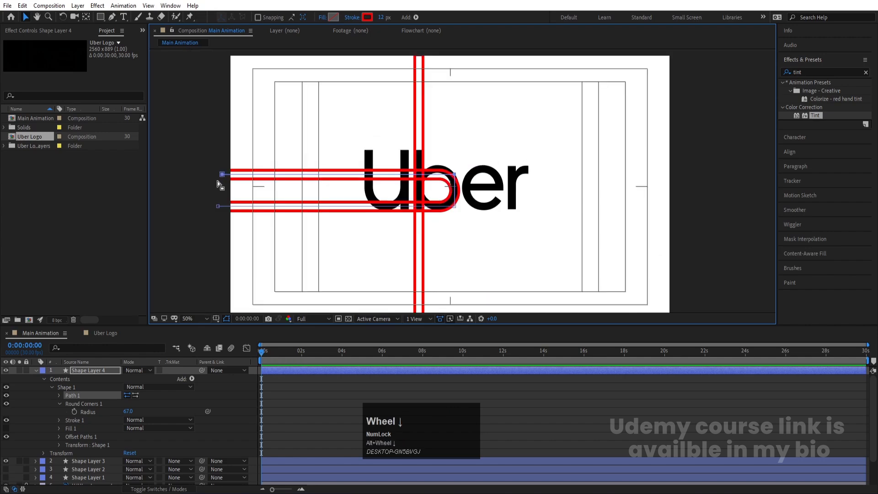
mouse_move(222, 174)
left_mouse_down()
mouse_move(472, 198)
mouse_move(454, 170)
left_mouse_up()
key("ctrl+z")
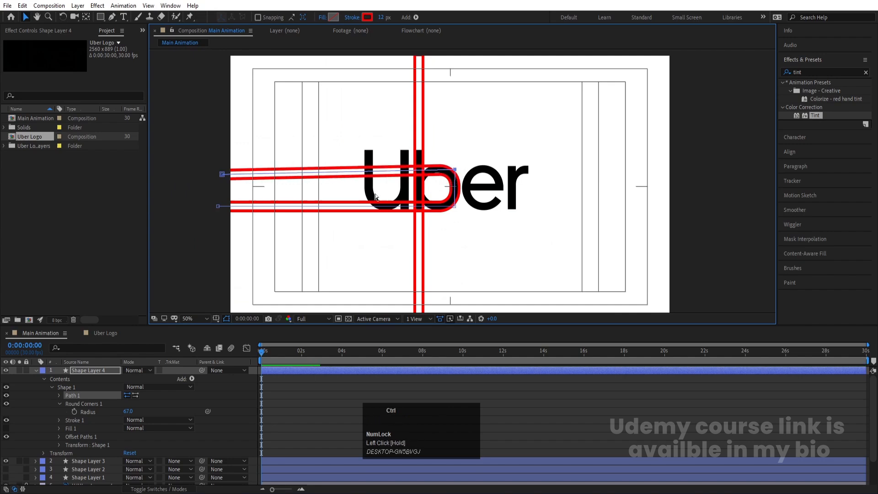
key("ctrl+z")
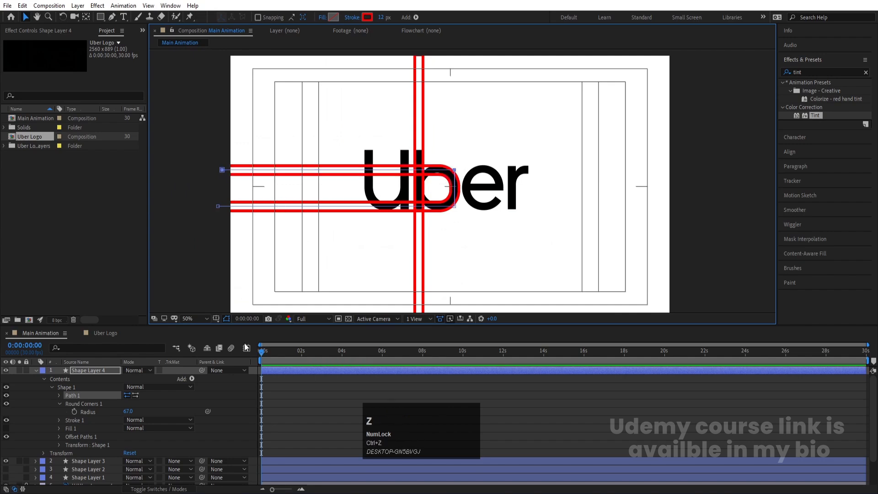
Thicken the b bowl's stroke slightly and set its Offset Paths amount to 25.
scroll(458, 206, "up", 2)
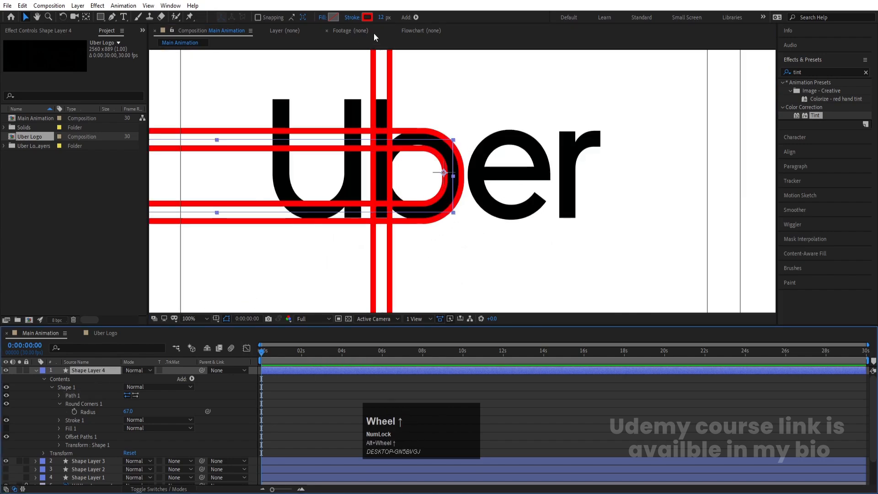
left_click_drag(379, 18, 384, 19)
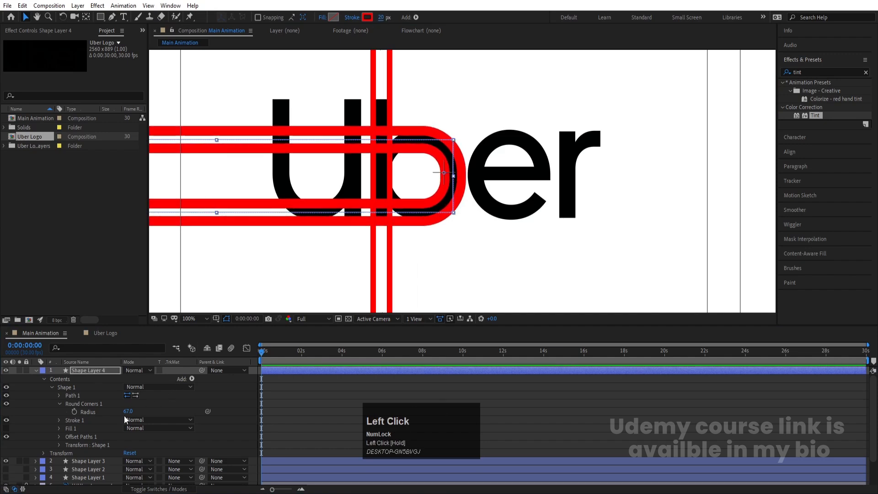
left_click(57, 437)
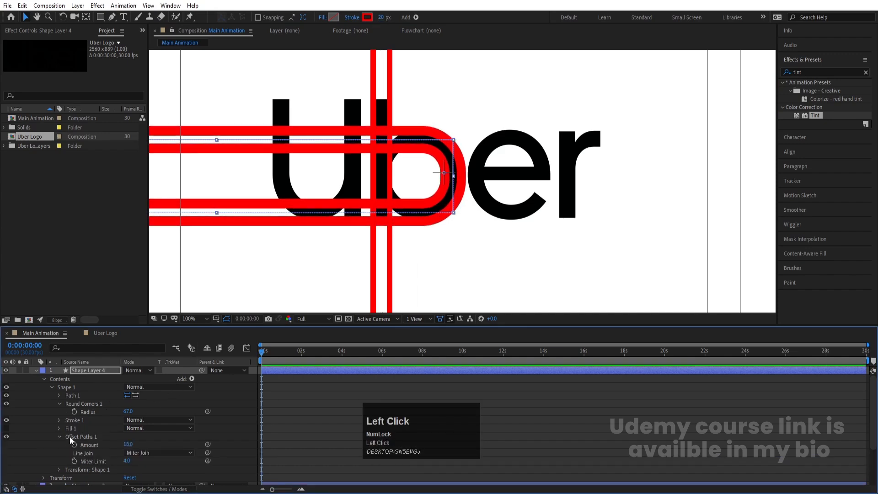
left_click_drag(129, 446, 131, 444)
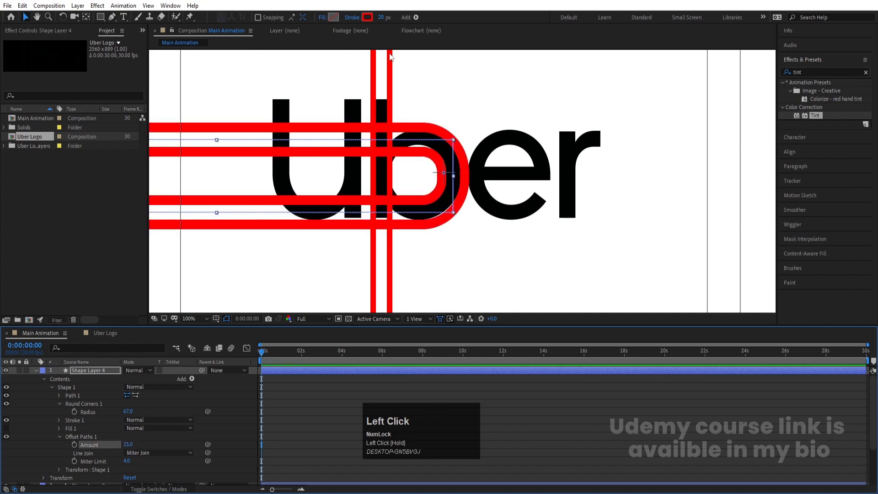
left_click_drag(381, 18, 376, 15)
left_click(289, 404)
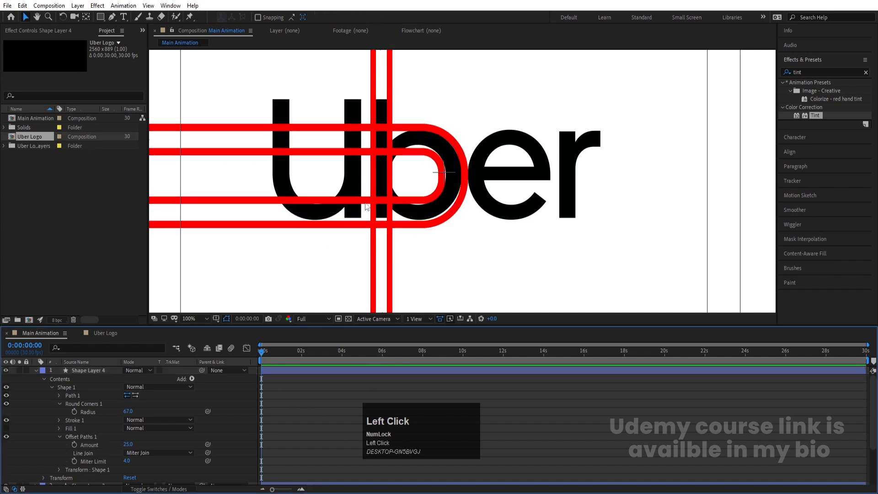
Collapse Shape Layer 4 and hide Shape Layers 3 and 4, the b's stem and bowl.
left_click(38, 375)
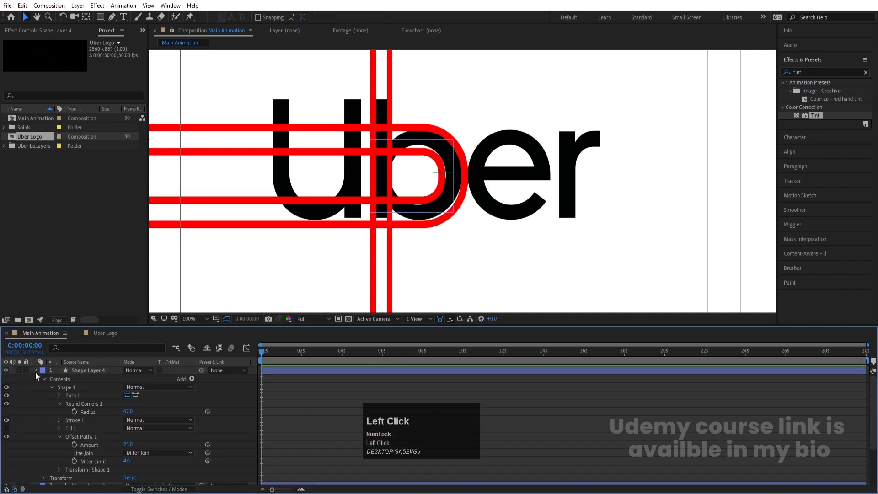
left_click(8, 378)
left_click(7, 371)
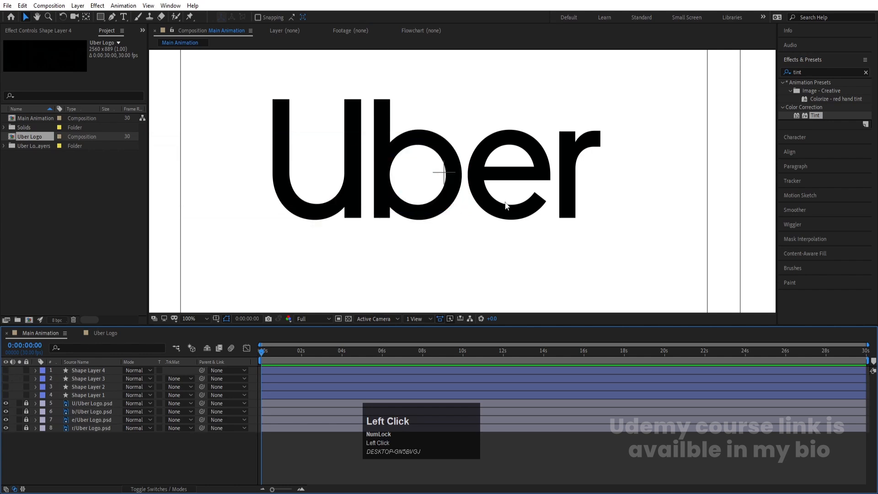
With the Pen tool, start a new shape path from the composition's right edge along the baseline to the e's left side.
left_click(111, 17)
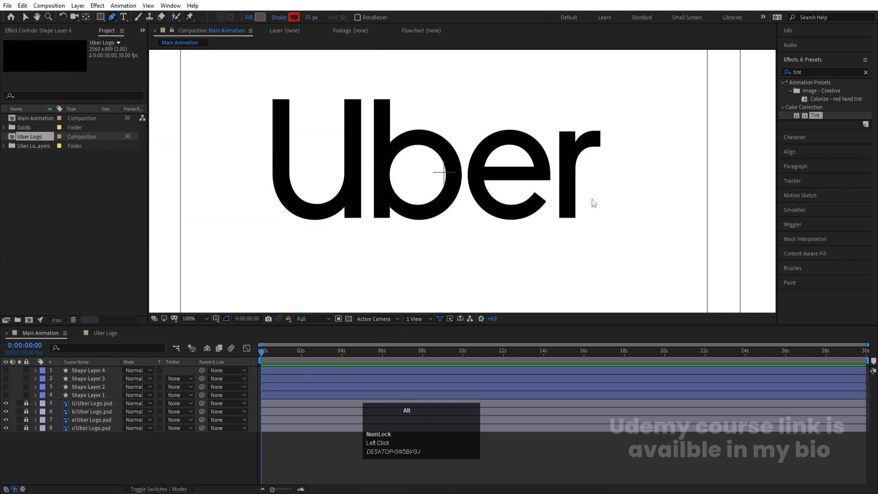
scroll(592, 201, "down", 2)
left_click(637, 210)
key("space")
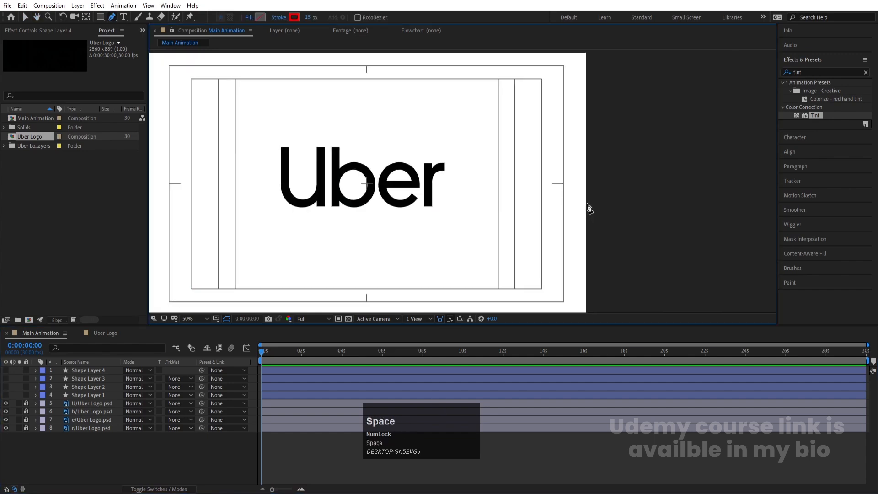
left_click(588, 206)
left_click(383, 206, "shift")
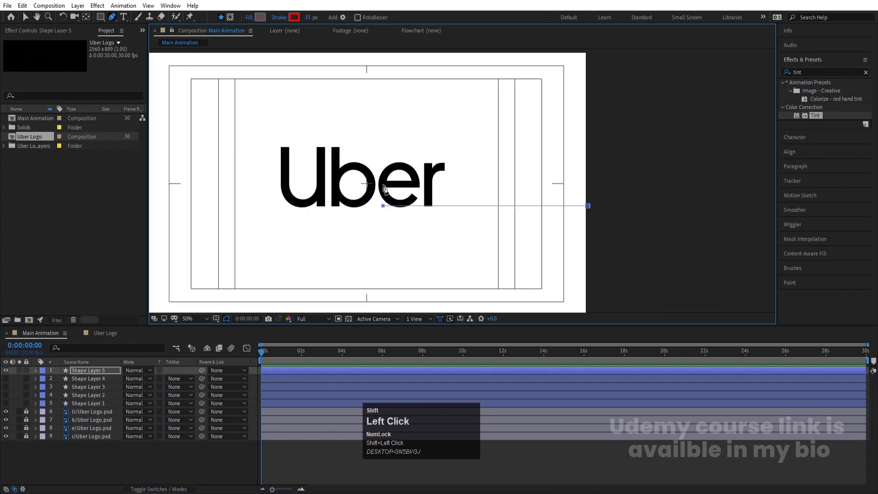
Continue the path up the e's left side, across its top, down to the crossbar and straight out to the composition's left edge.
left_click(383, 166, "shift")
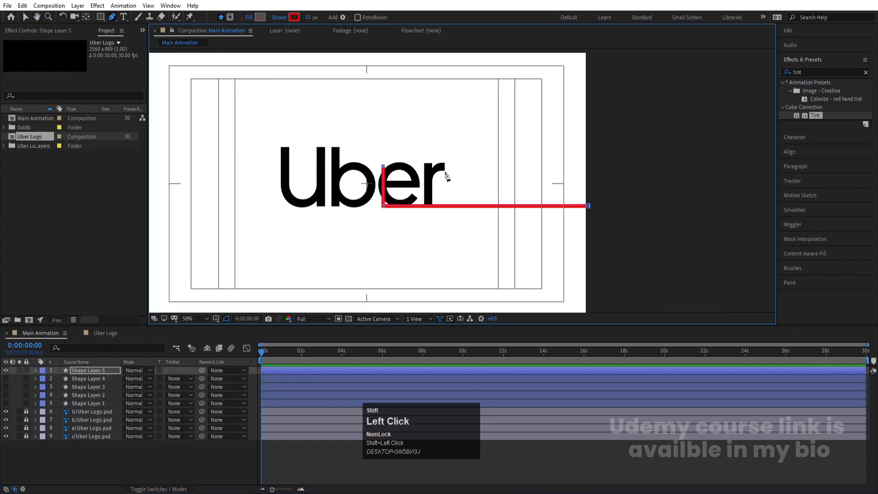
left_click(414, 166, "shift")
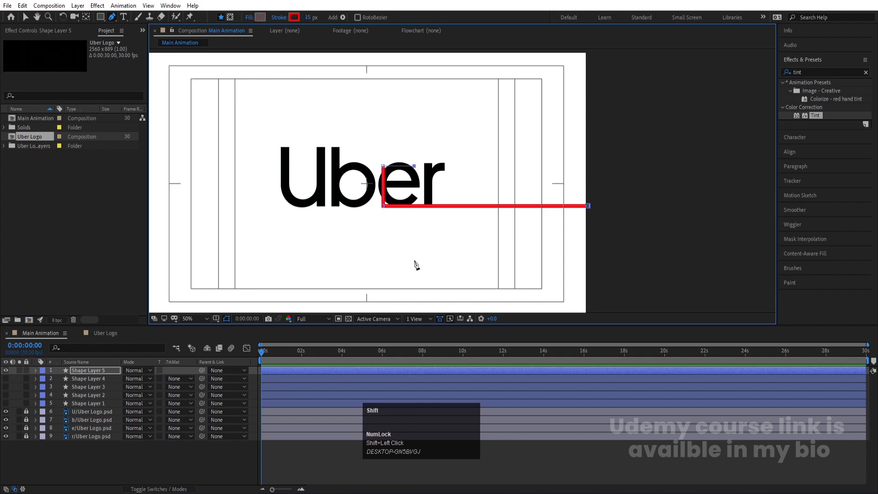
left_click(414, 183)
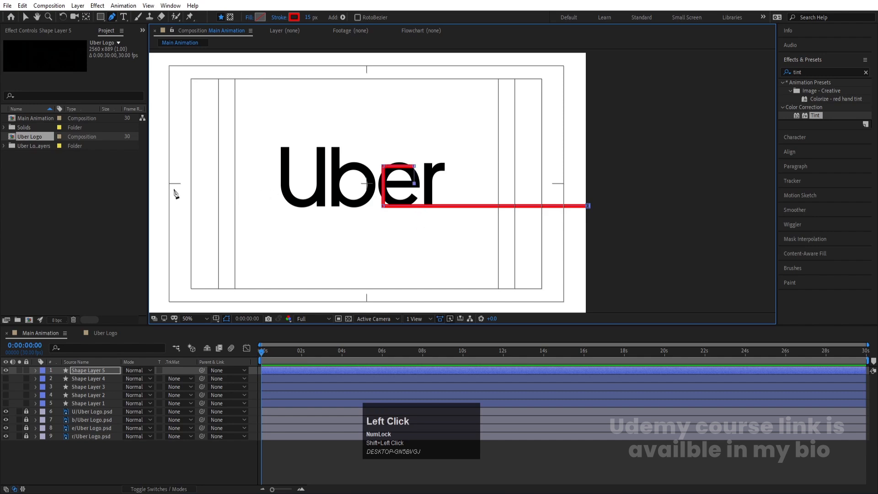
left_click(143, 182)
left_click(150, 183, "shift")
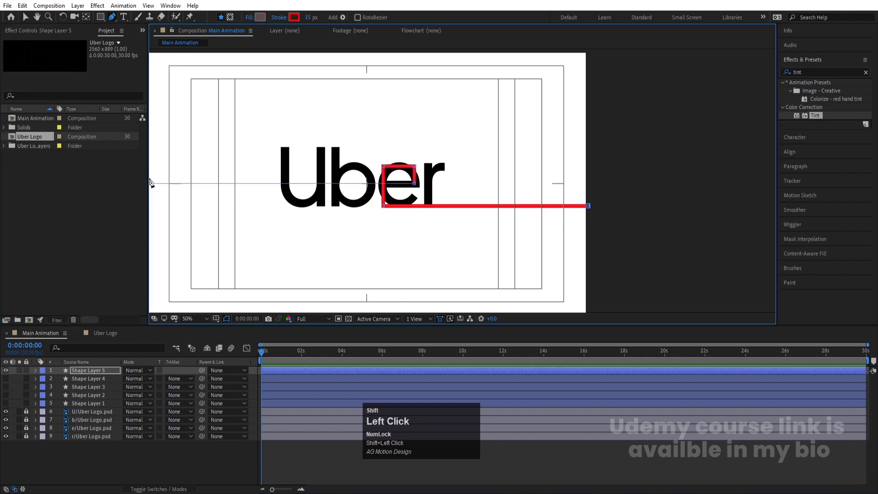
left_click(227, 202)
key("space")
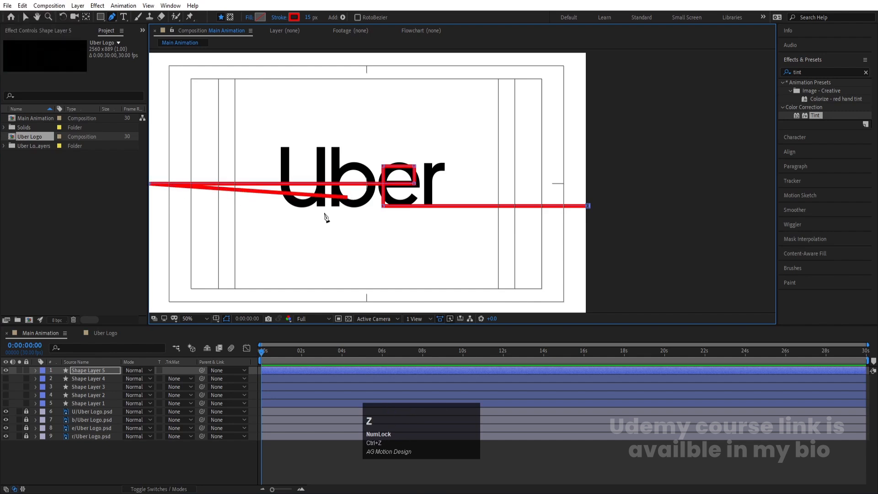
key("ctrl+z")
left_click_drag(316, 211, 366, 213)
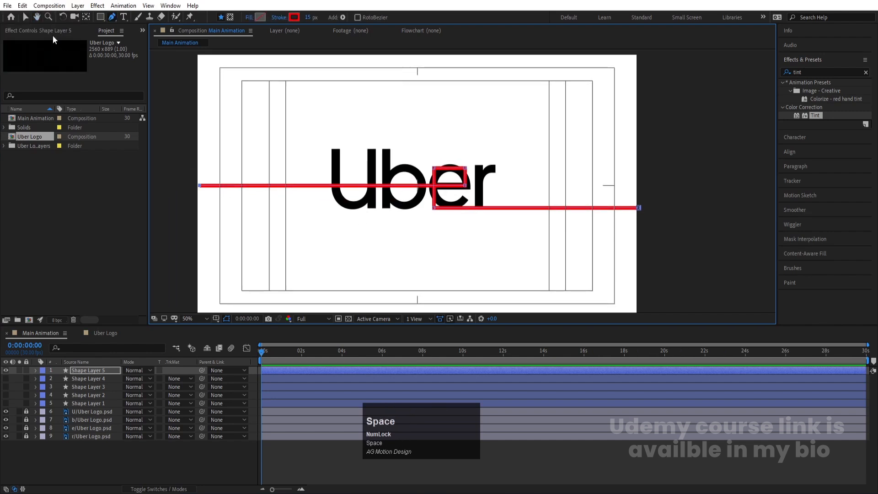
Extend the e path's left end slightly past the composition edge and nudge the crossbar segment slightly down onto the letter's crossbar.
left_click(29, 17)
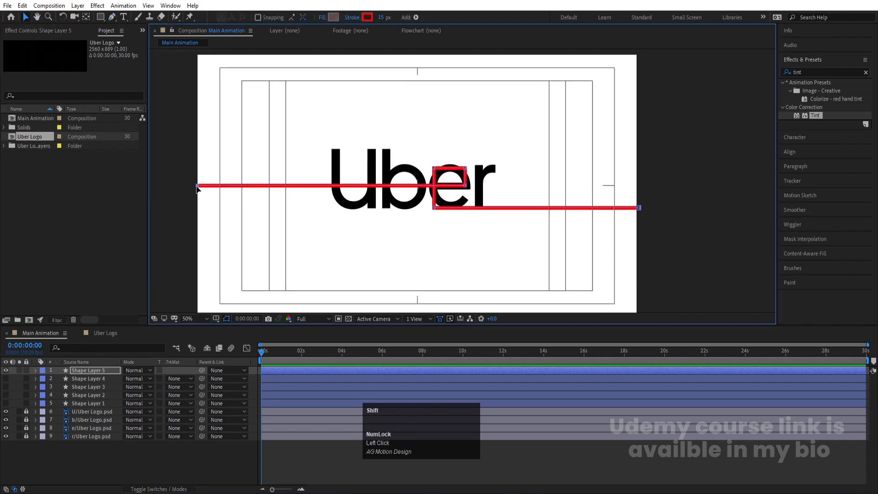
scroll(468, 182, "up", 3)
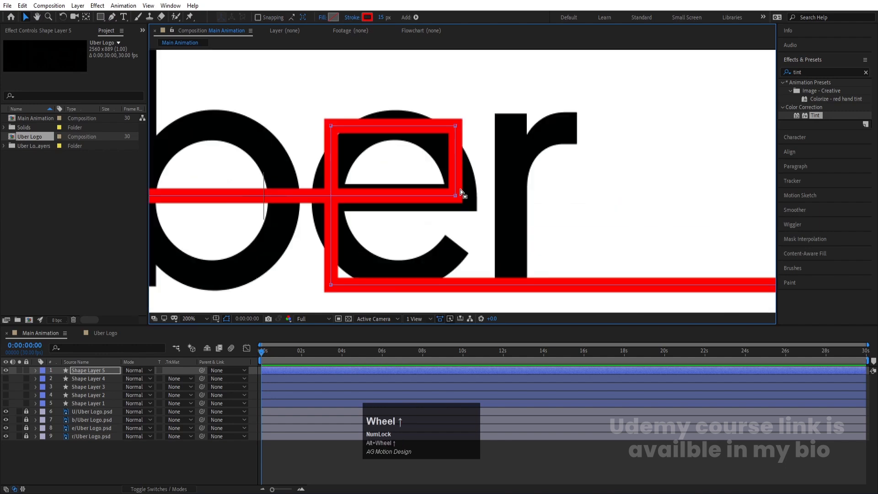
left_click(458, 198)
scroll(473, 205, "down", 4)
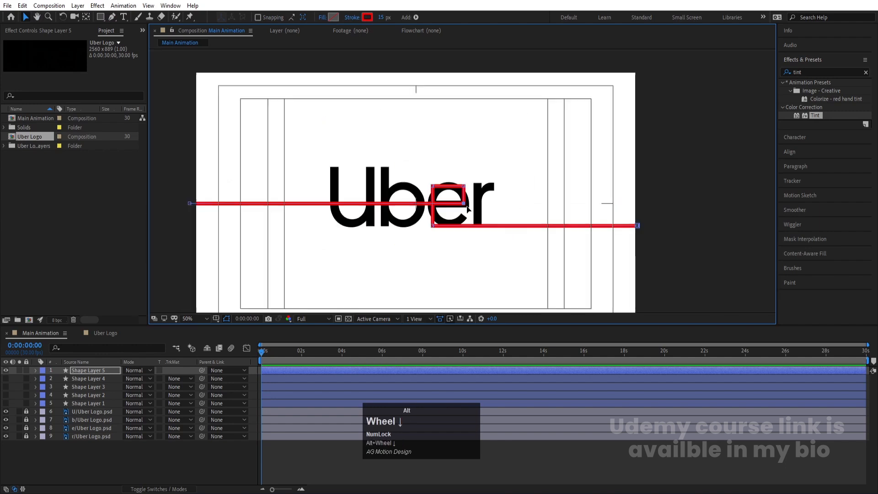
left_click(189, 204)
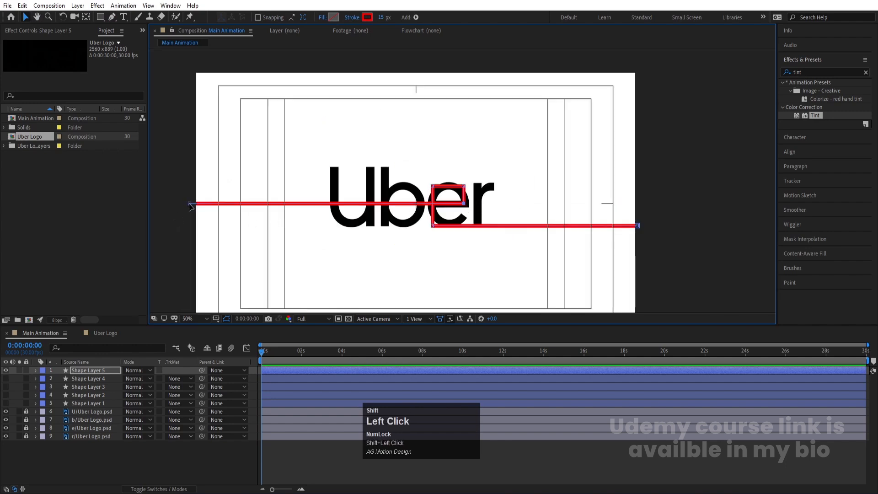
scroll(501, 211, "up", 2)
key("Down")
key("Down")
key("Down")
key("Down")
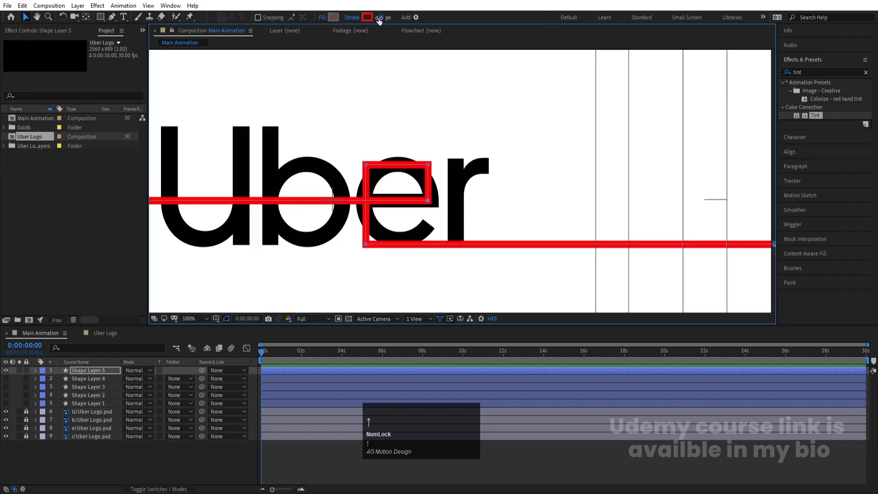
Set the e path's stroke width to 10 px and shift its short right vertical segment slightly outward.
left_click_drag(381, 17, 376, 18)
key("Return")
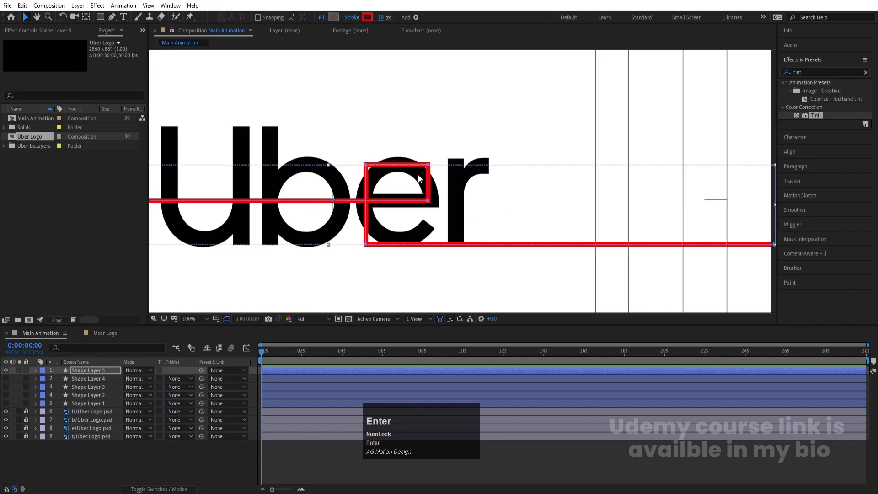
left_click(429, 165)
left_click(429, 201, "shift")
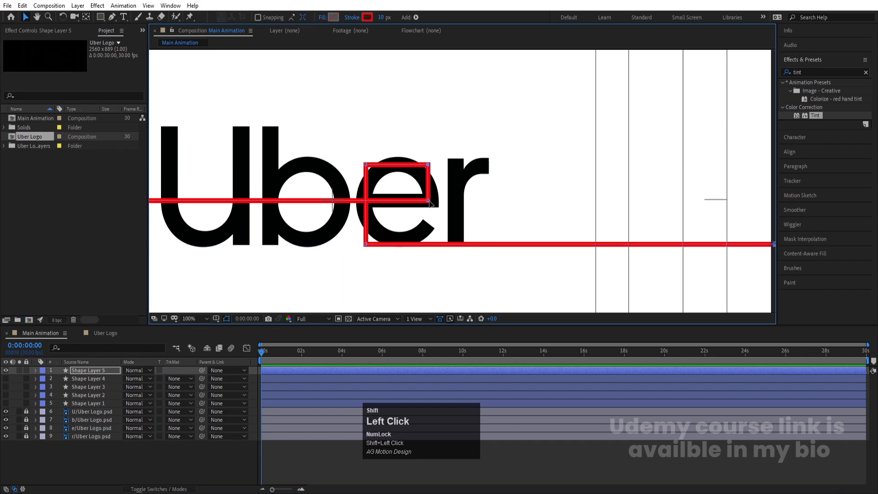
left_click_drag(429, 204, 431, 204)
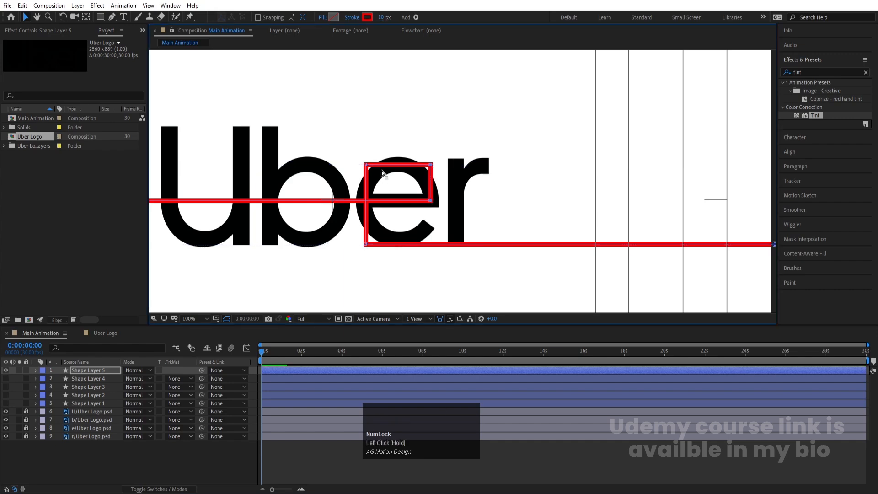
Select the two top points of the e path and fine-tune the height of its top segment.
left_click(367, 167)
left_click(431, 166, "shift")
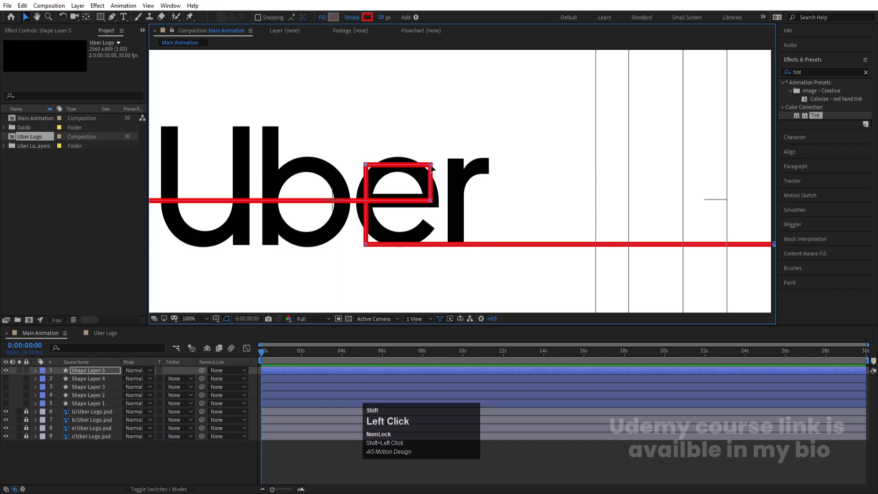
left_click(430, 167, "shift")
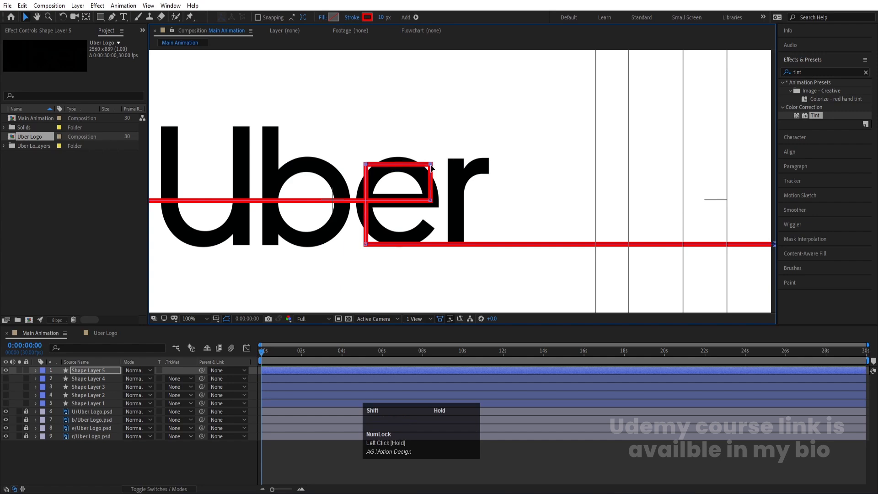
left_click(367, 245)
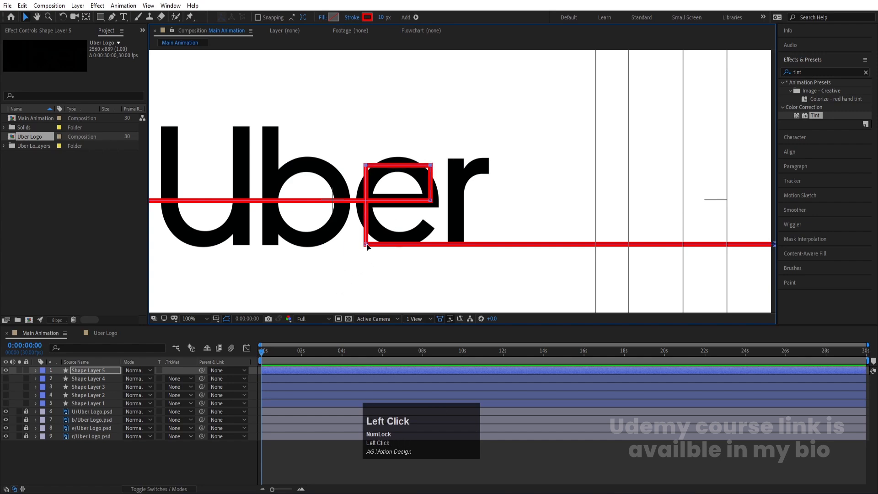
left_click_drag(368, 166, 367, 167)
Raise the e path's lower horizontal segment onto the middle of the letter's bottom curve.
scroll(386, 242, "down", 2)
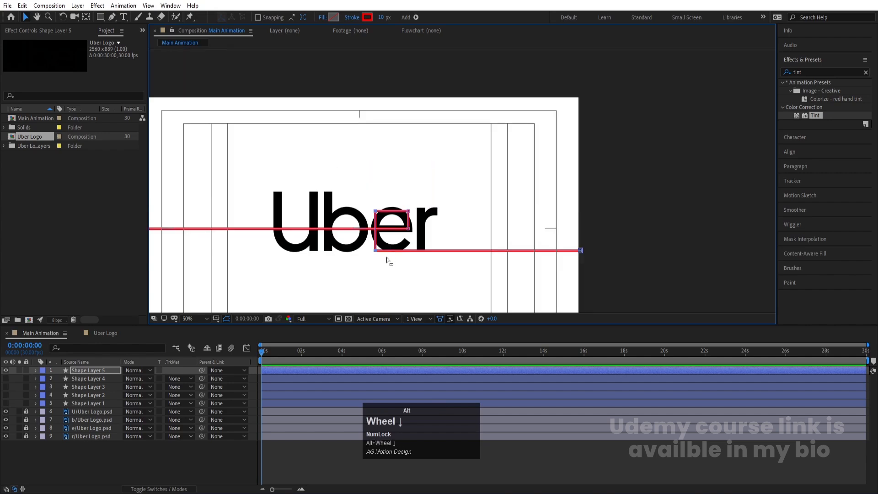
left_click(374, 258)
scroll(408, 249, "up", 3, "alt")
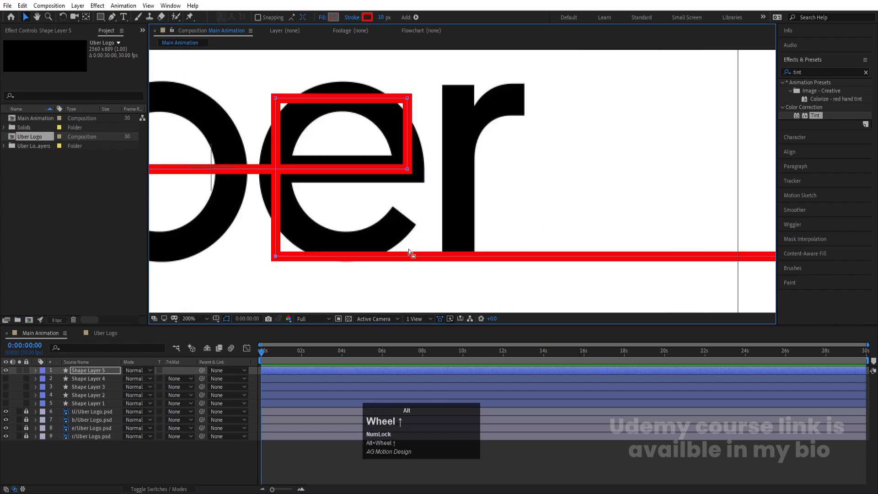
left_click_drag(283, 264, 295, 256)
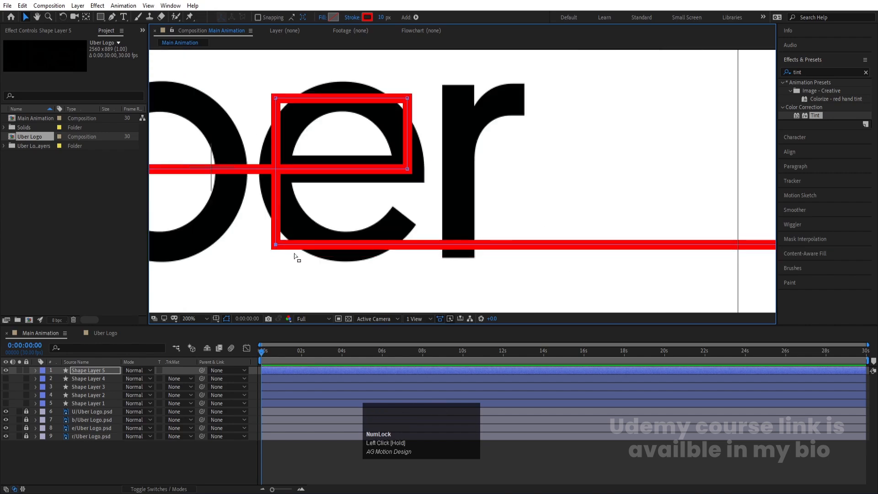
Add Round Corners to Shape 1 of Shape Layer 5 and set its radius to 67.
left_click(36, 370)
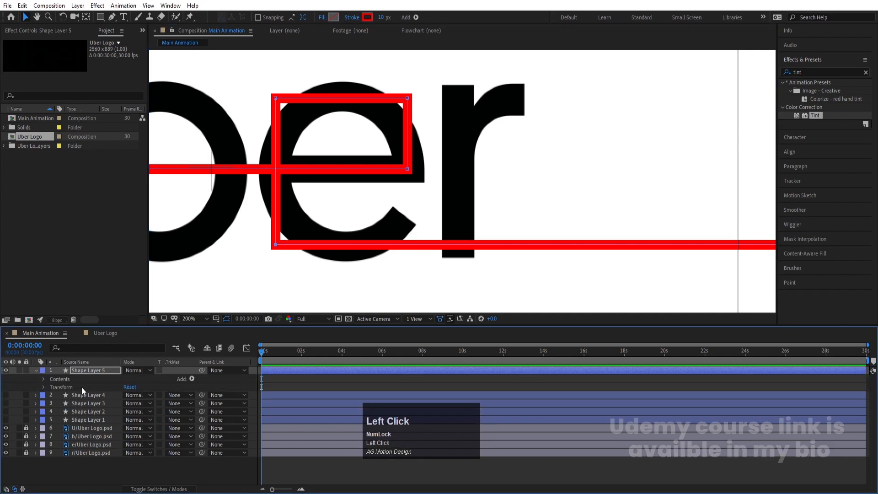
left_click(43, 379)
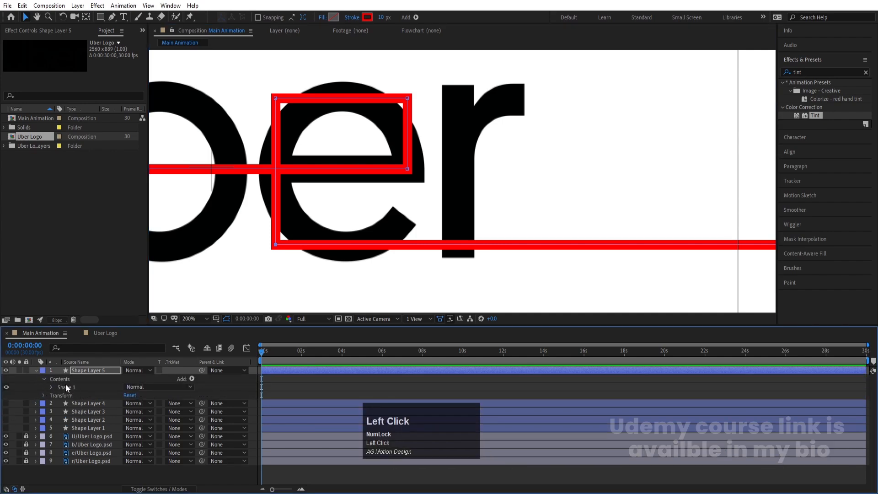
left_click(65, 381)
left_click(193, 379)
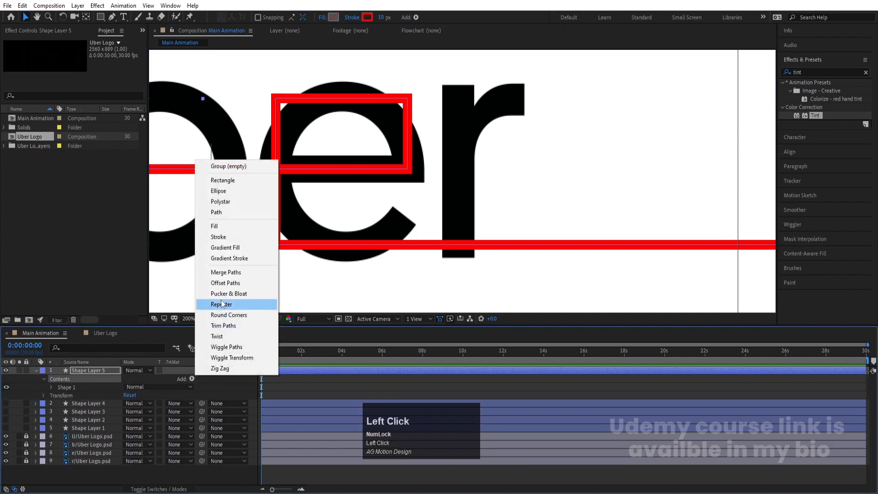
left_click(196, 381)
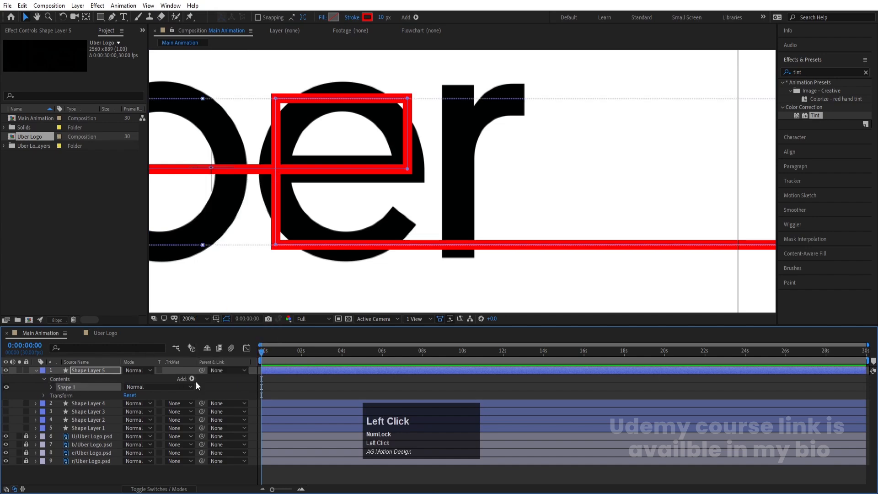
left_click(191, 381)
left_click(219, 316)
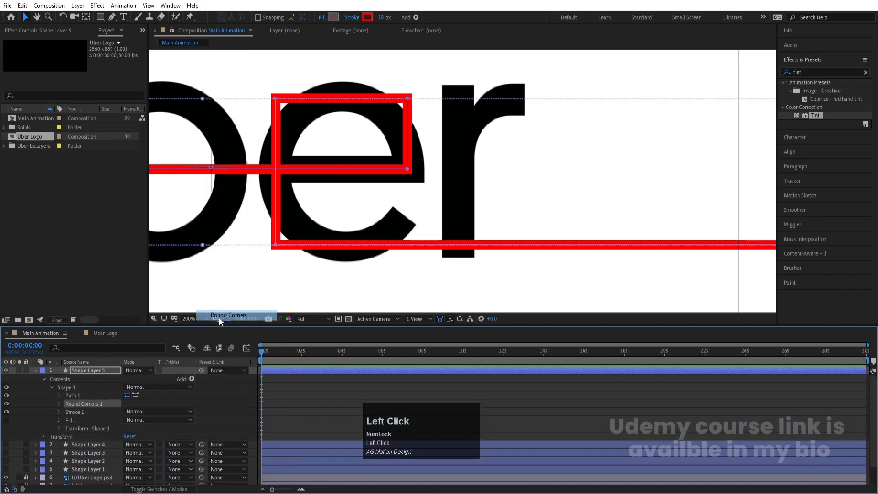
left_click(60, 402)
left_click_drag(128, 411, 156, 407)
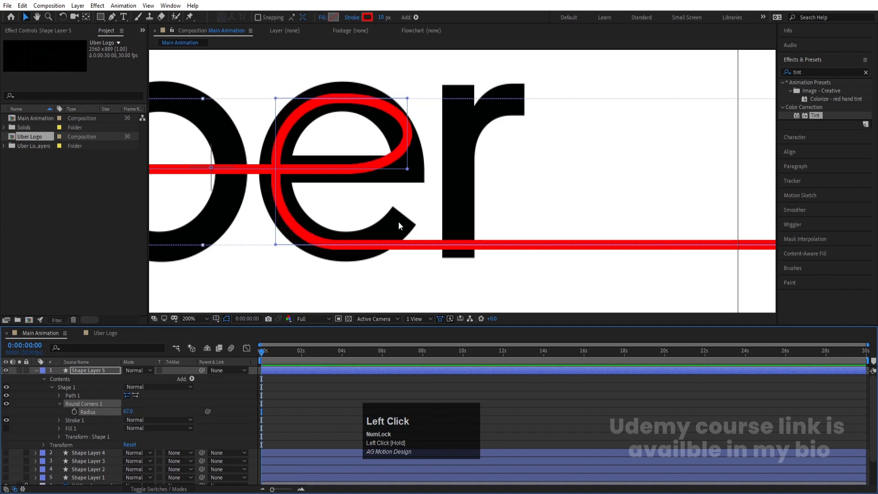
Try repositioning the e path's upper-right and crossbar corner points, then undo the moves.
left_click(408, 169)
left_click_drag(410, 99, 408, 104)
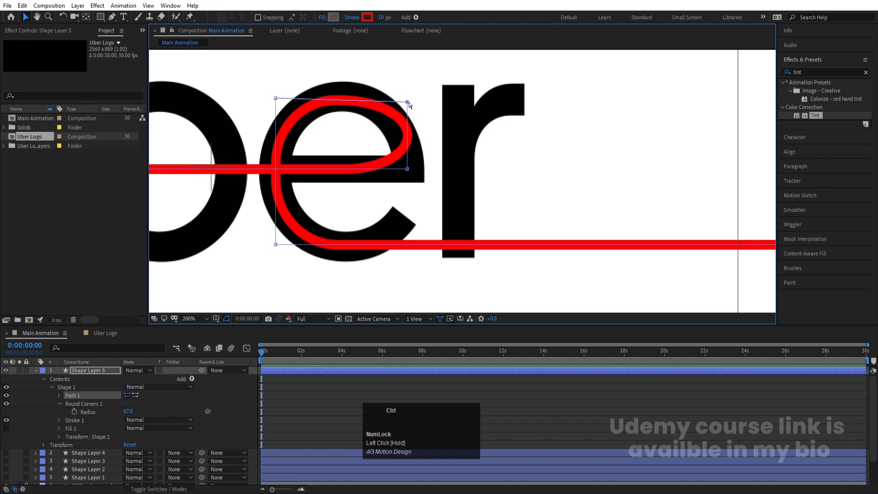
key("ctrl+z")
left_click(407, 169)
left_click_drag(407, 170, 407, 167)
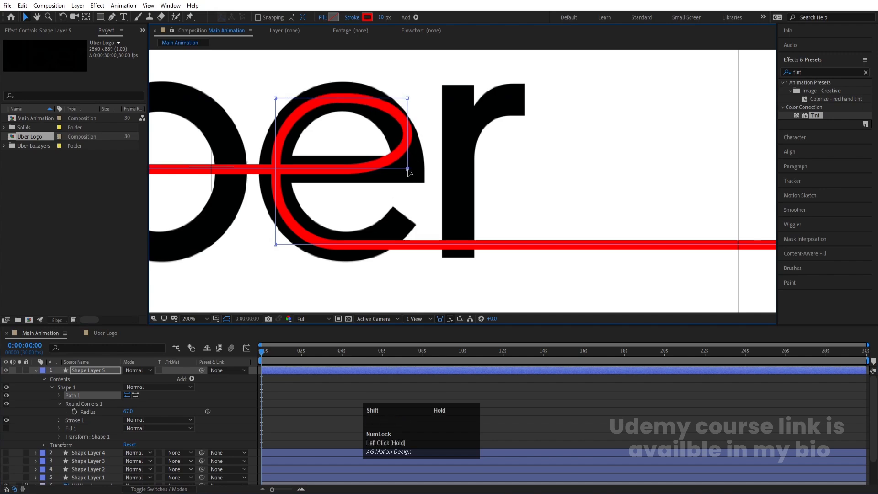
key("ctrl+z")
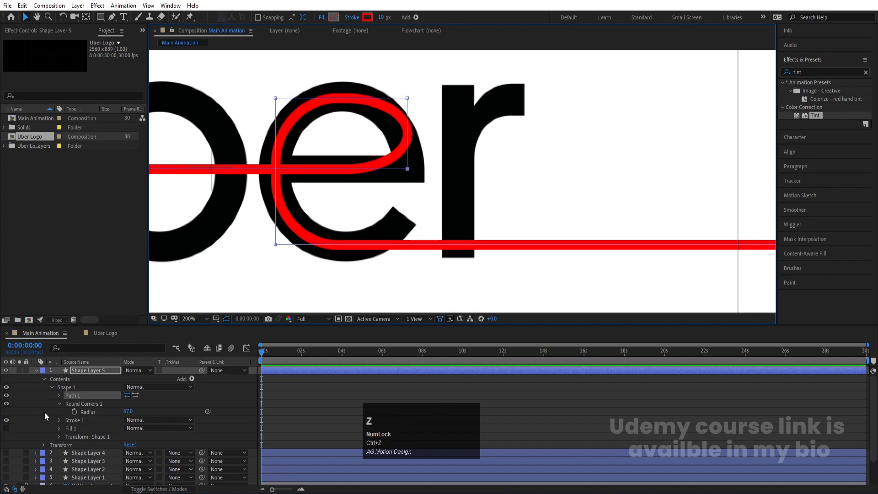
Copy Offset Paths 1 from Shape Layer 3 and paste it into Shape 1 of Shape Layer 5.
scroll(89, 419, "down", 1)
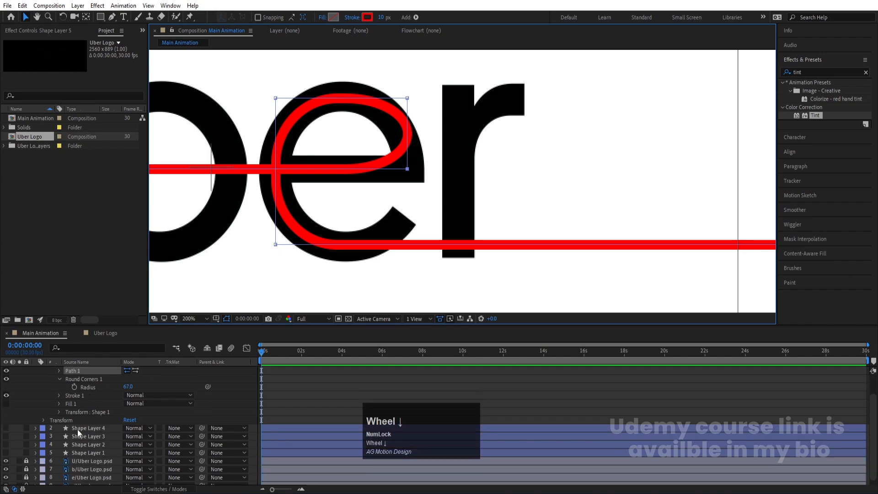
left_click(36, 435)
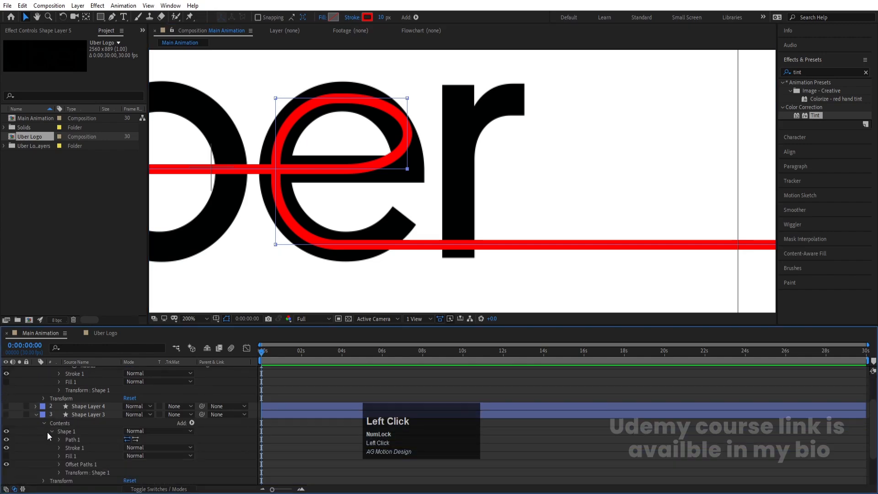
left_click(77, 463)
key("ctrl+c")
scroll(120, 400, "up", 2)
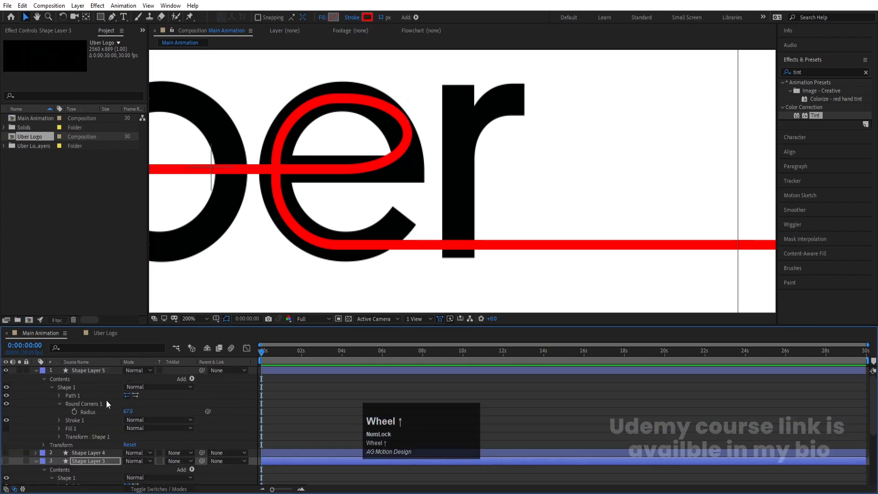
left_click(72, 387)
key("ctrl+v")
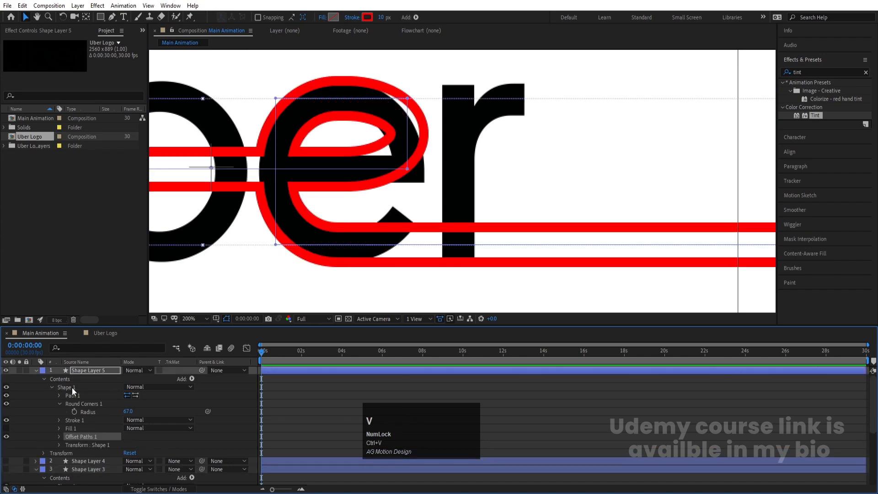
Collapse the properties of Shape Layer 5 and Shape Layer 3, and hide Shape Layer 5 in the composition.
scroll(411, 181, "down", 2, "alt")
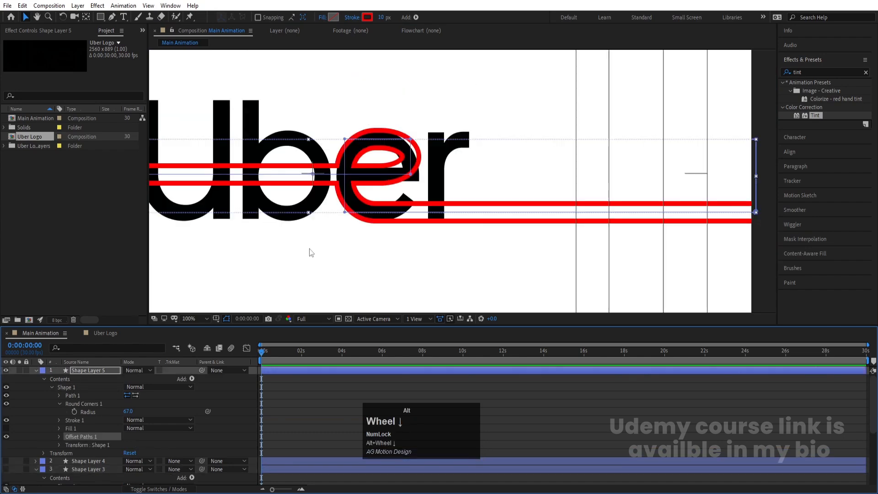
left_click(35, 370)
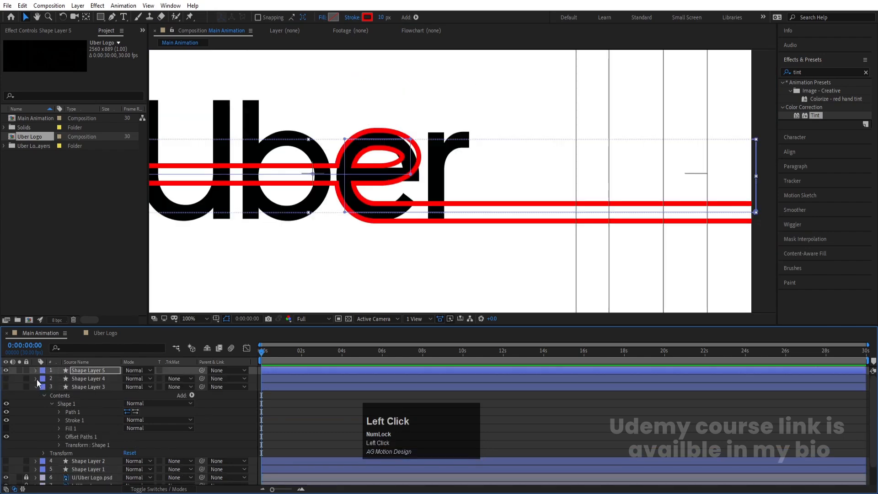
left_click(35, 386)
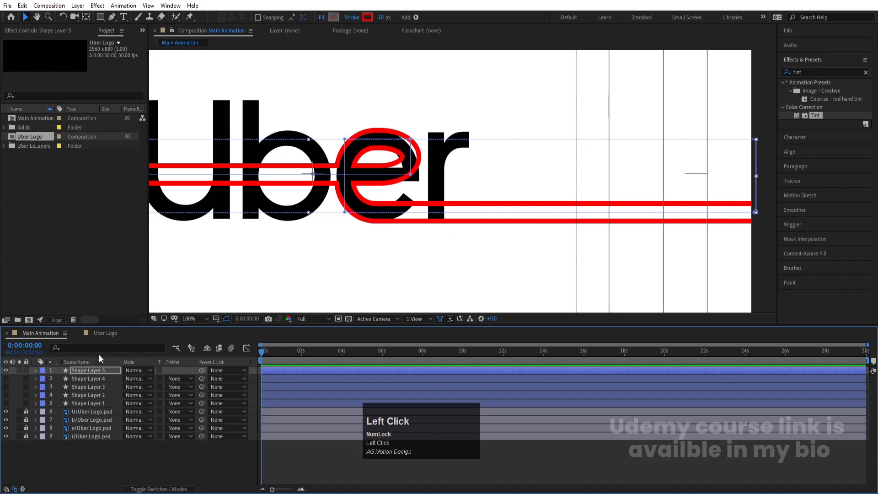
left_click(190, 448)
scroll(287, 245, "down", 2)
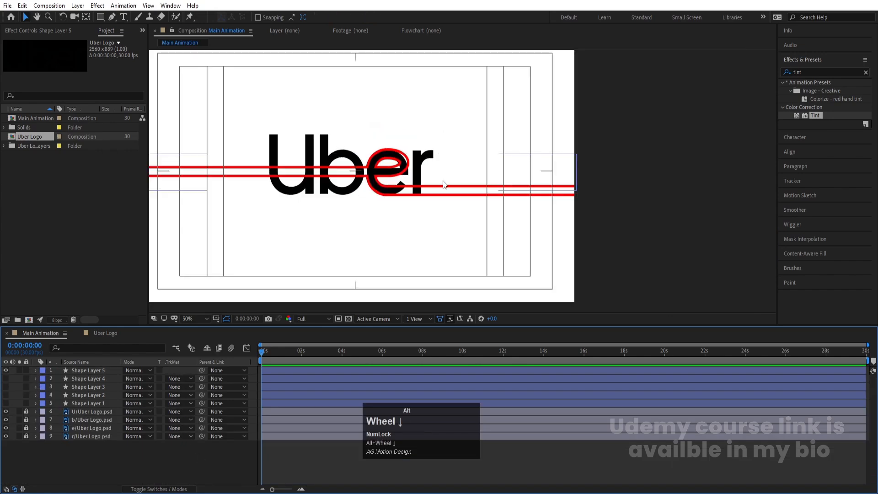
left_click(7, 371)
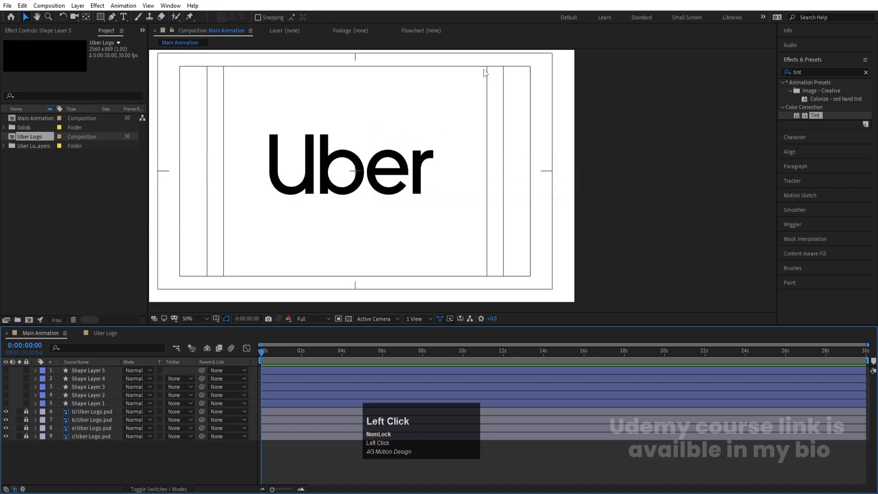
Draw an open right-angled Pen path along the r's stem and top, extending its ends past the composition's lower and right edges.
left_click(110, 19)
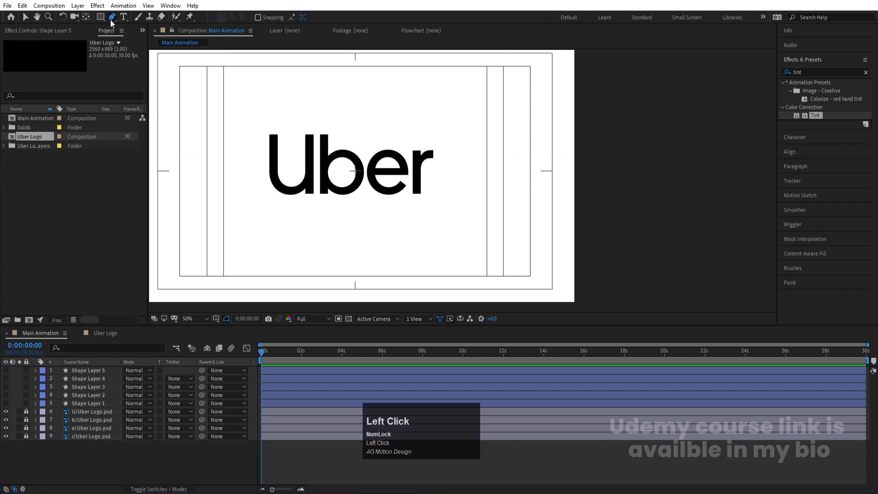
left_click(417, 193)
left_click(417, 153, "shift")
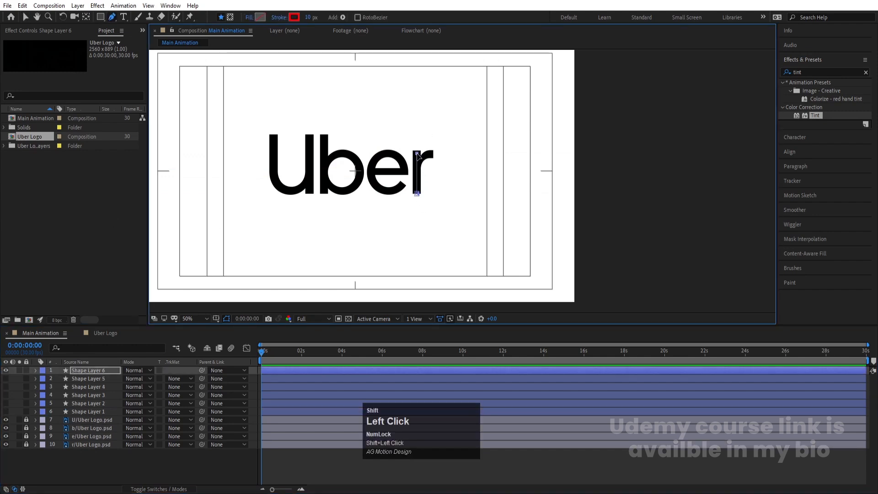
left_click(593, 153)
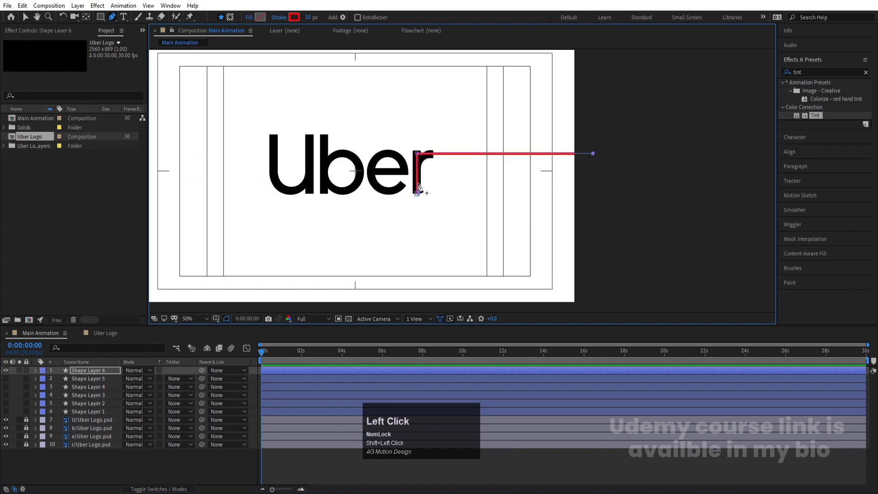
left_click(25, 17)
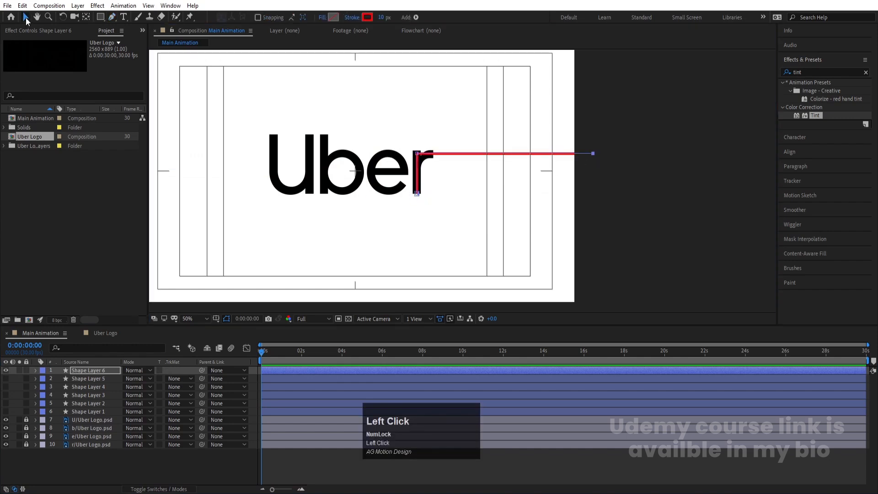
left_click_drag(417, 193, 417, 304)
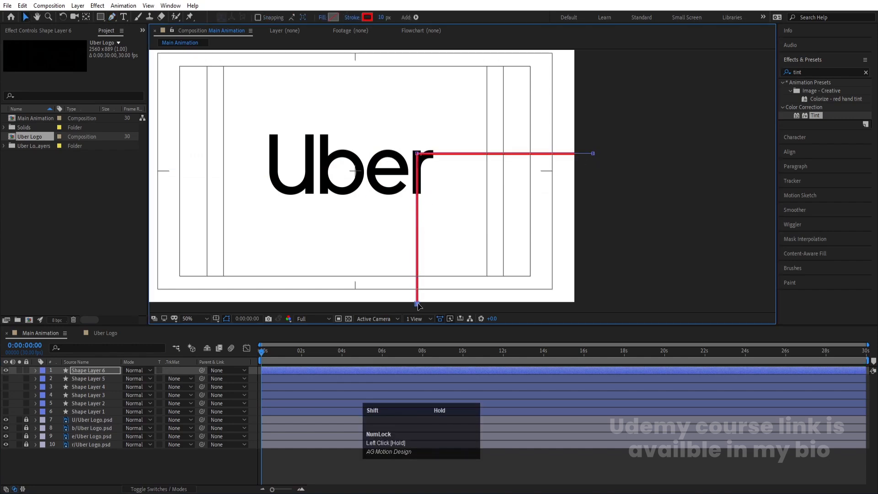
Add Round Corners to Shape Layer 6 and increase the radius to follow the curve of the r.
left_click(36, 370)
left_click(192, 379)
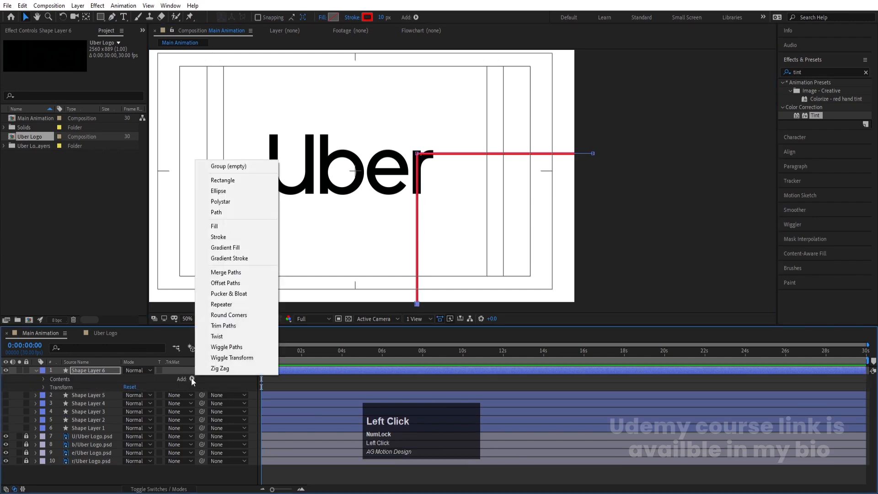
left_click(224, 314)
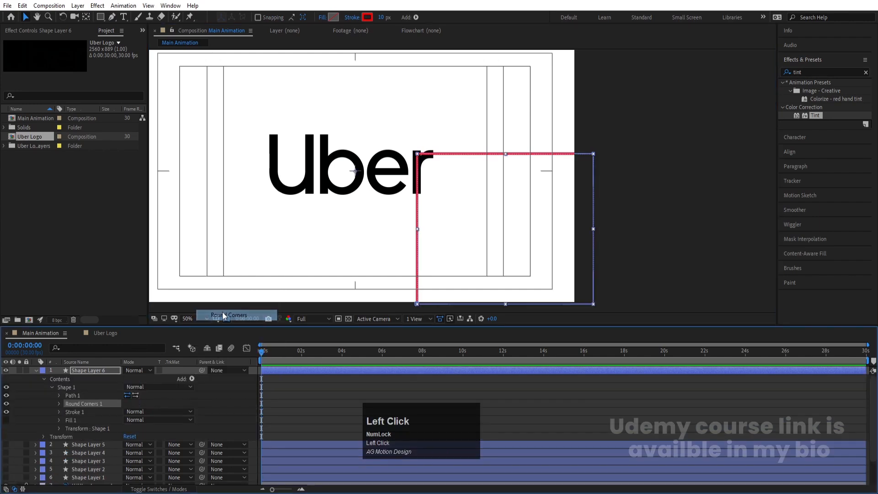
left_click(59, 404)
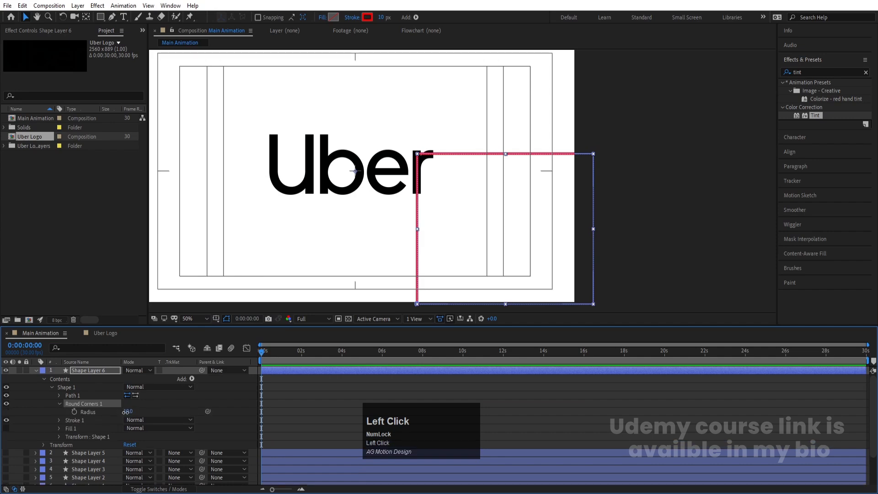
left_click_drag(125, 412, 132, 411)
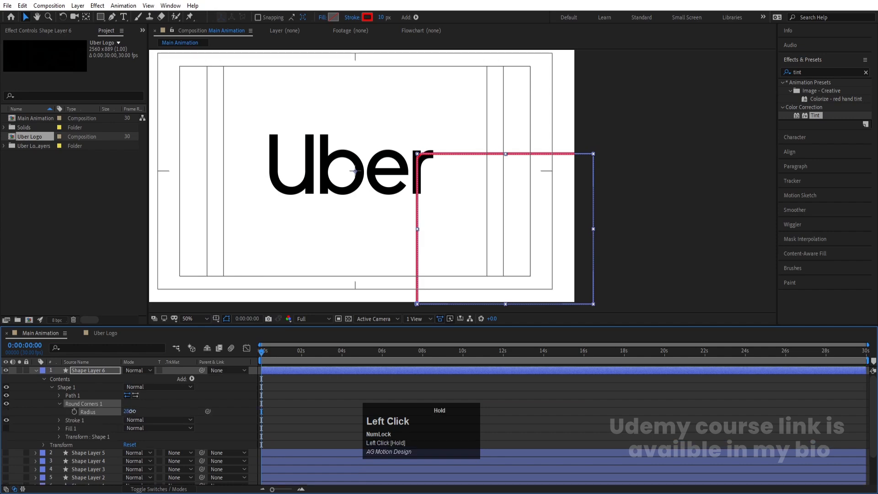
left_click(58, 404)
Copy Offset Paths 1 from Shape Layer 5 into the Shape 1 group of Shape Layer 6.
left_click(35, 444)
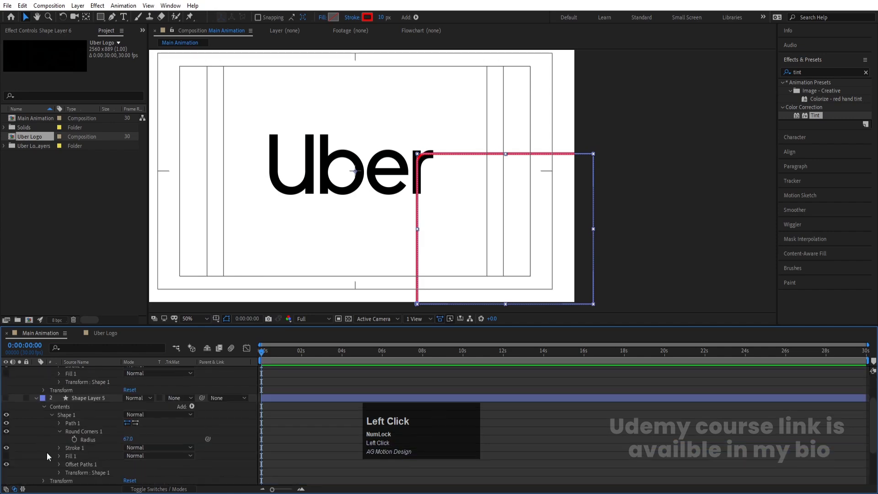
left_click(70, 462)
scroll(86, 430, "up", 3)
left_click(81, 371)
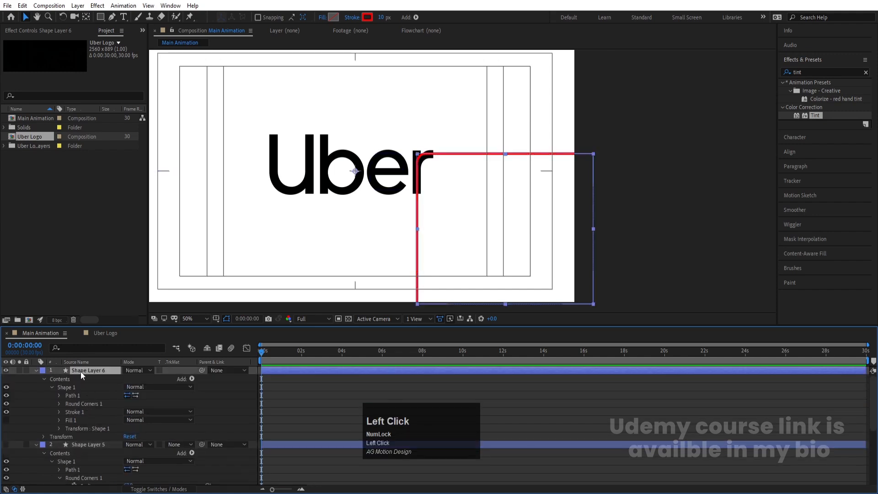
key("v")
key("ctrl+z")
left_click(68, 388)
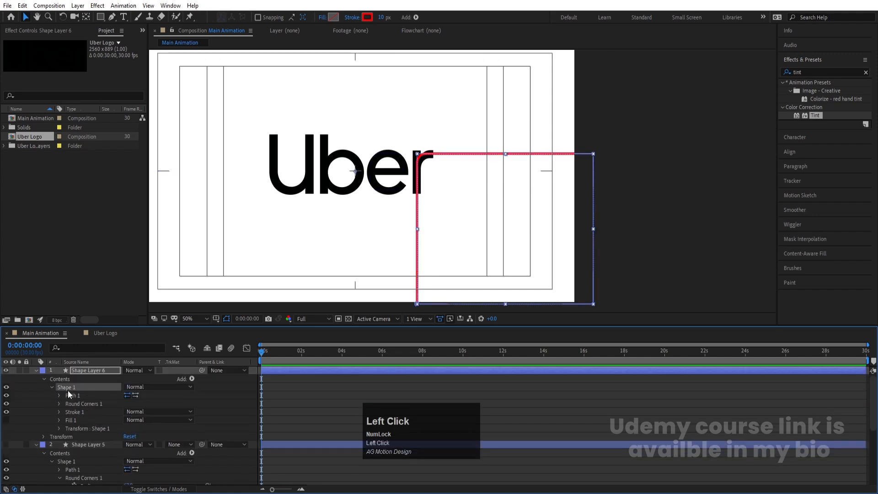
key("ctrl+v")
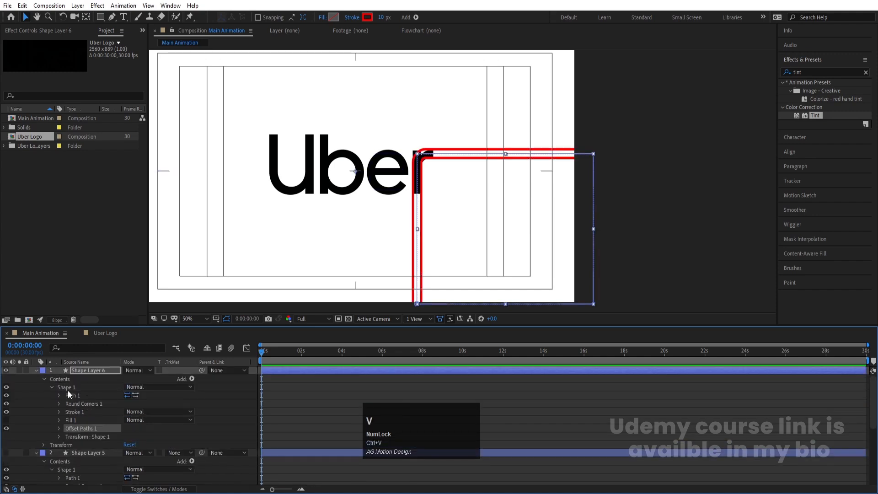
Collapse Shape Layers 6 and 5, make Shape Layers 1 to 5 visible, and fit the composition in the viewer.
left_click(37, 370)
left_click(34, 380)
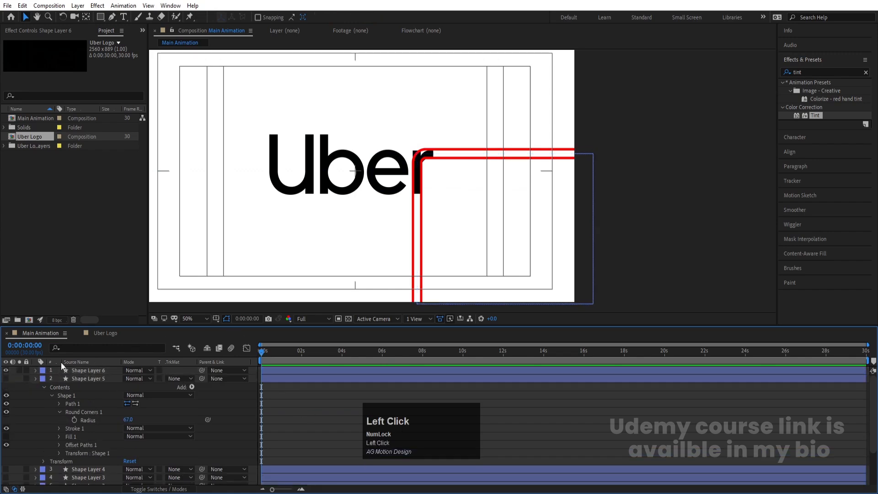
left_click(35, 378)
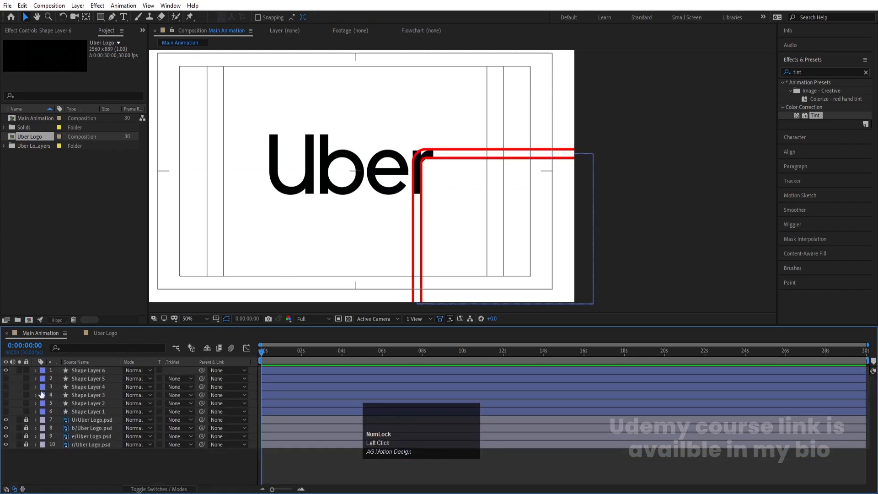
left_click_drag(6, 378, 6, 411)
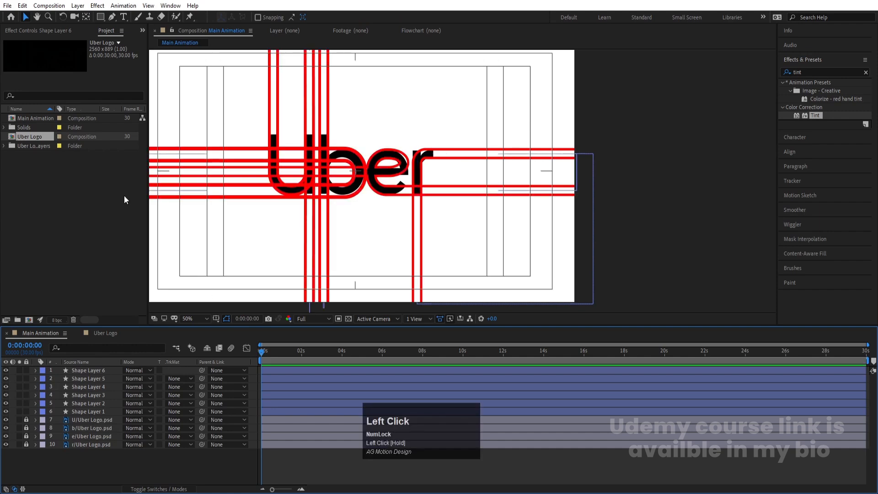
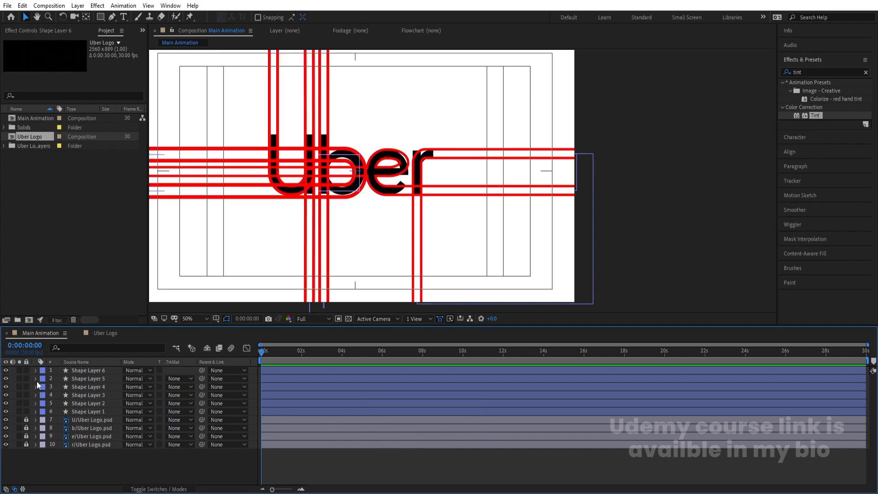
left_click(200, 321)
left_click(203, 146)
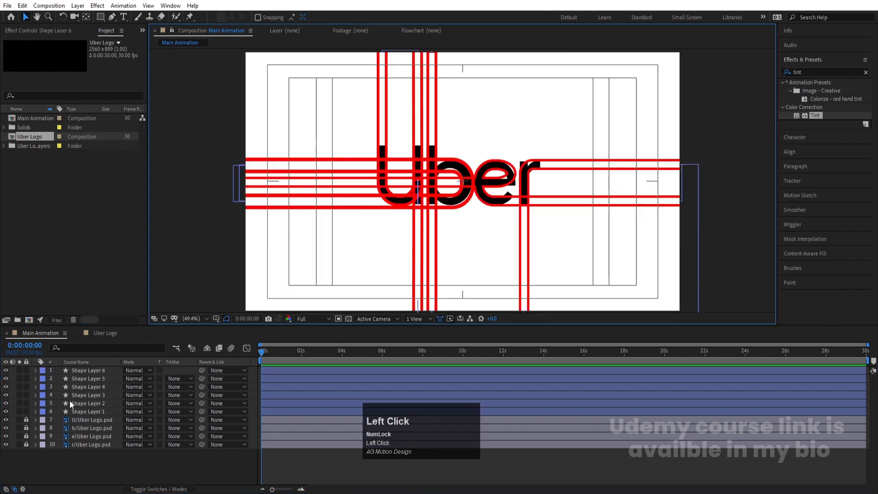
Expand Shape Layer 1 with its Offset Paths collapsed, and hide the U, b, e and r Uber Logo.psd layers.
left_click(35, 412)
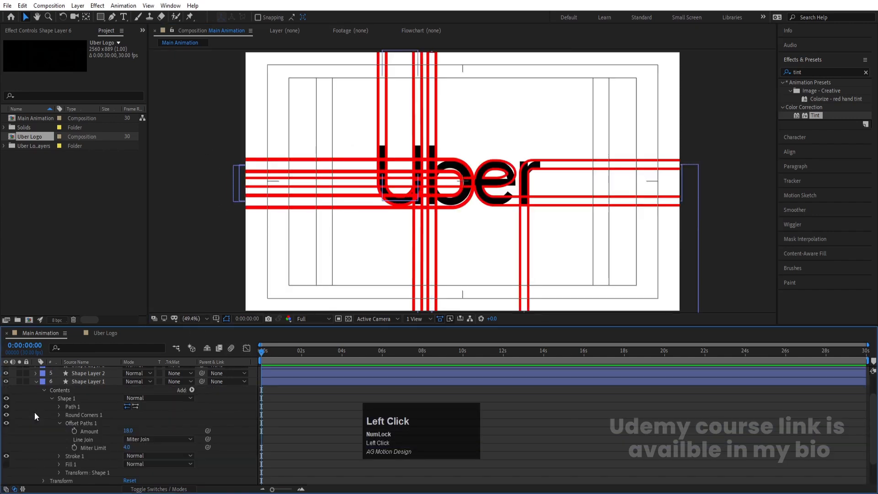
left_click(58, 422)
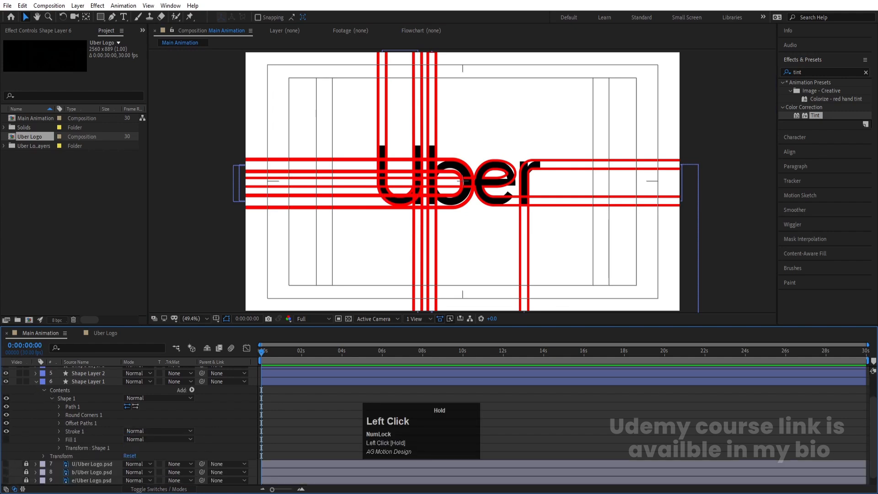
left_click_drag(6, 464, 6, 480)
scroll(58, 421, "up", 2)
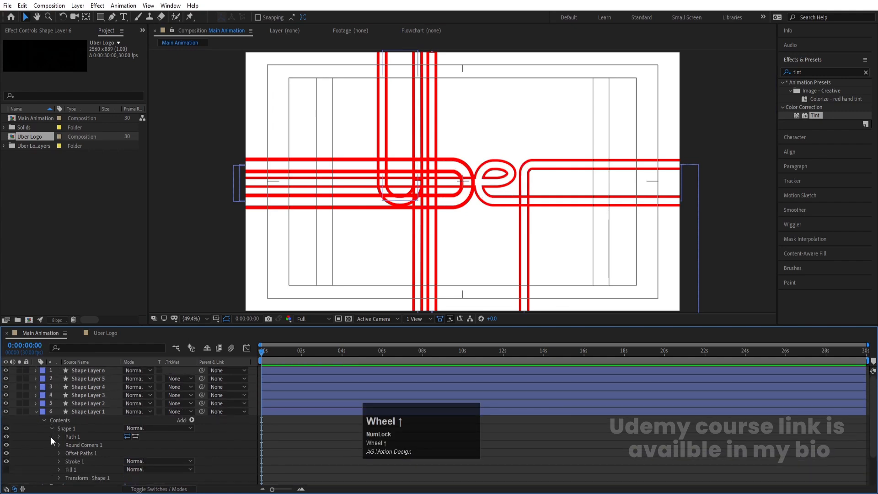
Turn on the visibility of Fill 1 in Shape Layer 1 and expand the fill's properties.
left_click(6, 469)
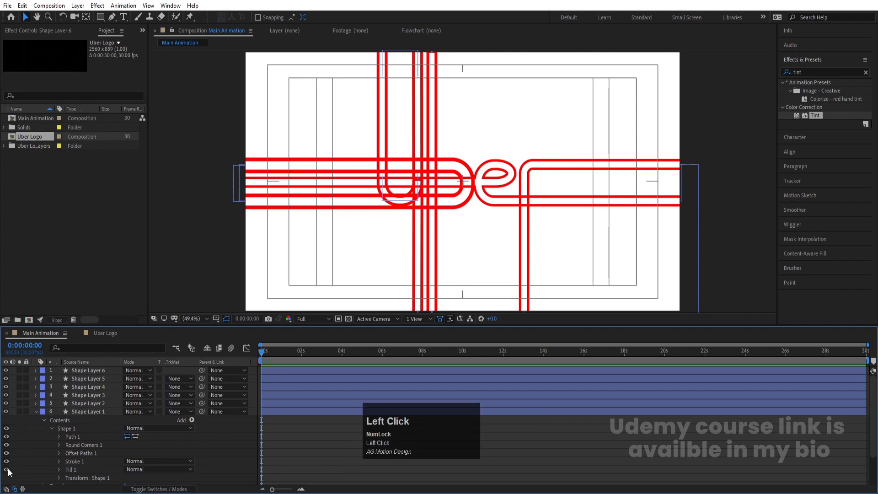
left_click(7, 470)
left_click(6, 470)
left_click(6, 469)
left_click(6, 469)
left_click(7, 470)
left_click(59, 469)
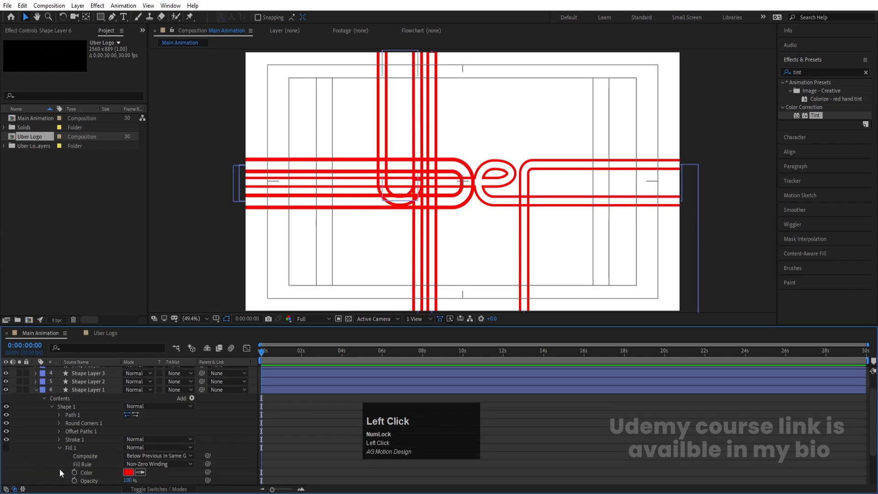
left_click(6, 447)
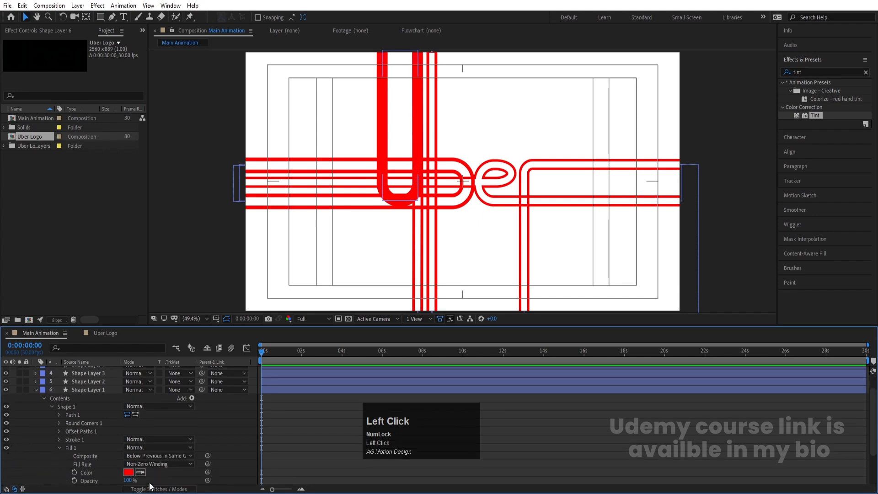
left_click(128, 472)
left_click_drag(183, 220, 200, 201)
left_click(280, 188)
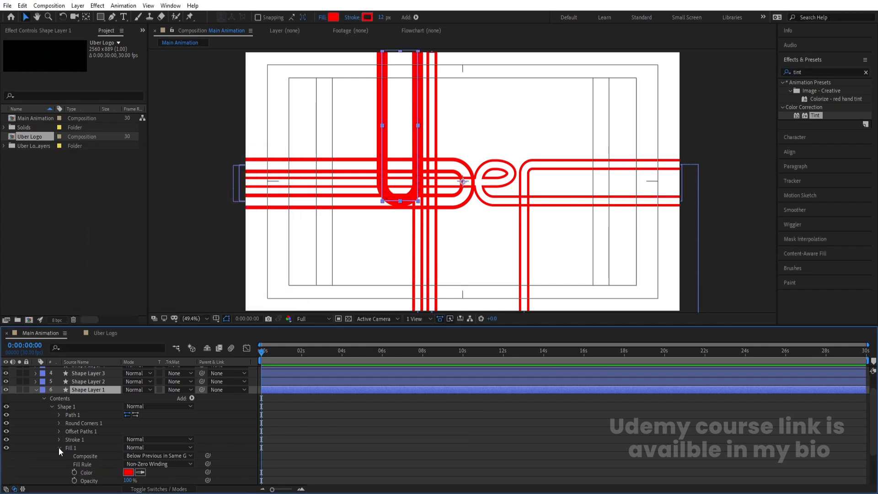
Set the Fill 1 color of Shape Layer 1 to black, 000000.
left_click(128, 473)
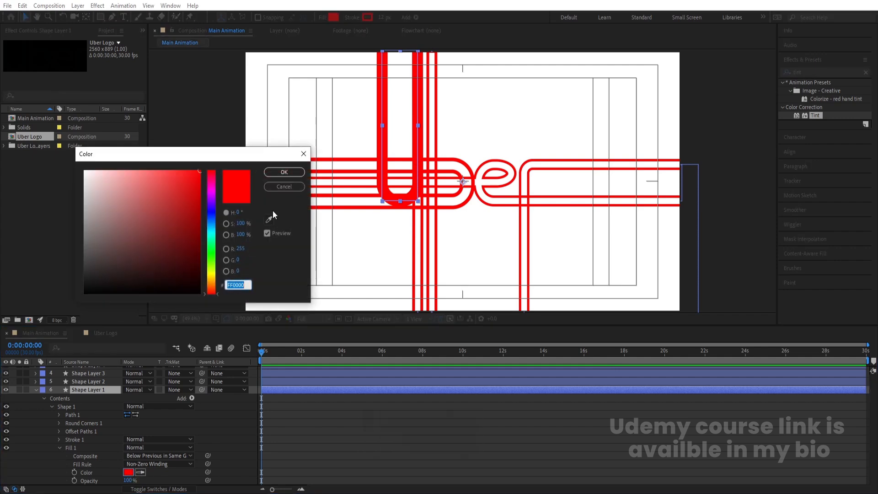
left_click(95, 254)
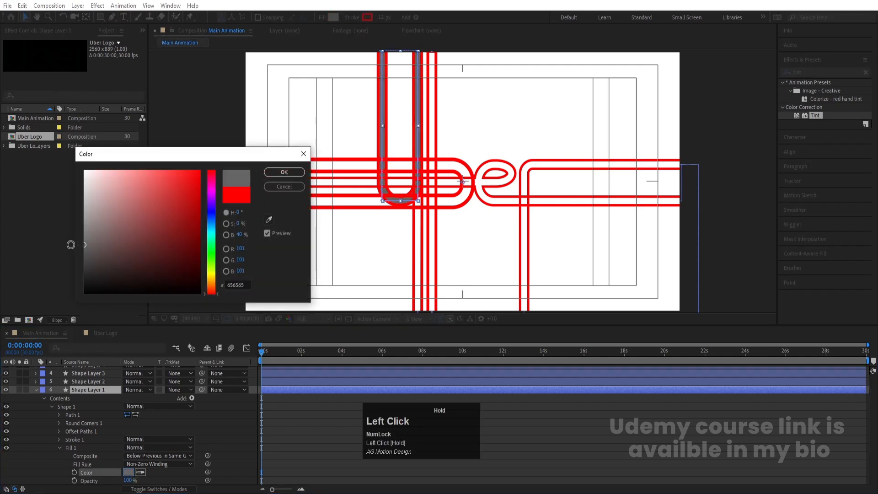
key("Num_Lock")
left_click(85, 282)
left_click_drag(85, 282, 83, 294)
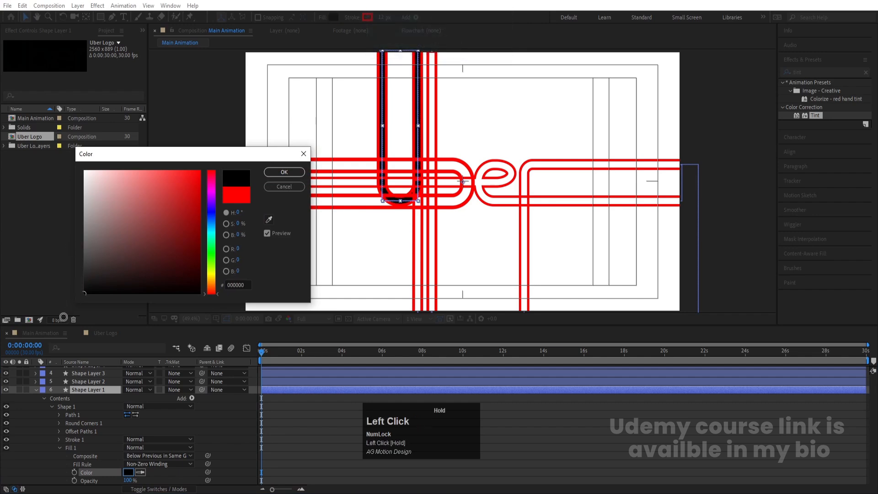
left_click(284, 172)
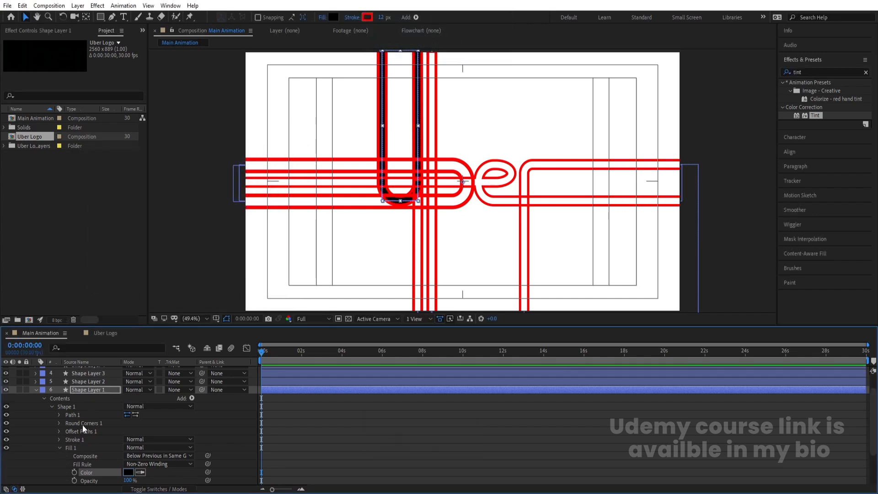
Try a dark gray stroke color, 414141, on Shape Layer 1 and undo it.
left_click(81, 388)
left_click(367, 18)
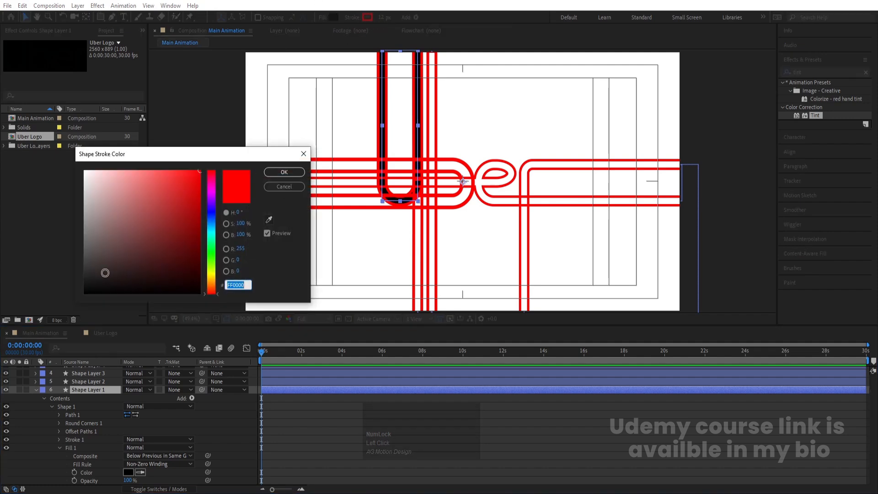
left_click_drag(96, 274, 74, 261)
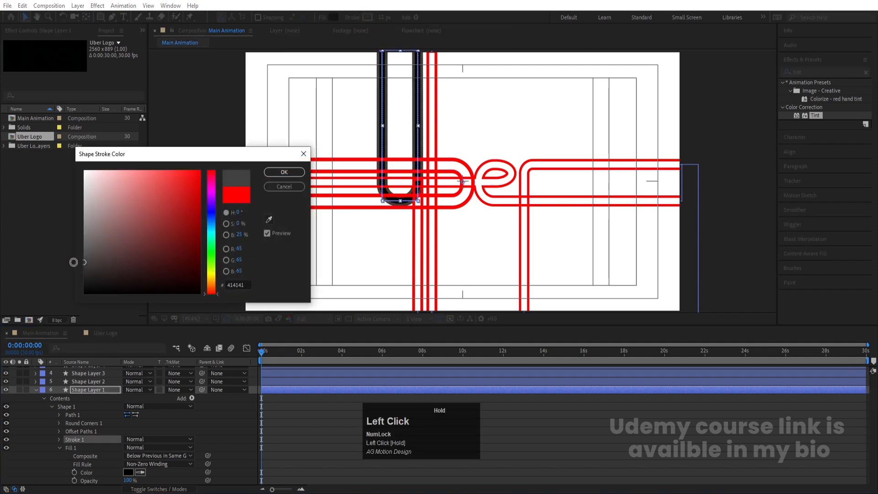
left_click(270, 175)
key("ctrl+z")
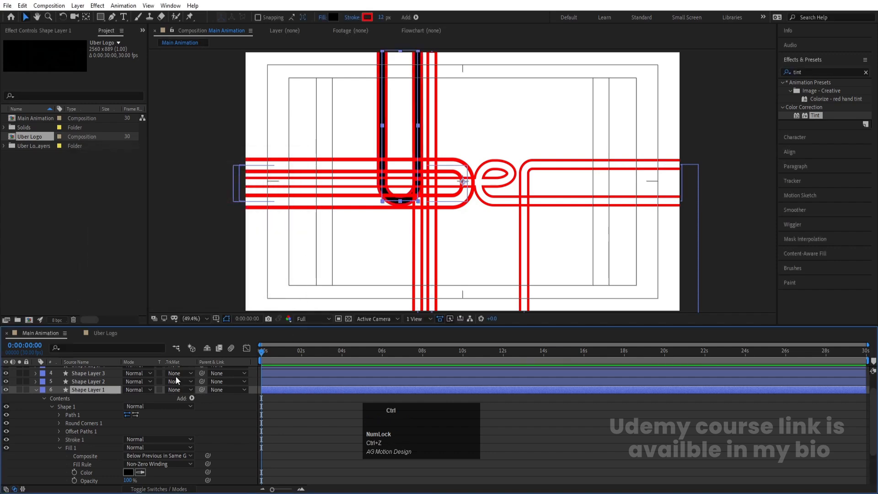
Set the Fill 1 color of Shape Layer 1 to dark gray and its stroke color to black.
left_click(128, 472)
left_click_drag(102, 259, 64, 255)
key("Return")
left_click(368, 18)
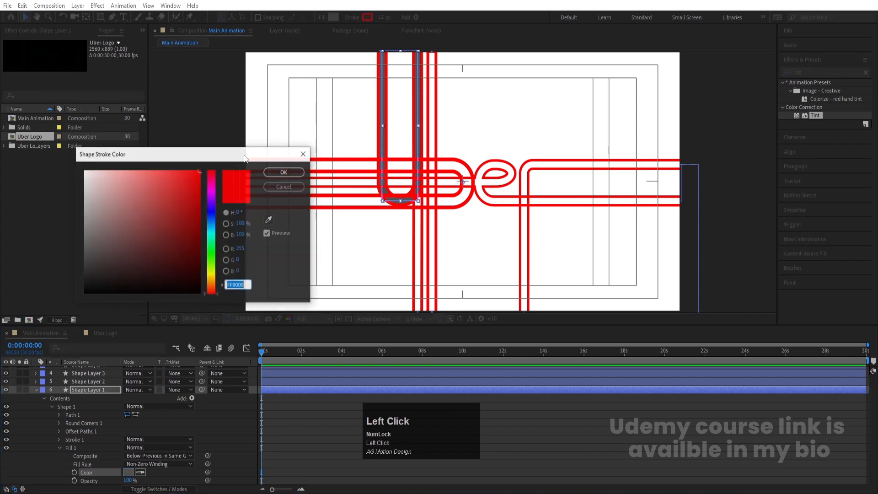
left_click(80, 295)
key("Return")
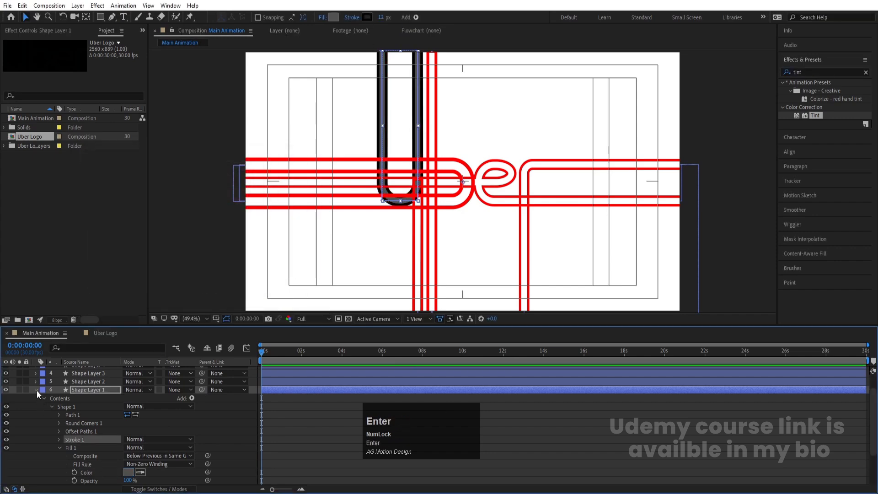
Collapse Shape Layer 1 and give Shape Layers 2 to 6 a 525252 fill sampled from the U shape's gray fill.
left_click(37, 391)
left_click(86, 403)
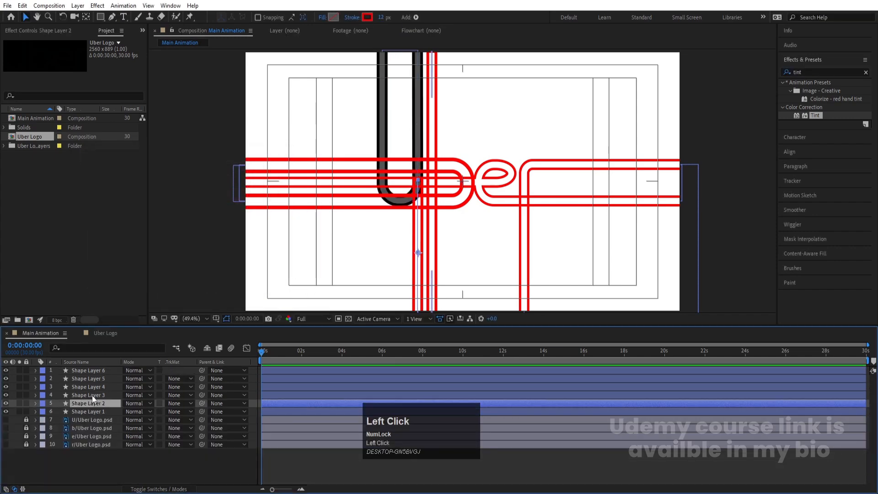
left_click(85, 370, "shift")
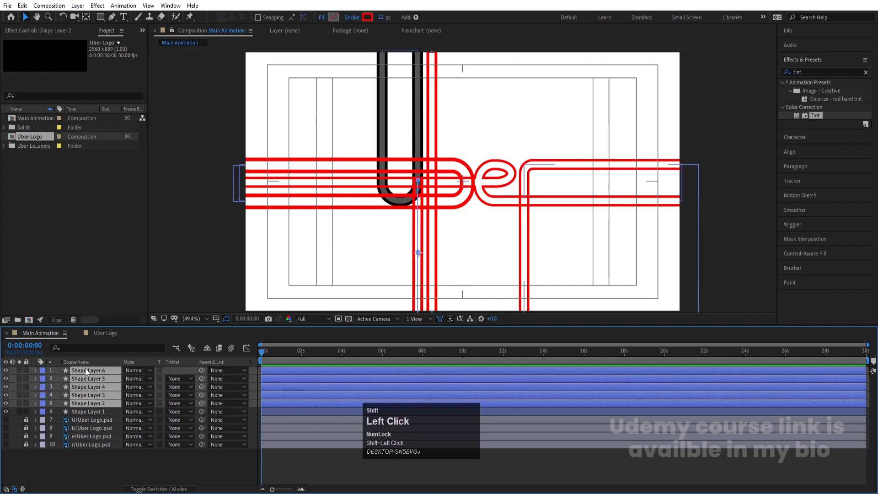
left_click(334, 17)
left_click(271, 219)
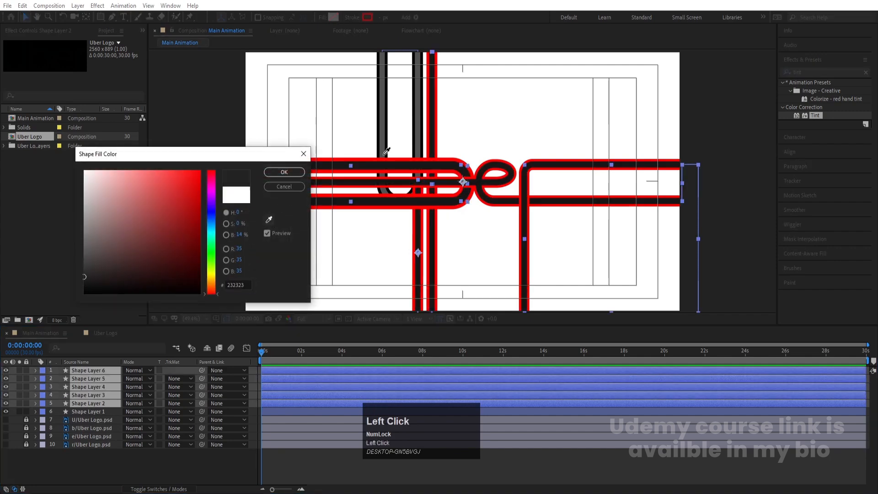
key("Return")
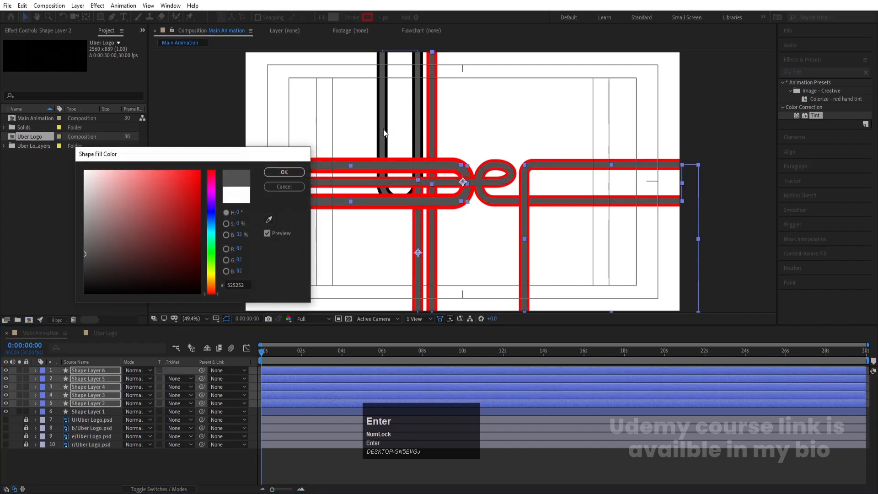
Set the stroke color of Shape Layers 2 to 6 to black, 000000, and deselect the layers.
left_click(367, 17)
left_click_drag(156, 238, 137, 292)
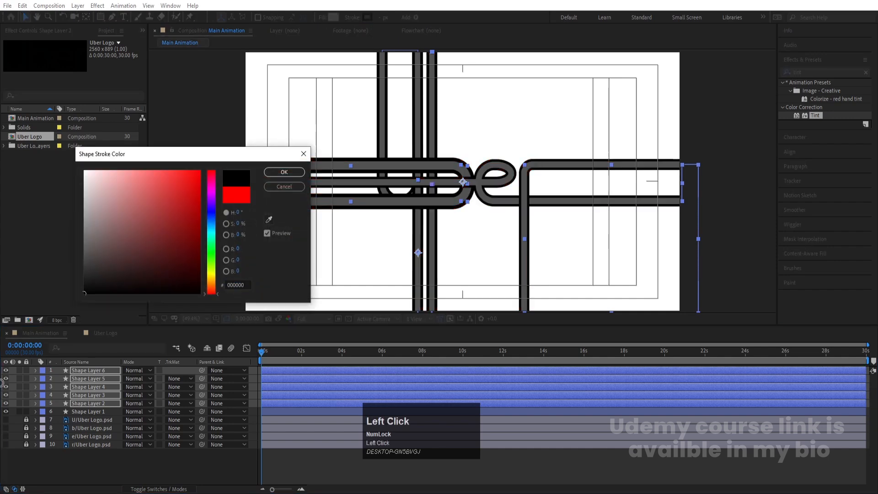
key("Return")
left_click(584, 215)
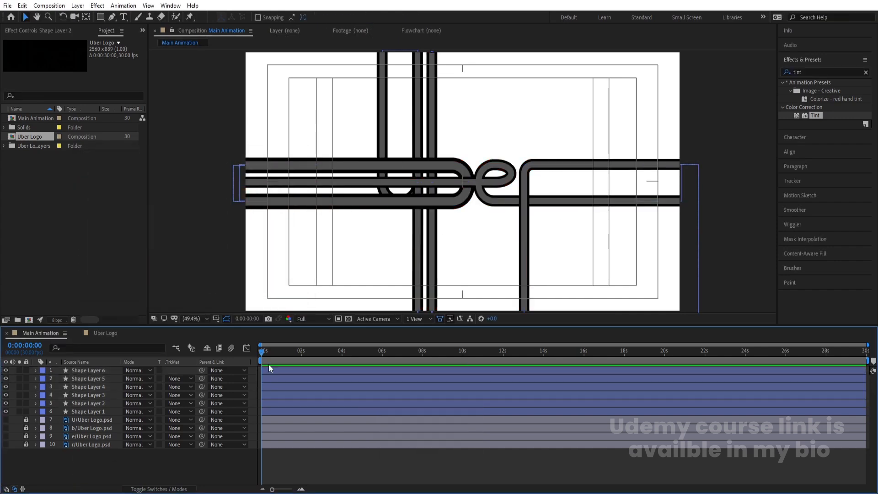
Hide Shape Layers 2 to 6, and expand Shape Layer 1 with its Fill 1 properties collapsed.
left_click_drag(6, 403, 5, 366)
left_click(94, 411)
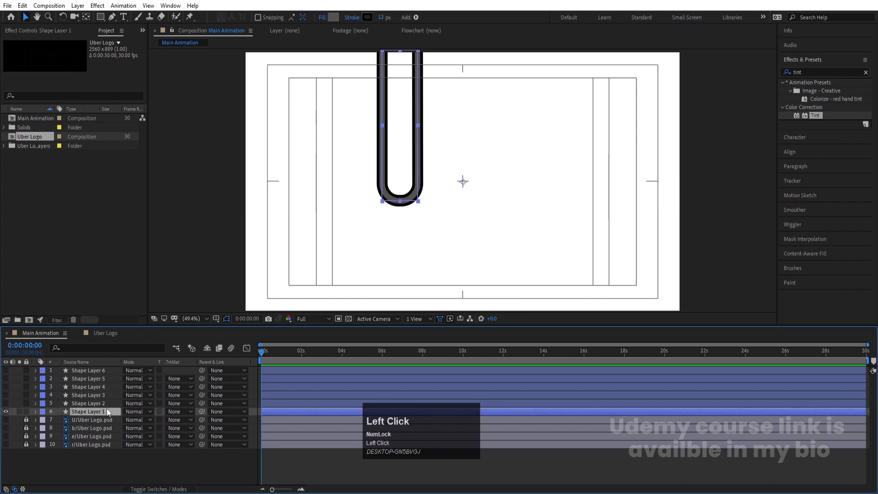
left_click(36, 411)
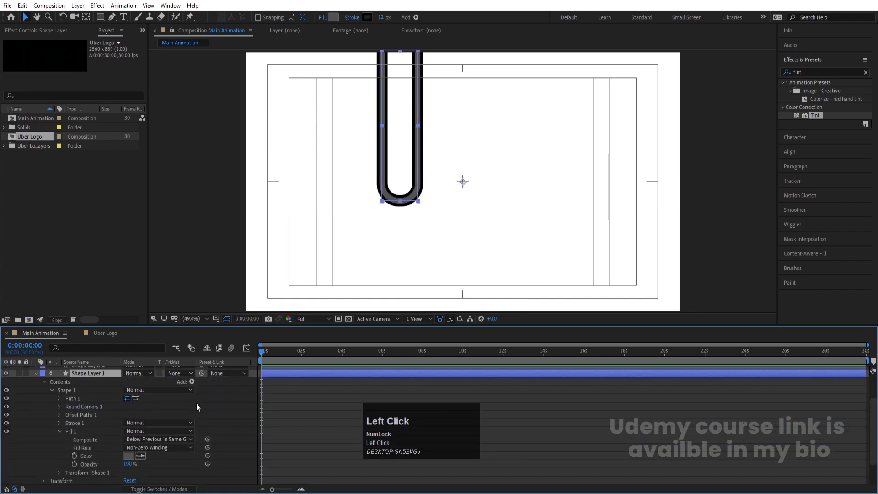
left_click(55, 430)
left_click(58, 431)
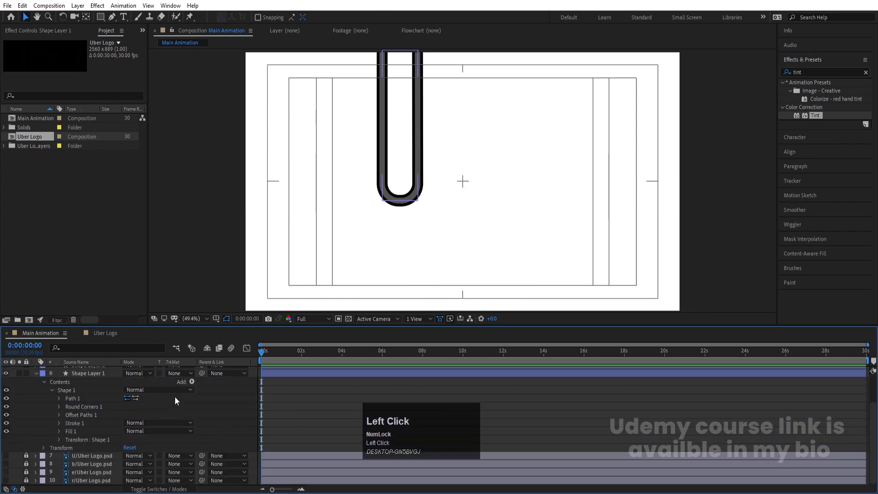
Add Trim Paths to the contents of Shape Layer 1 and set its End to 54%.
left_click(191, 382)
left_click(238, 327)
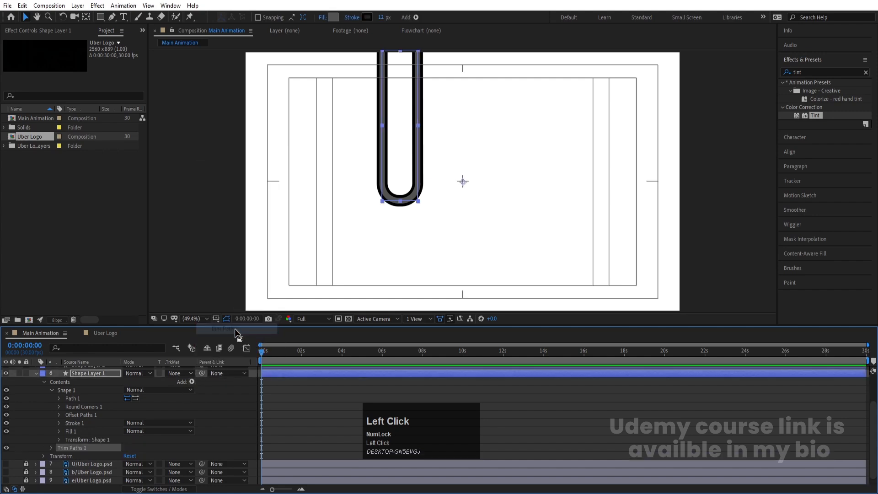
left_click(51, 447)
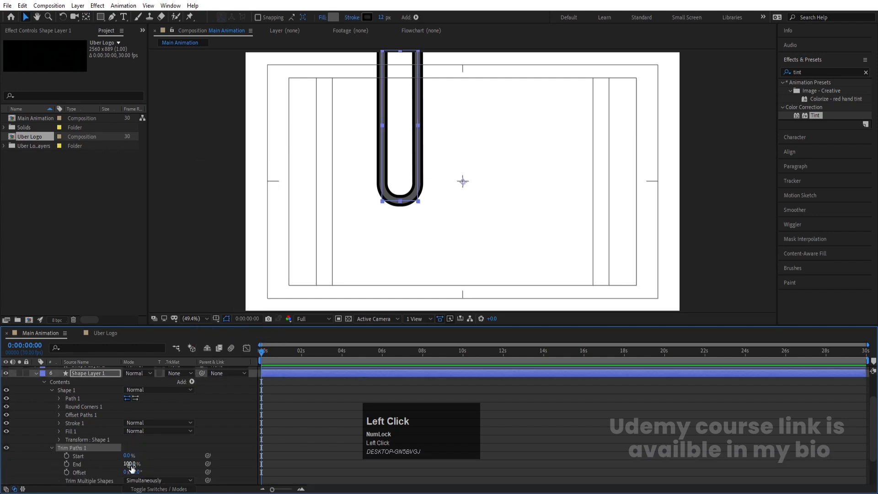
left_click_drag(128, 464, 109, 466)
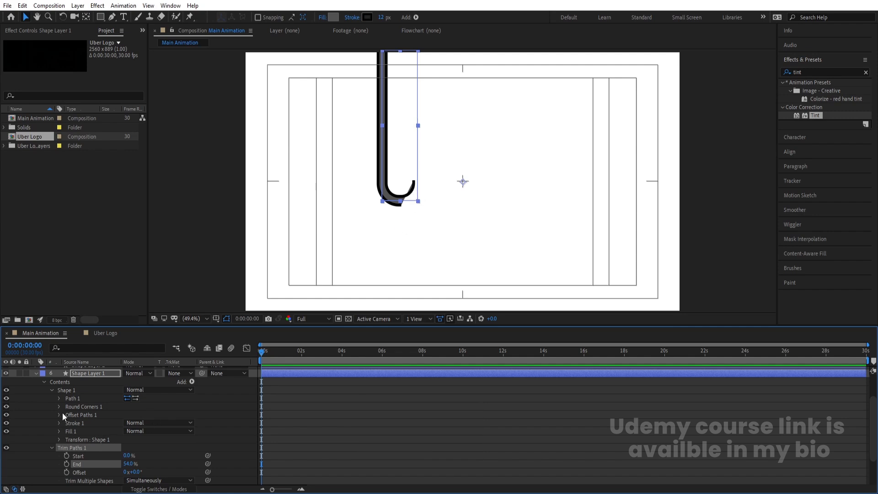
Move Trim Paths 1 into Shape 1 directly below Path 1, and test its End at 72%.
left_click(50, 389)
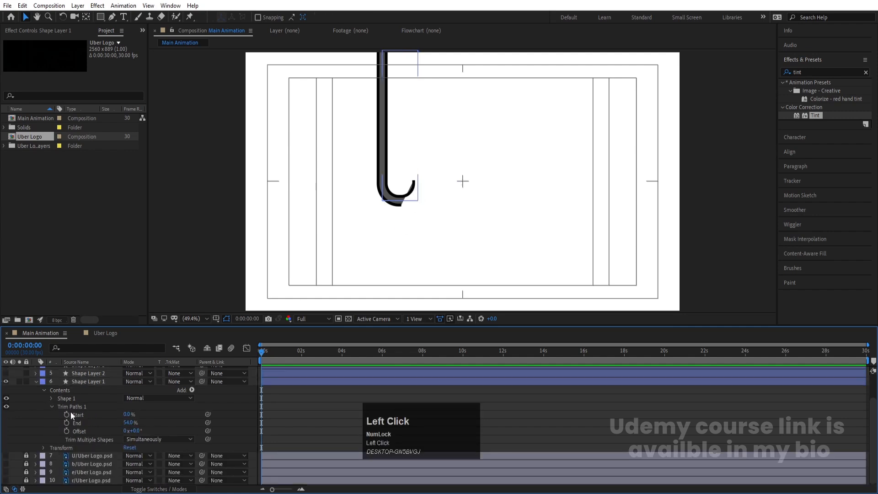
left_click(51, 398)
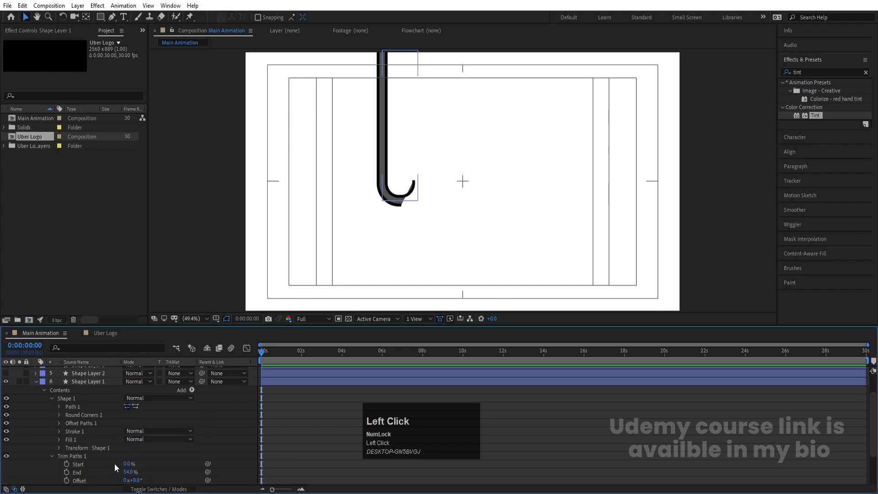
left_click_drag(76, 455, 81, 412)
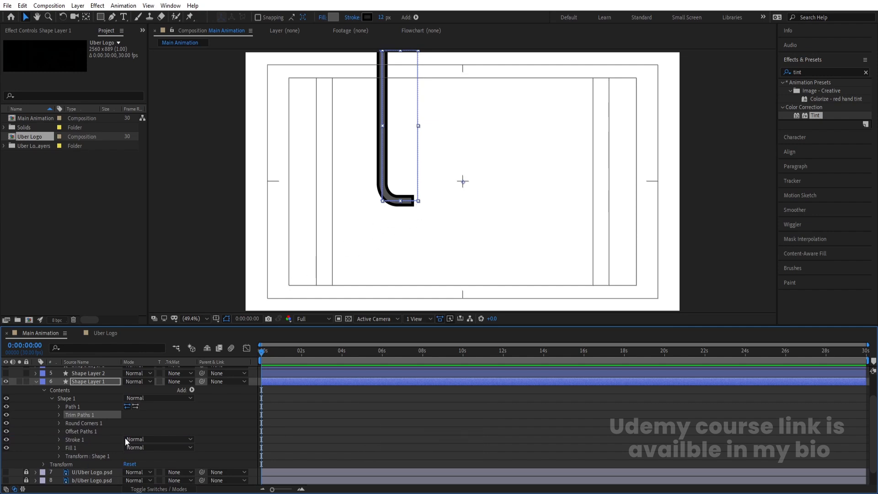
left_click(58, 415)
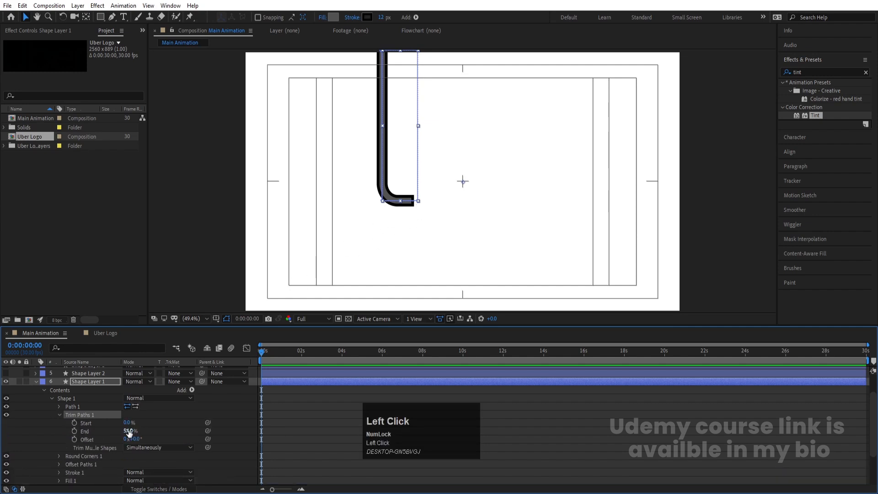
mouse_move(135, 431)
left_mouse_down()
mouse_move(122, 434)
mouse_move(153, 430)
mouse_move(138, 429)
left_mouse_up()
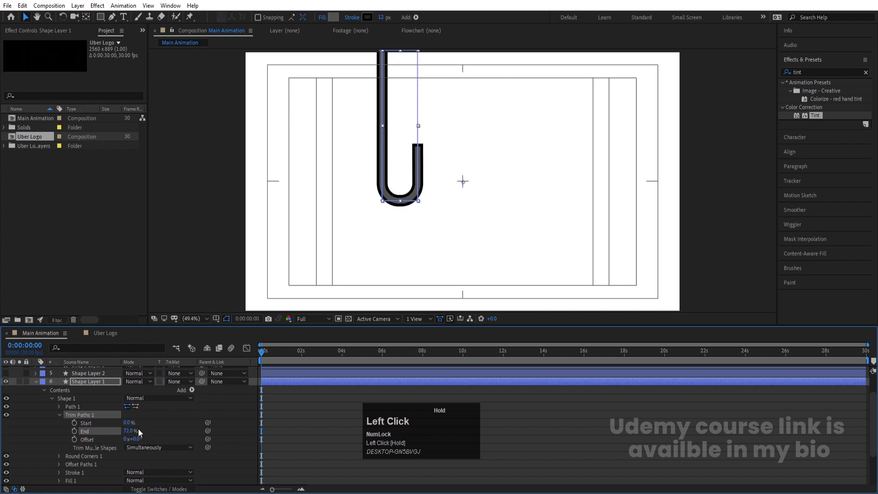
Place Trim Paths 1 between Round Corners 1 and Offset Paths 1 in Shape 1, and test its End at 52%.
left_click(59, 415)
mouse_move(81, 413)
left_mouse_down()
mouse_move(86, 428)
mouse_move(119, 438)
left_mouse_up()
left_click(60, 423)
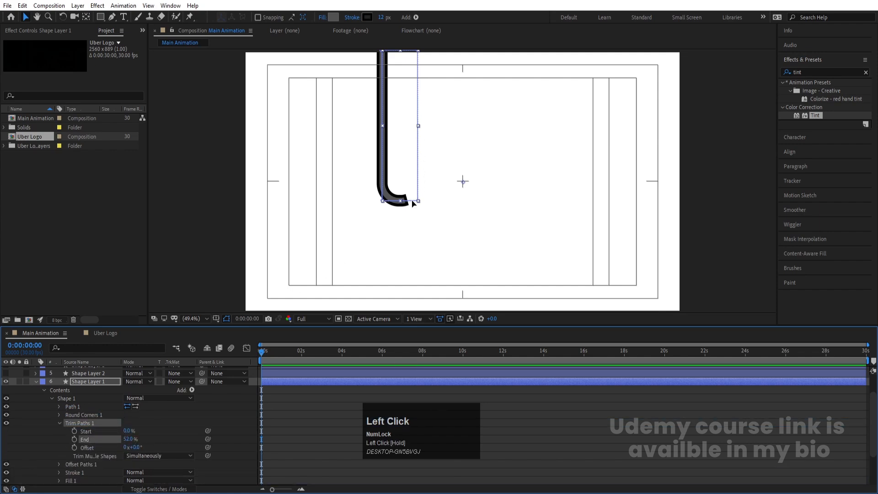
left_click(60, 423)
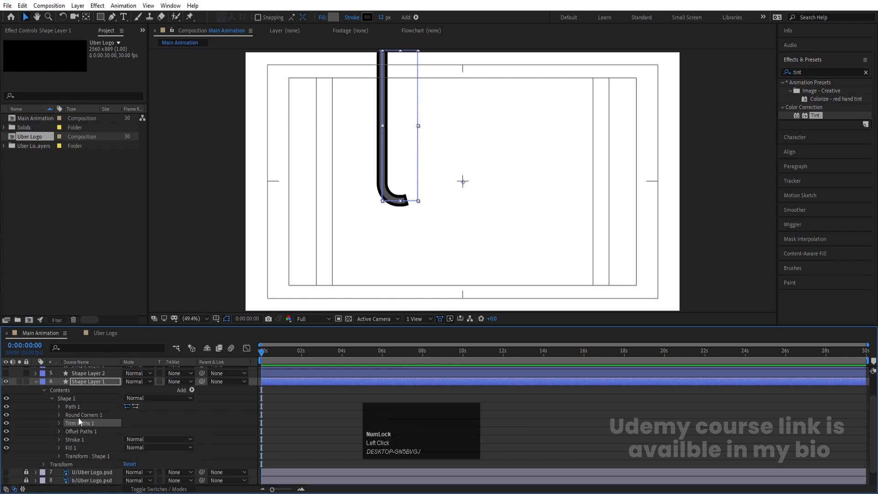
left_click(69, 398)
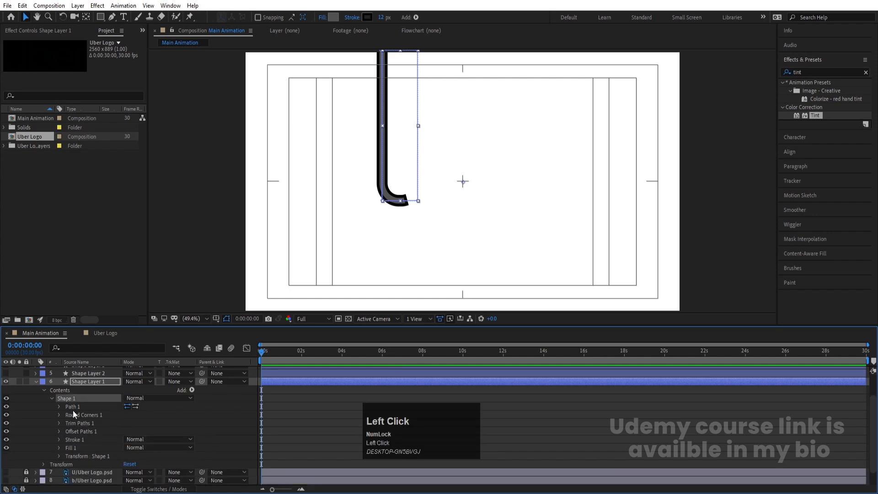
left_click(73, 406)
left_click(75, 414)
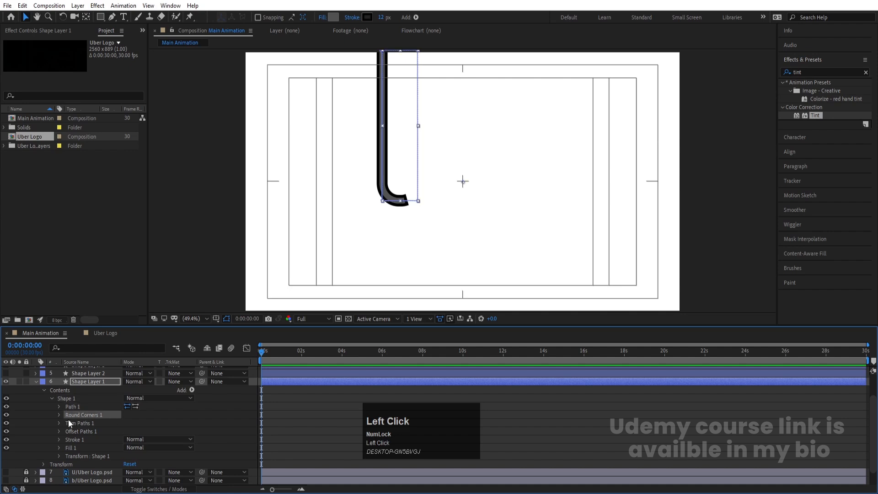
Set the End of Trim Paths 1 to 0% and keyframe it at 0:00:00:00.
left_click(60, 422)
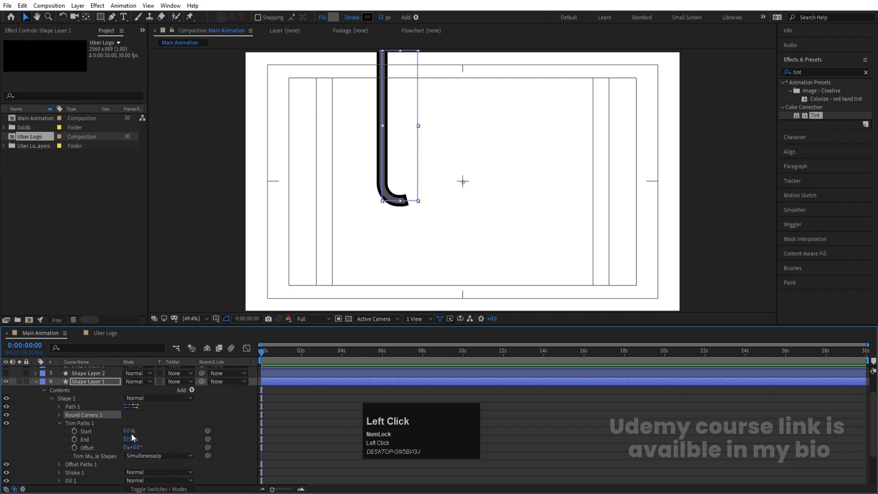
left_click_drag(128, 439, 91, 438)
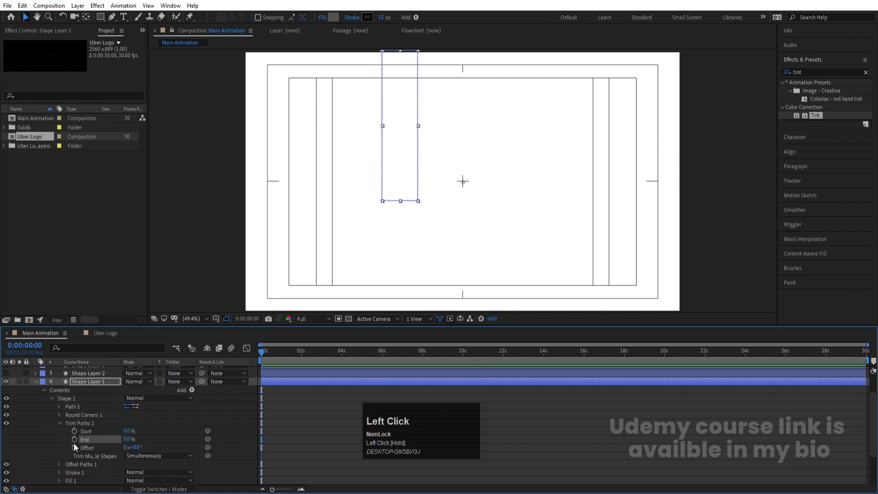
left_click(74, 439)
Keyframe the Trim Paths End at 100% at 0:00:02:00 and apply Easy Ease to both End keyframes.
key("equal")
key("equal")
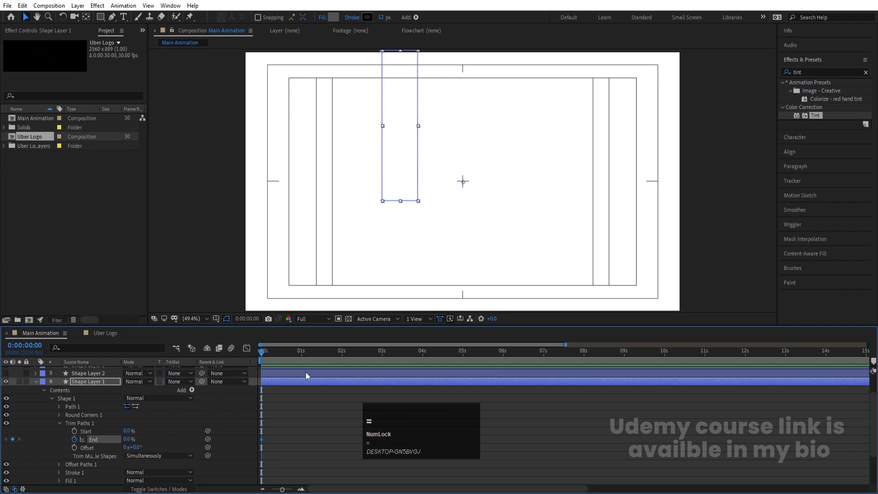
left_click(369, 353)
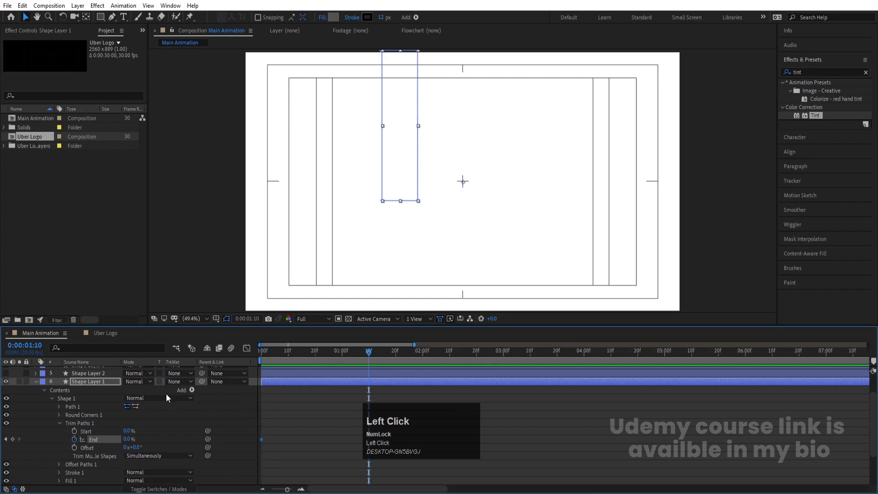
left_click(421, 353)
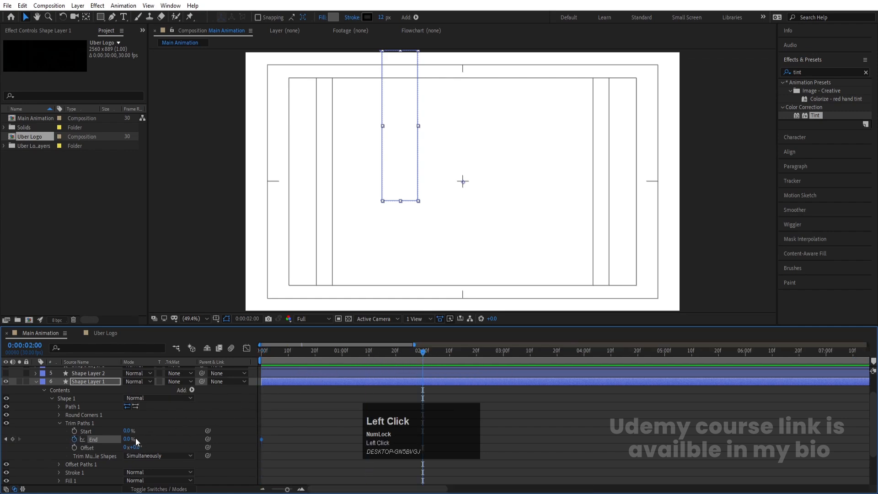
mouse_move(132, 438)
left_mouse_down()
mouse_move(121, 438)
mouse_move(340, 427)
left_mouse_up()
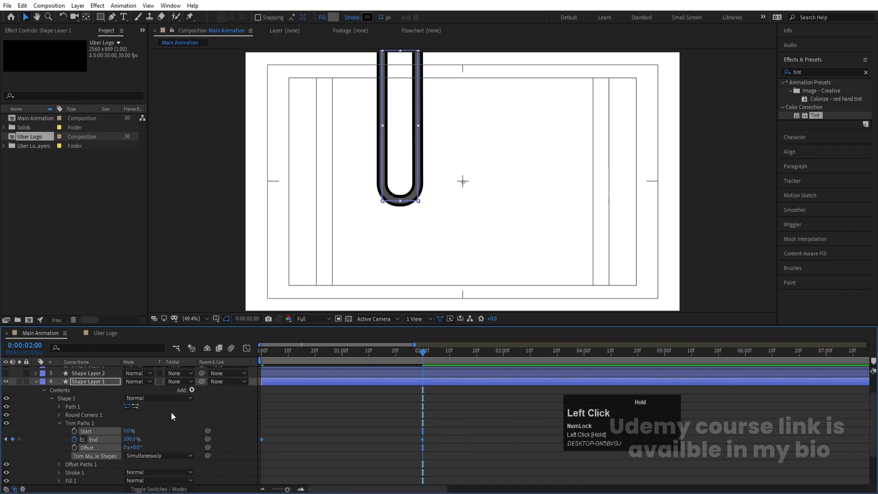
key("F9")
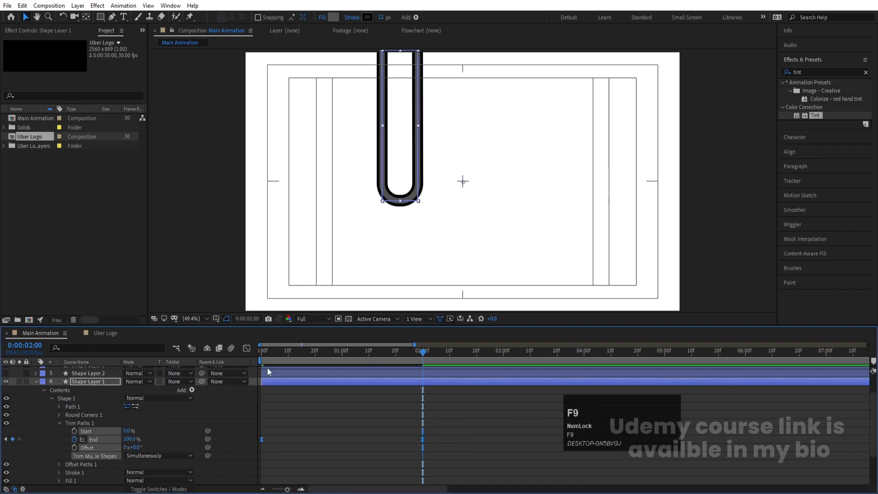
Return to 0:00:00:00 and add a keyframe for the Start of Trim Paths 1 at 0%.
left_click_drag(272, 358, 189, 368)
left_click(301, 416)
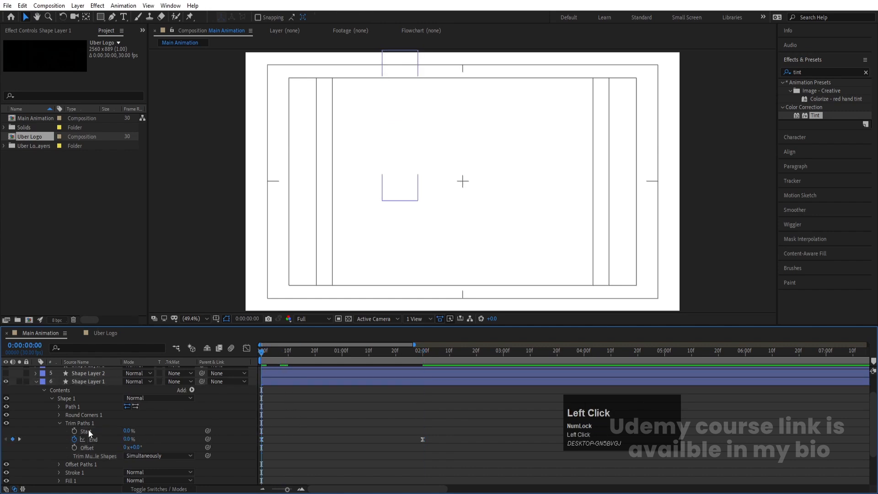
left_click(74, 430)
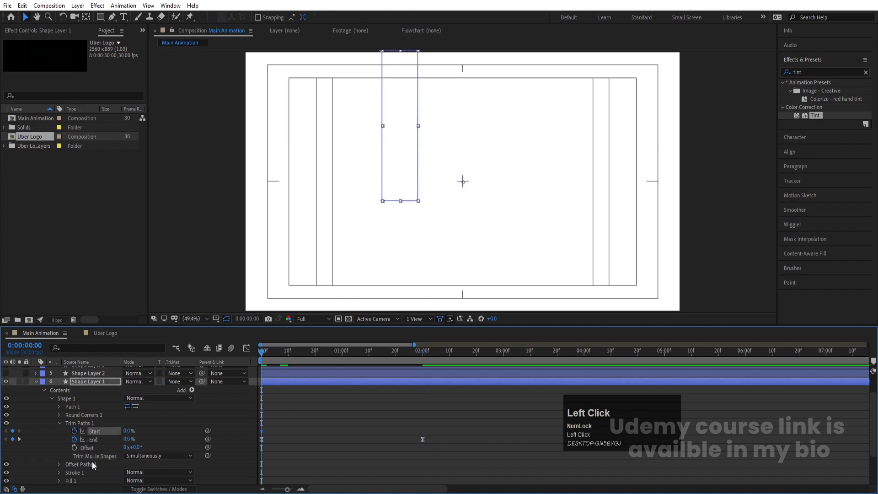
Keyframe the Trim Paths Start at 100% at 0:00:02:00 and apply Easy Ease to the Start keyframes.
left_click(421, 350)
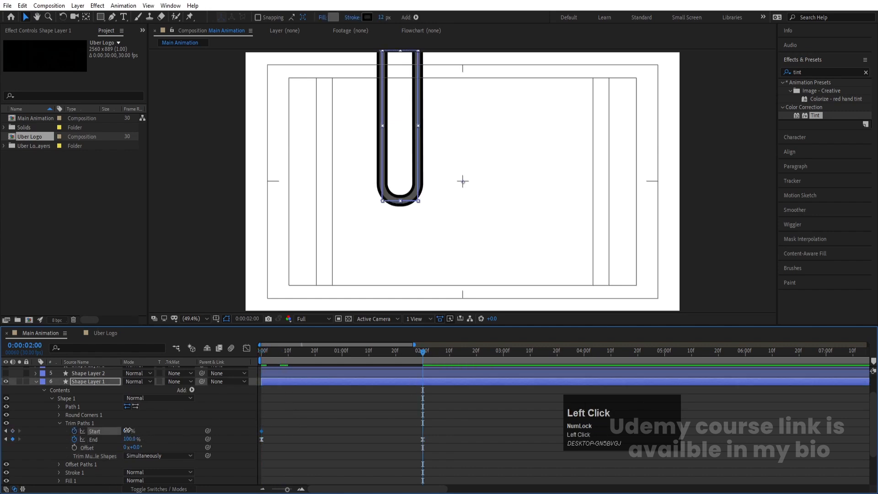
mouse_move(127, 430)
left_mouse_down()
mouse_move(412, 410)
mouse_move(188, 409)
left_mouse_up()
key("F9")
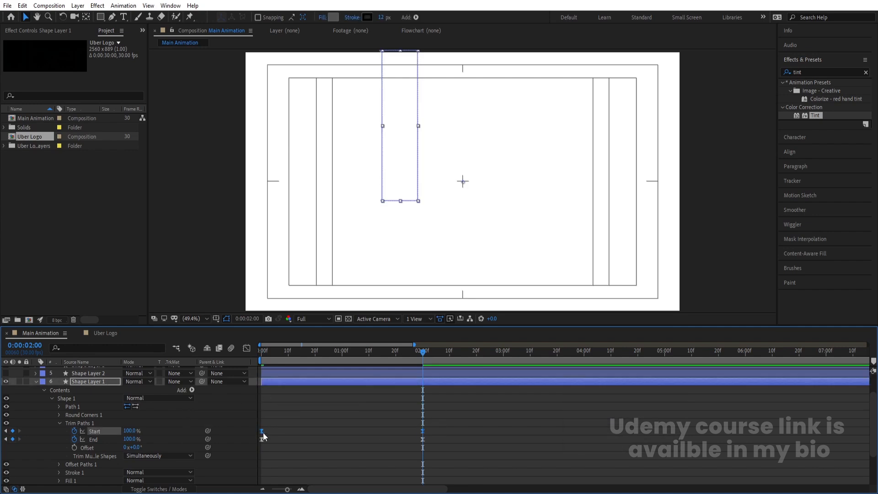
Delay both Start keyframes so the first sits at 0:00:00:20, and preview the animation from the beginning.
left_click(316, 349)
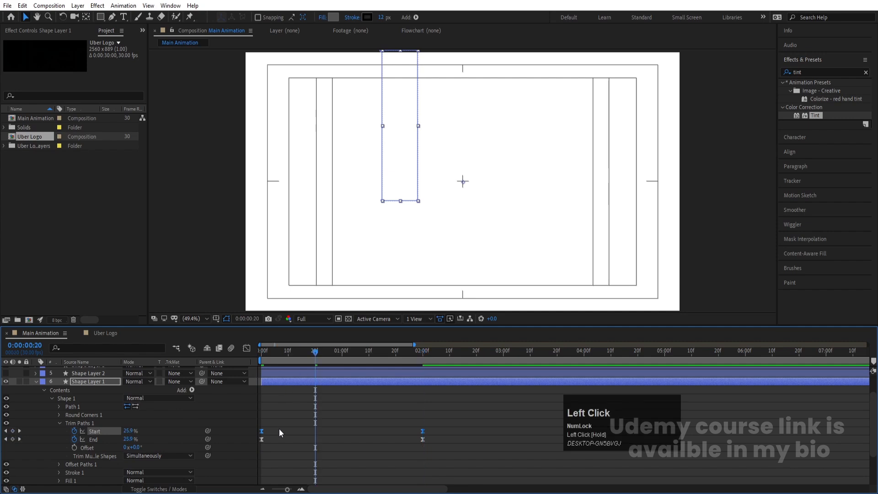
left_click_drag(263, 432, 316, 431)
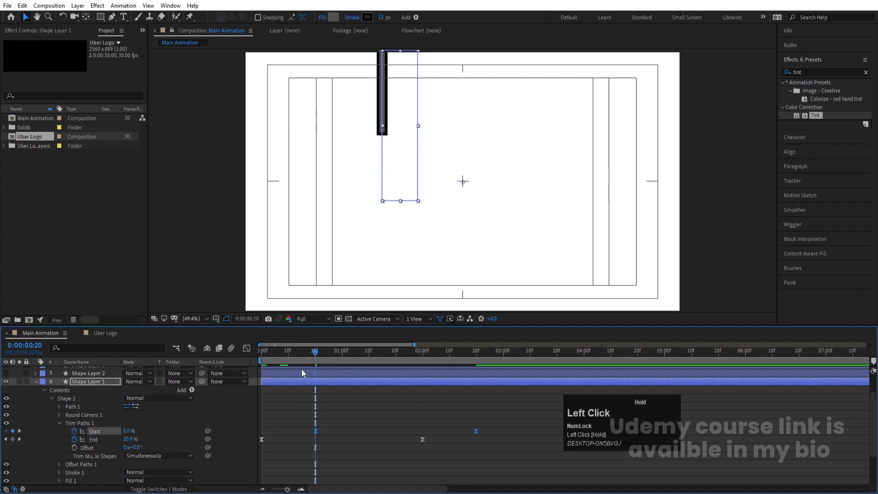
left_click(261, 350)
key("space")
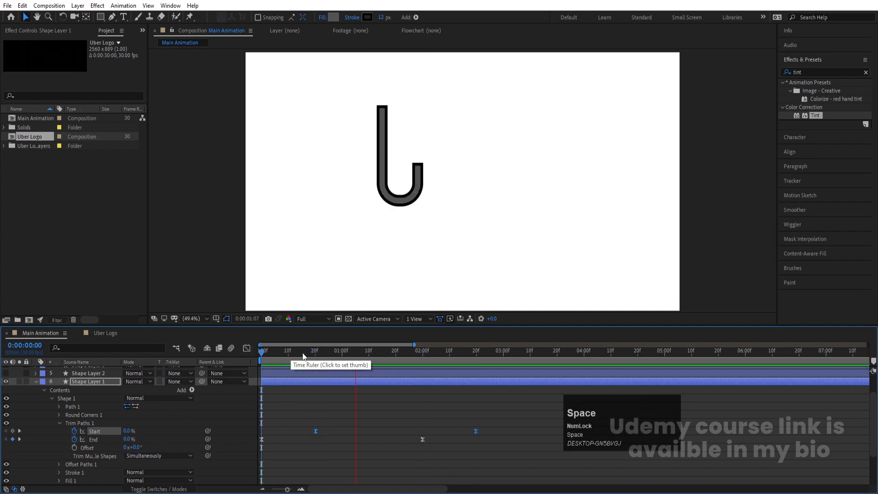
key("space")
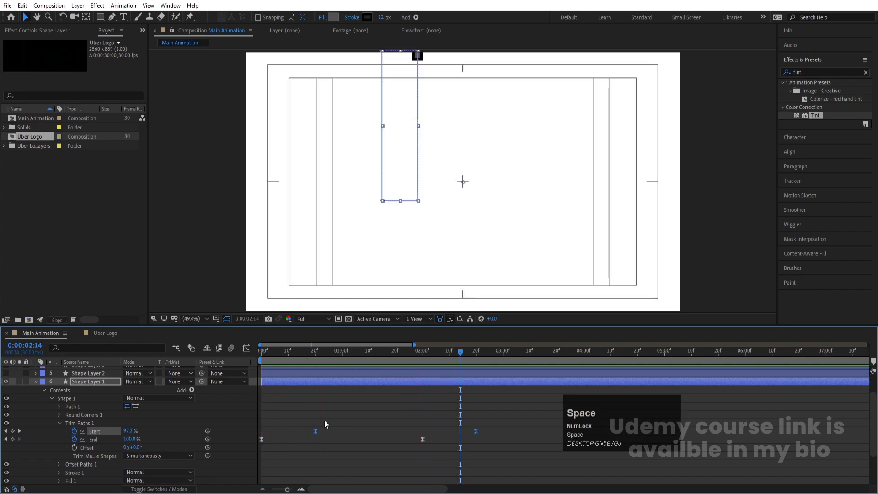
Shift both Start keyframes so the first sits at 0:00:01:00, and play the animation from the beginning.
left_click(341, 355)
left_click_drag(316, 430, 342, 437)
left_click(263, 355)
key("space")
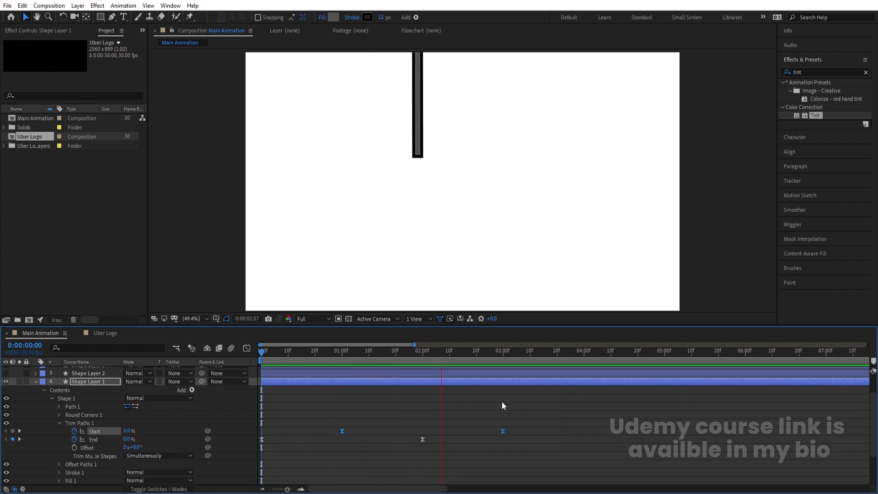
Increase the easing influence of all Start and End keyframes in the speed graph for steeper mid-motion peaks, and preview the result.
left_click(475, 438)
left_click_drag(476, 438, 229, 470)
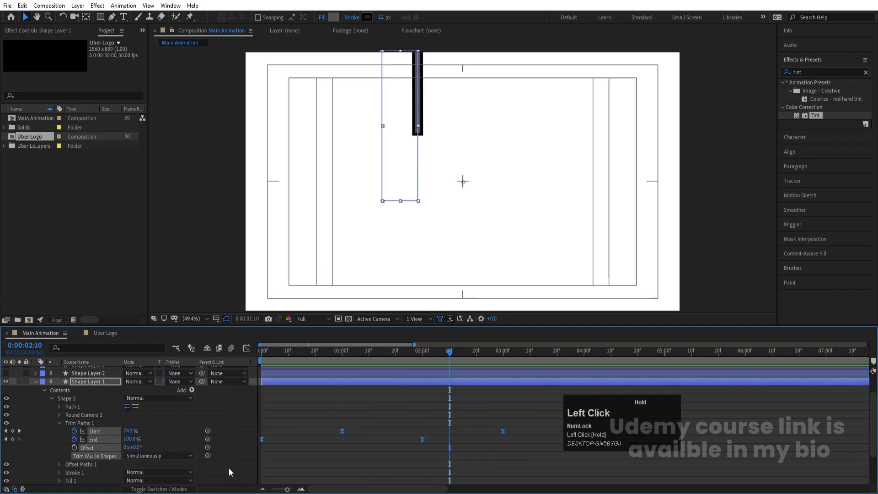
left_click(246, 348)
right_click(529, 414)
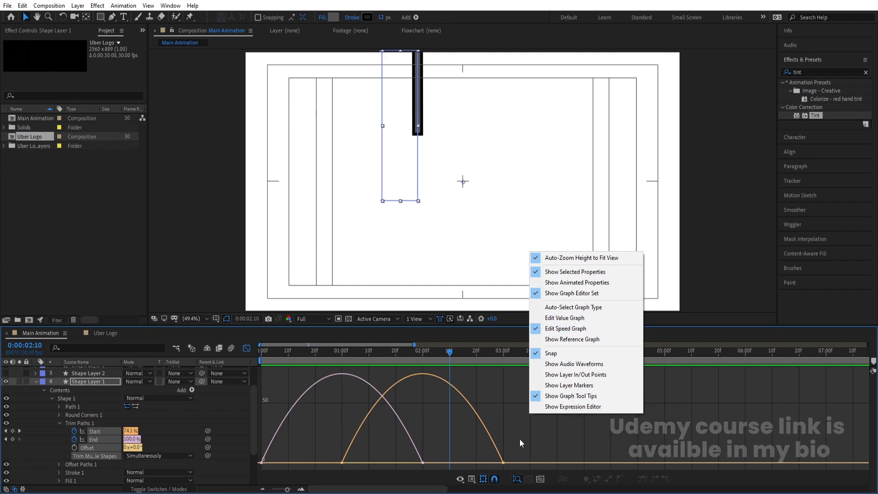
left_click_drag(522, 438, 256, 471)
left_click_drag(476, 459, 310, 462)
left_click(262, 351)
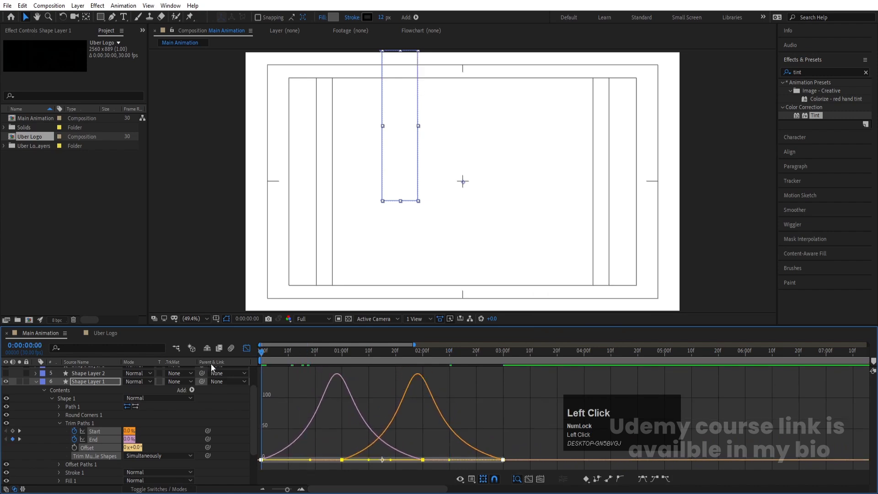
key("space")
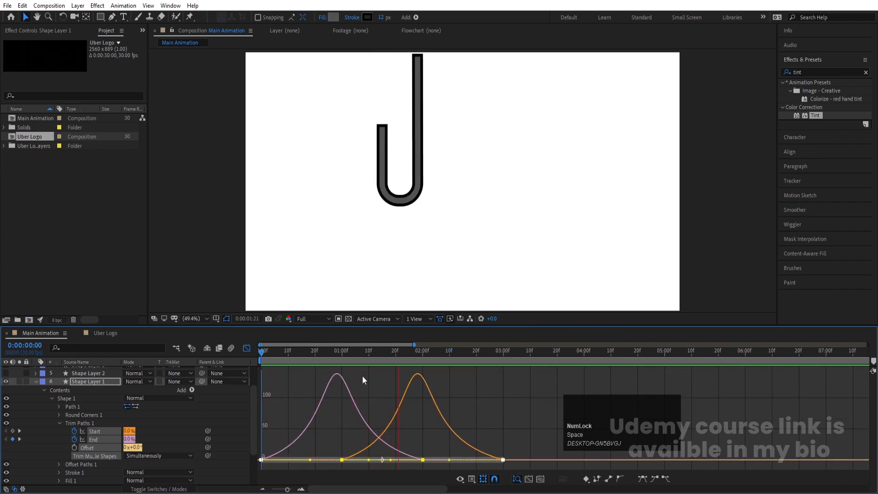
key("space")
left_click(247, 348)
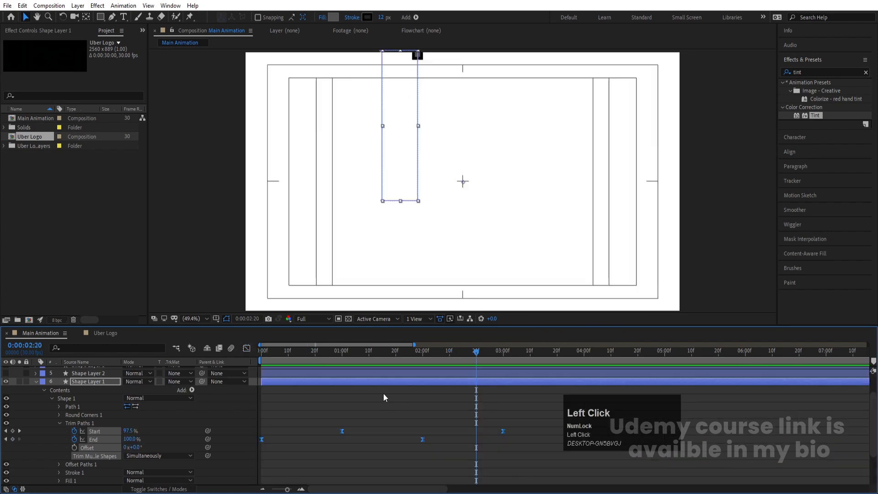
Compress the timing of all Start and End keyframes proportionally so the last one falls at about 0:00:02:00, and preview it.
left_click(263, 352)
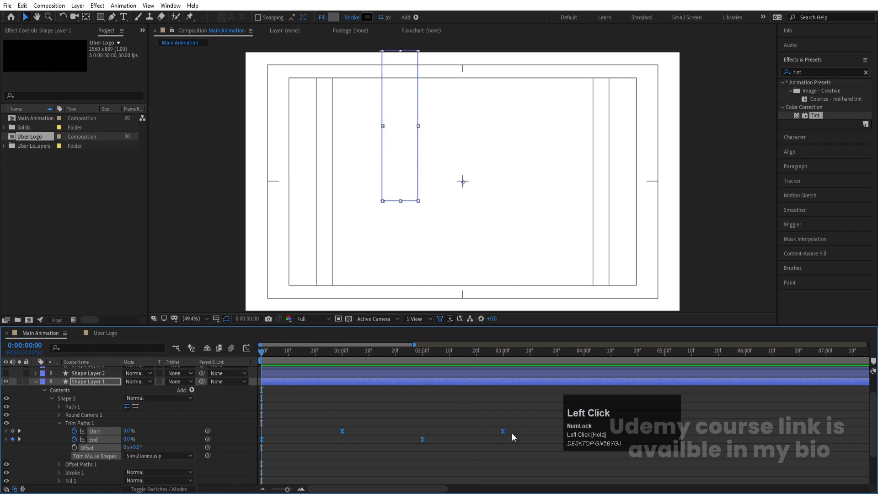
left_click_drag(515, 424, 260, 473)
left_click_drag(503, 430, 419, 429)
key("space")
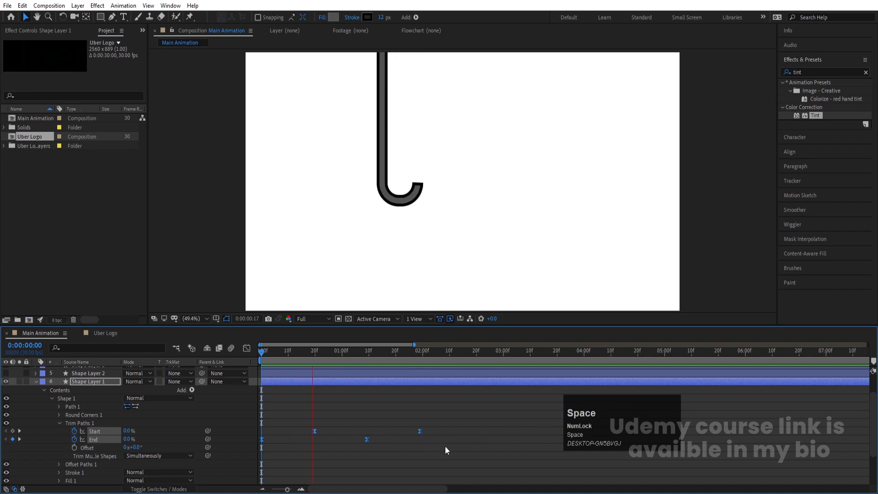
left_click(300, 382)
left_click(272, 350)
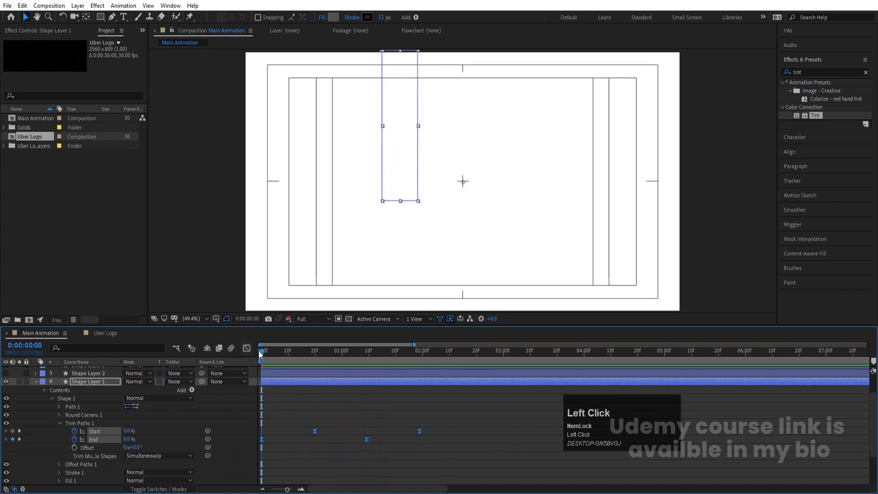
key("space")
key("space")
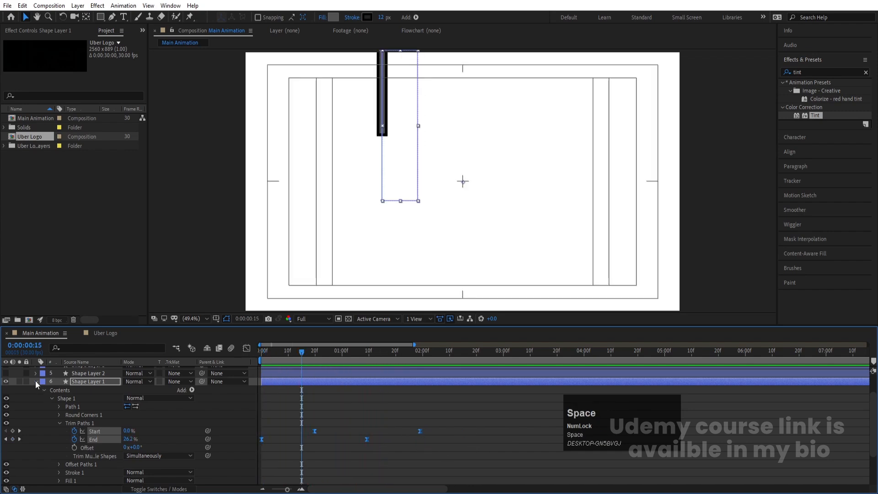
Show all six shape layers, change their fill color to white, and briefly play the result.
left_click(36, 381)
left_click_drag(7, 406, 7, 369)
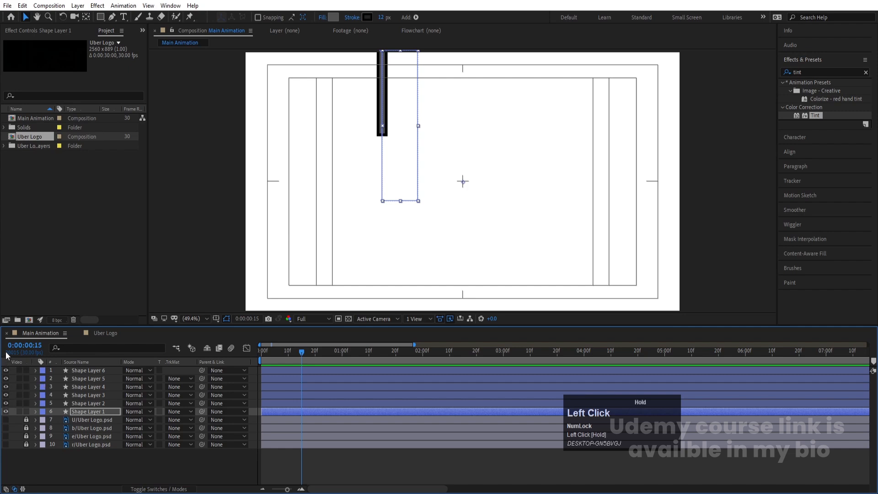
left_click(82, 404)
left_click(84, 365)
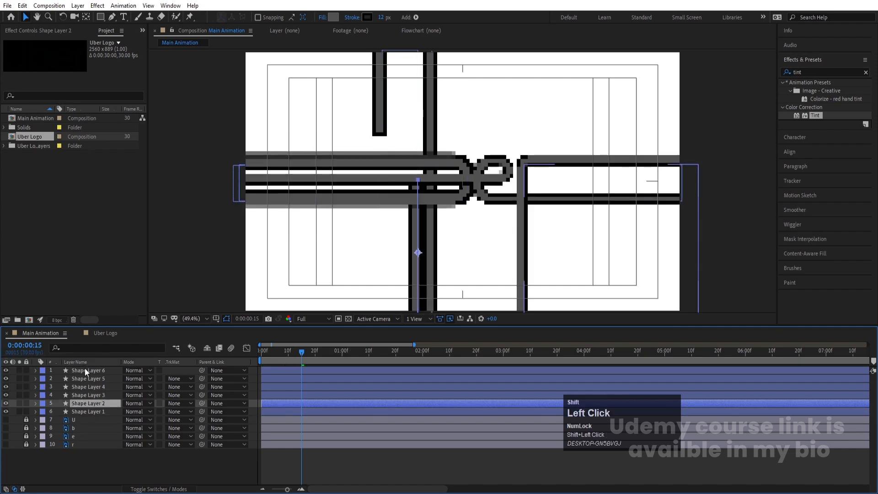
left_click(85, 369, "shift")
left_click(92, 411, "shift")
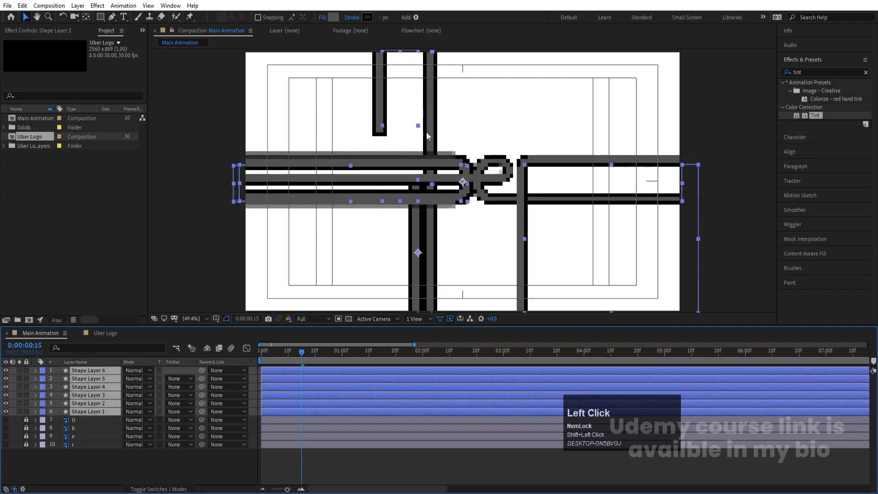
left_click(334, 18)
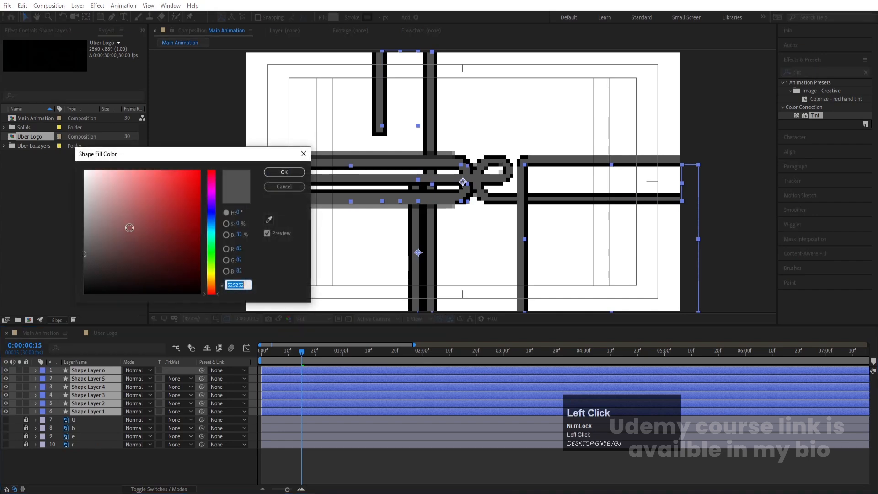
key("Return")
key("space")
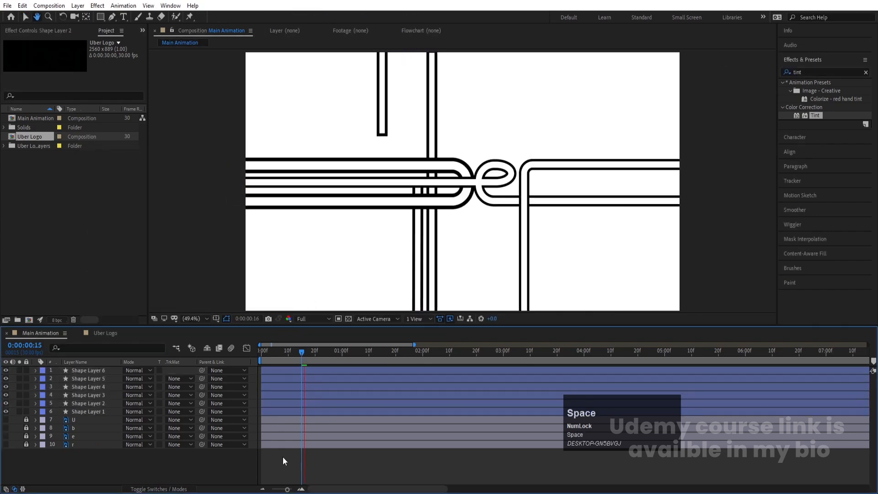
key("space")
Hide Shape Layers 2 to 6 and preview the Shape Layer 1 line animation from the first frame.
left_click(283, 351)
left_click(263, 352)
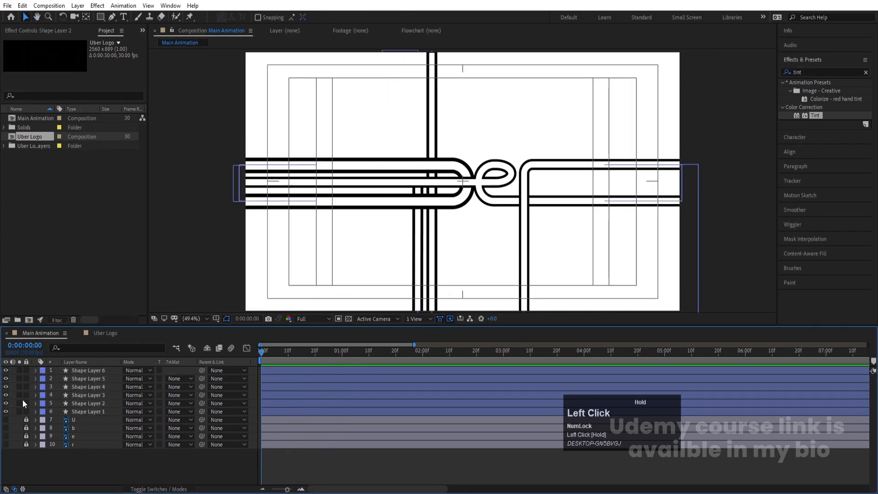
left_click_drag(6, 403, 6, 370)
key("space")
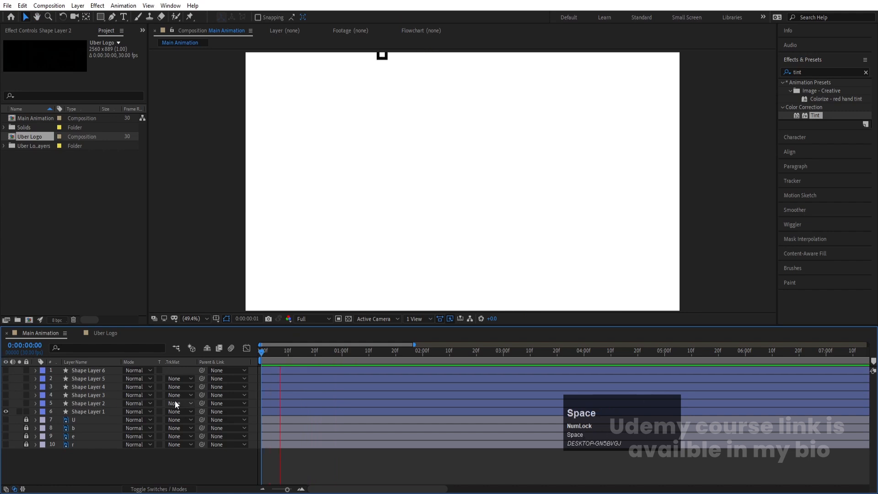
key("space")
key("equal")
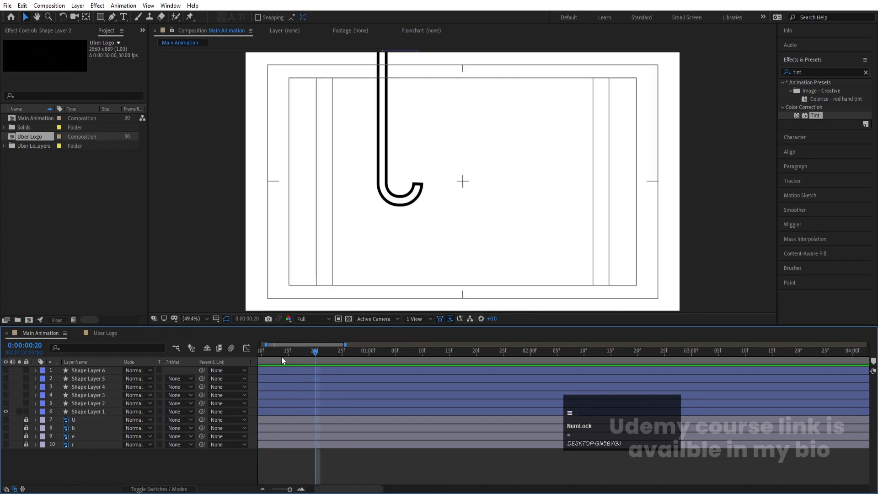
left_click_drag(281, 353, 171, 353)
key("space")
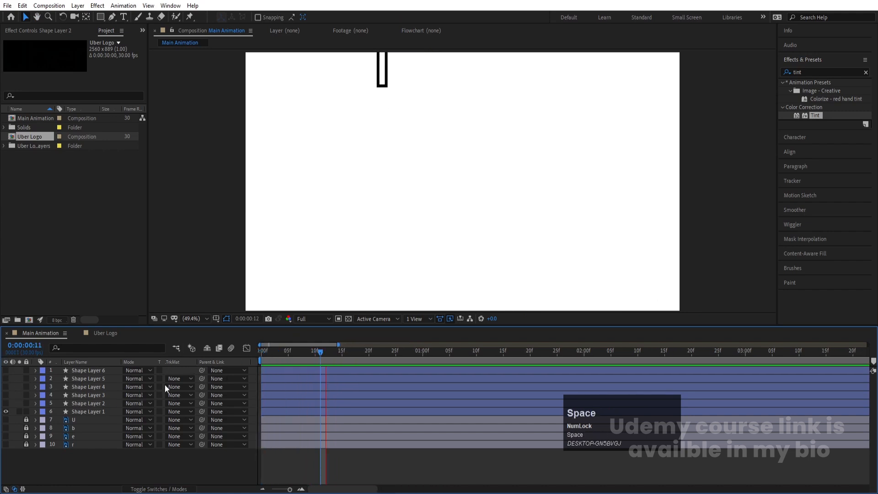
Show Shape Layers 2 and 3 to check their overlap with Shape Layer 1 during playback, and hide Shape Layers 2 to 6 again.
left_click(5, 404)
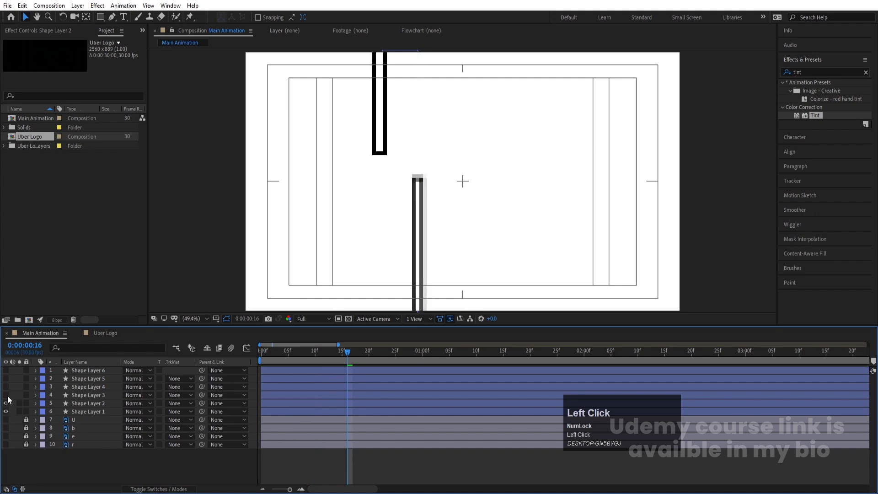
left_click(6, 395)
key("space")
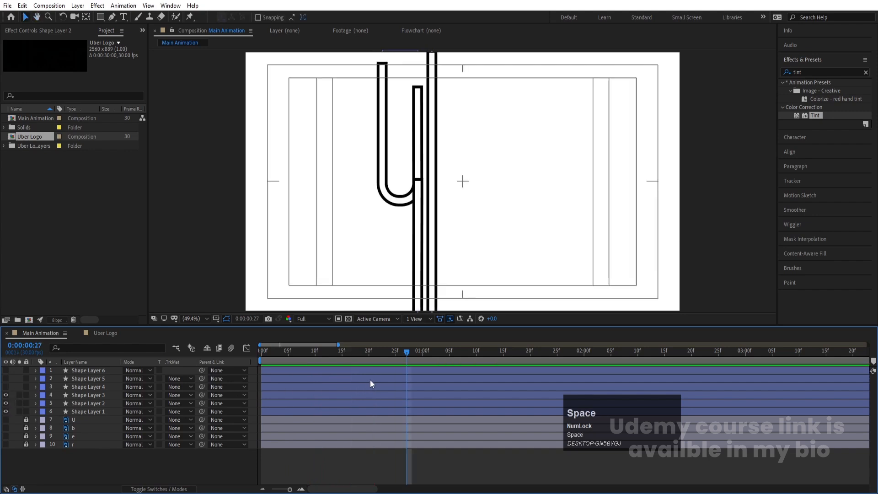
key("space")
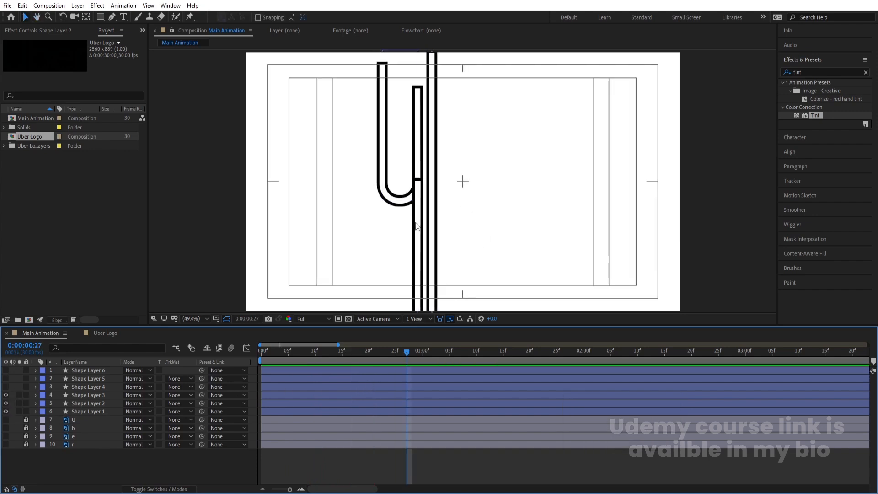
left_click_drag(272, 355, 81, 362)
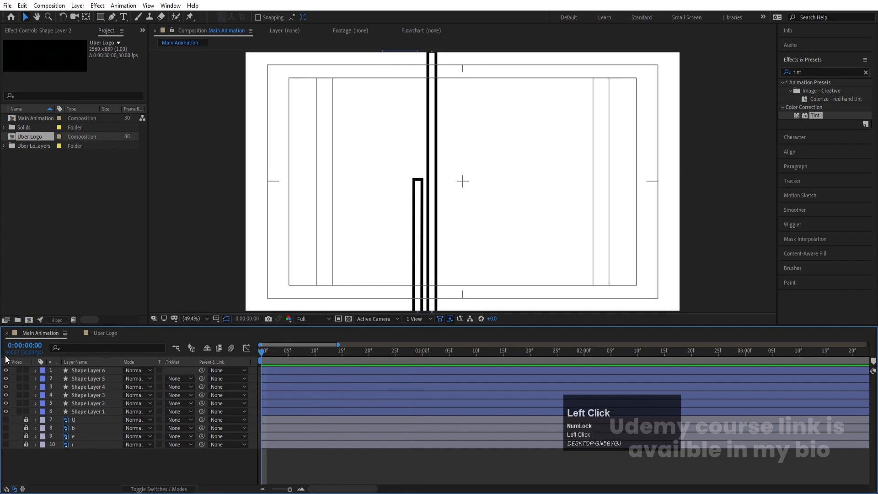
mouse_move(6, 370)
left_mouse_down()
mouse_move(3, 389)
mouse_move(6, 370)
left_mouse_up()
Copy the keyframed Trim Paths 1 from Shape 1 of Shape Layer 1 and collapse the layer.
left_click(37, 411)
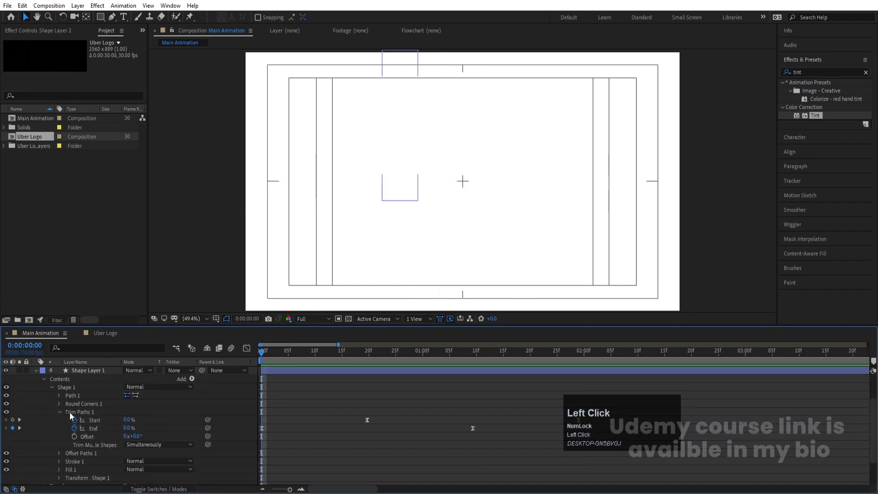
left_click(59, 410)
left_click(77, 413)
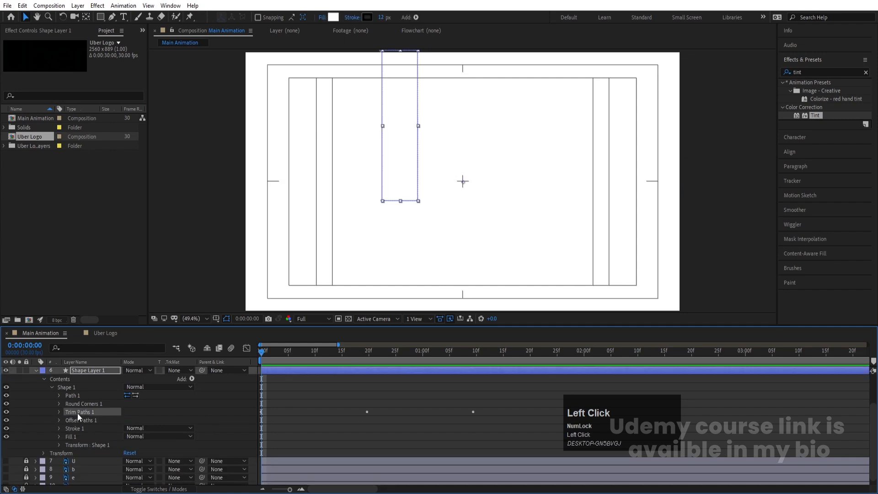
scroll(46, 406, "up", 2)
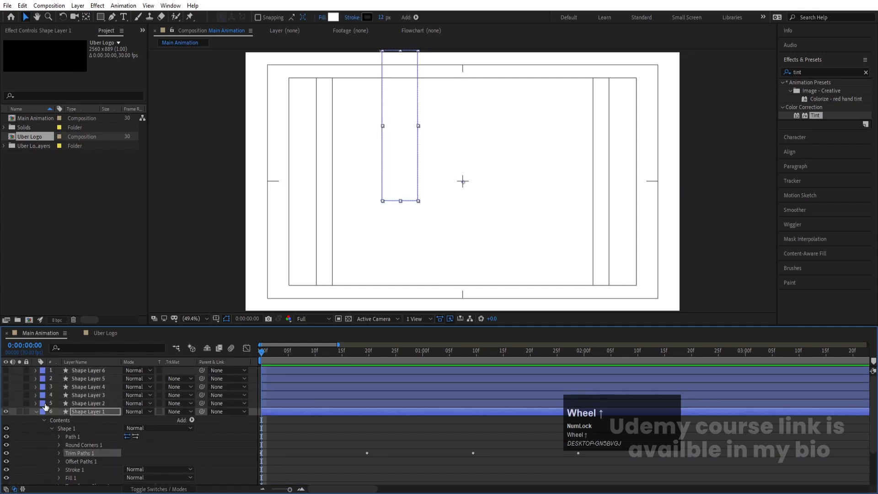
left_click(35, 410)
Show Shape Layer 2, paste the copied Trim Paths into its Shape 1, and place it between Stroke 1 and Fill 1.
left_click(6, 403)
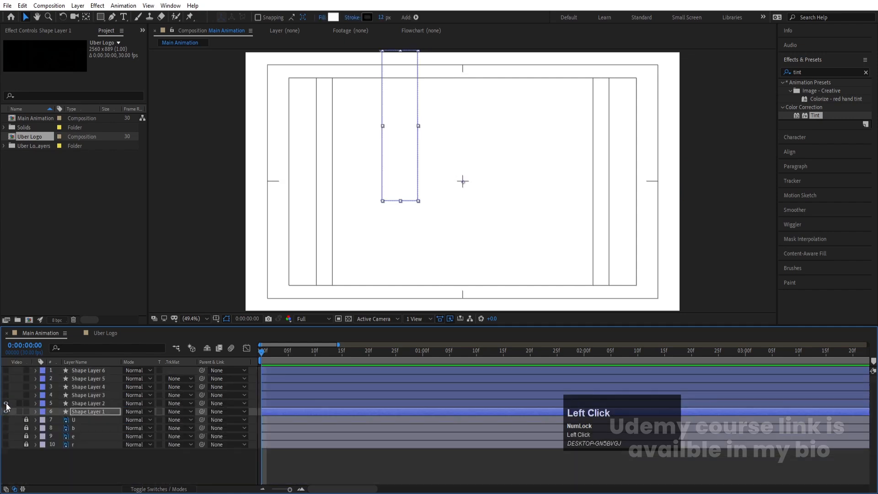
left_click(36, 403)
left_click(64, 419)
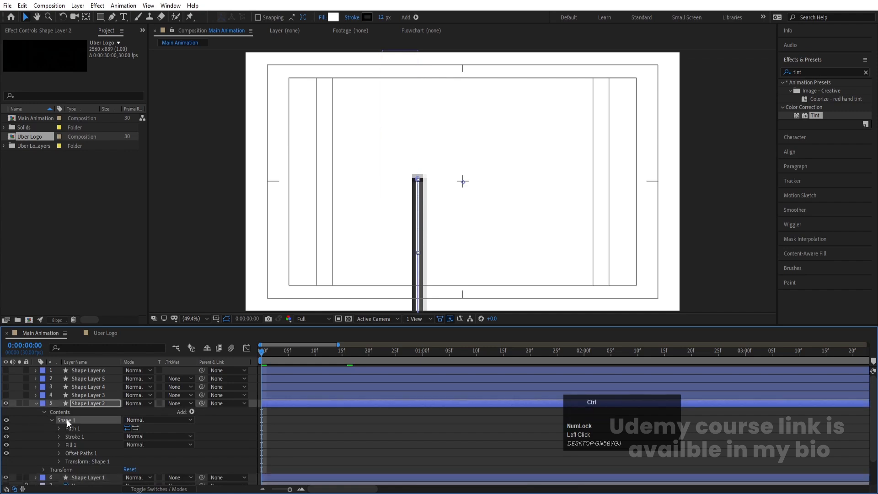
key("ctrl+v")
left_click_drag(75, 460, 73, 439)
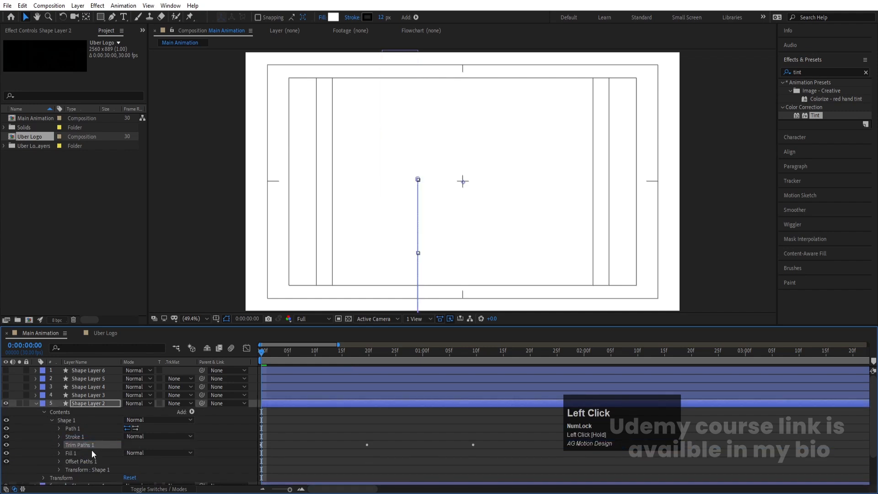
Show Shape Layer 3, paste the copied Trim Paths into its Shape 1, and place it between Stroke 1 and Fill 1.
key("space")
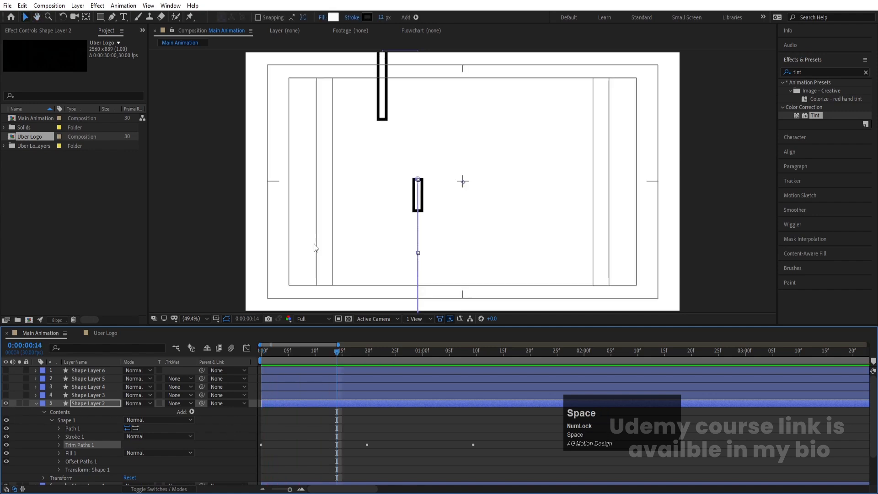
left_click(6, 394)
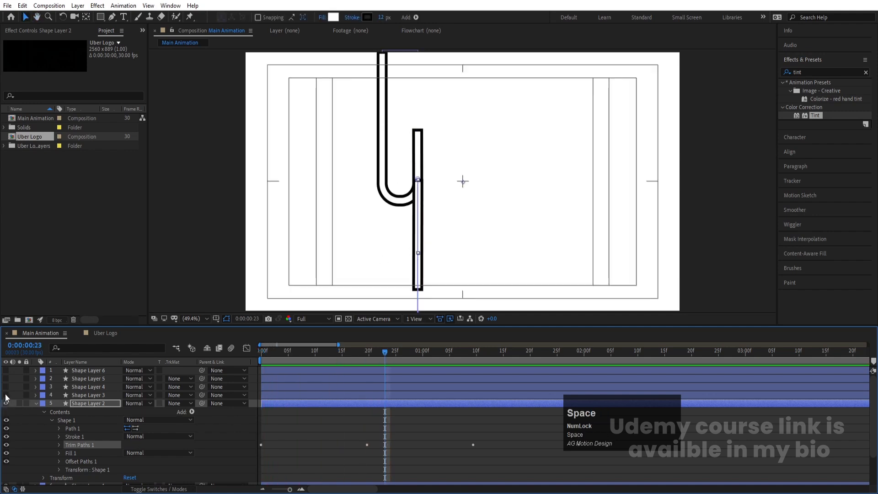
left_click(35, 395)
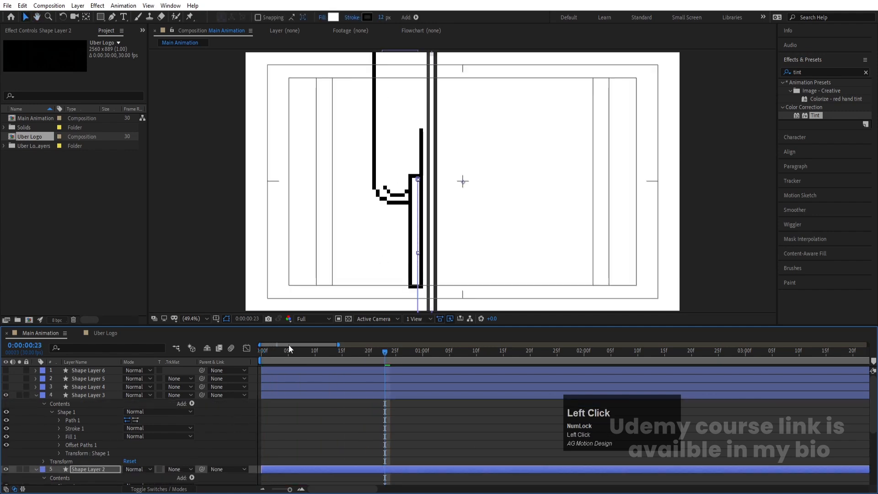
left_click(78, 413)
left_click(79, 429)
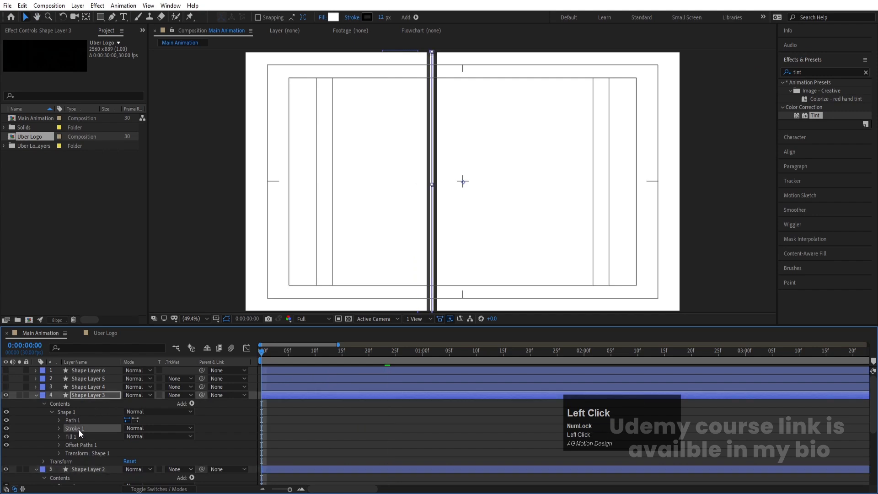
key("ctrl+v")
left_click_drag(81, 450, 77, 435)
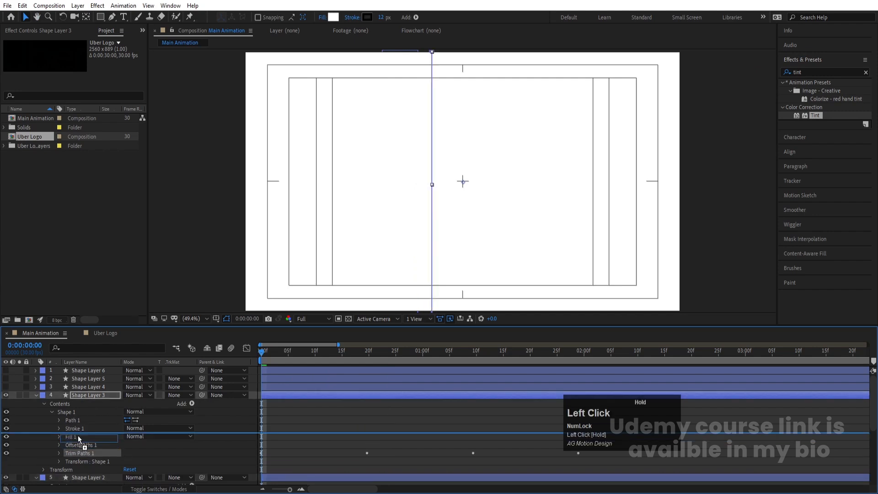
left_click(36, 394)
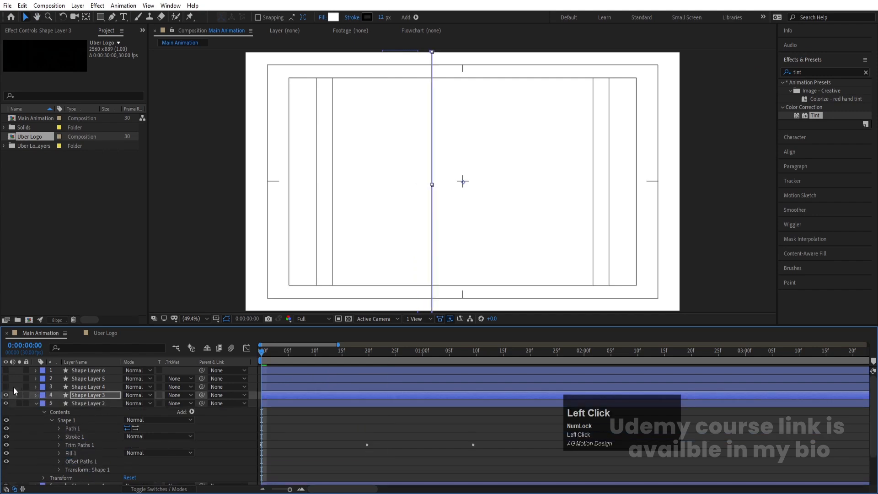
Show Shape Layer 4, paste the copied Trim Paths into its Shape 1 between Path 1 and Round Corners 1, and preview the result.
left_click(6, 387)
left_click(34, 387)
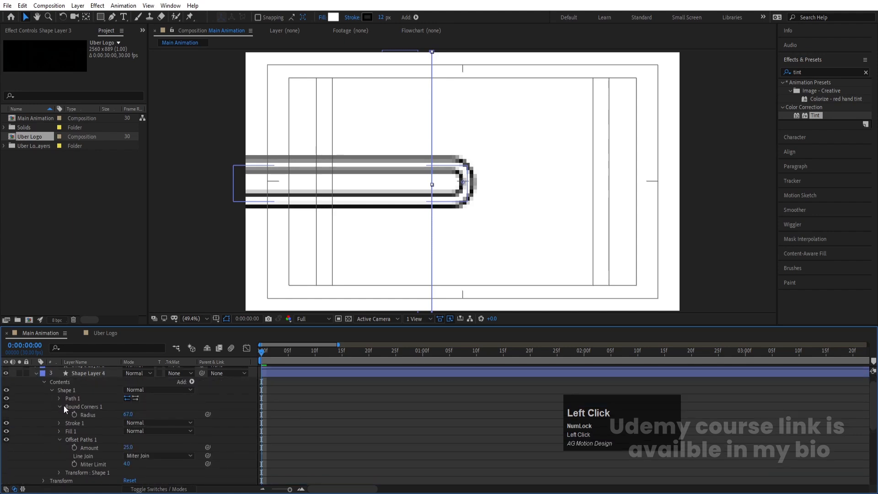
left_click(62, 406)
left_click(75, 398)
key("ctrl+v")
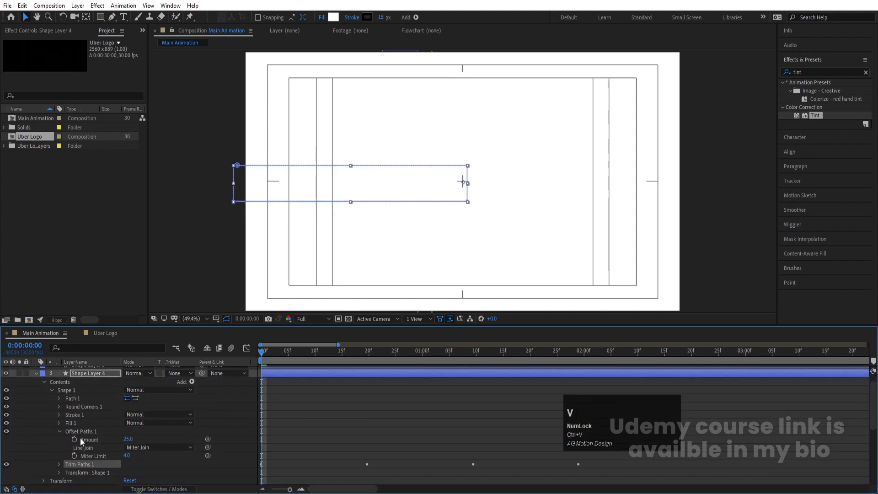
left_click_drag(83, 464, 87, 405)
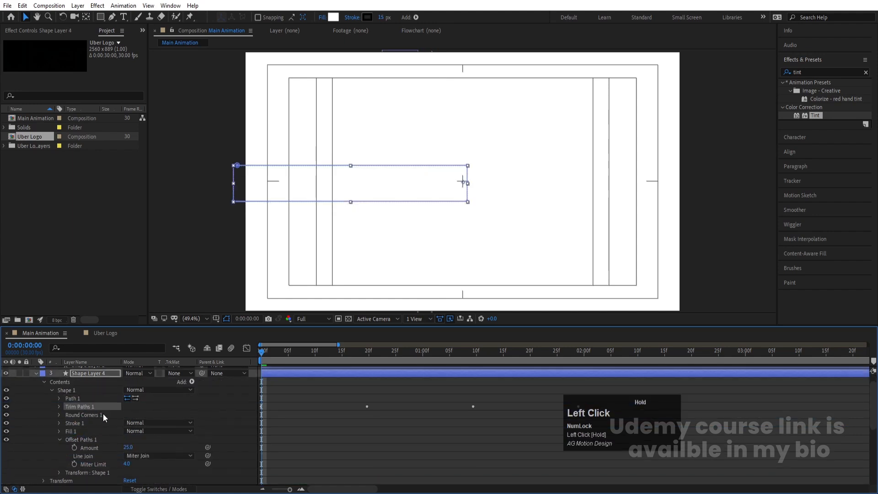
key("space")
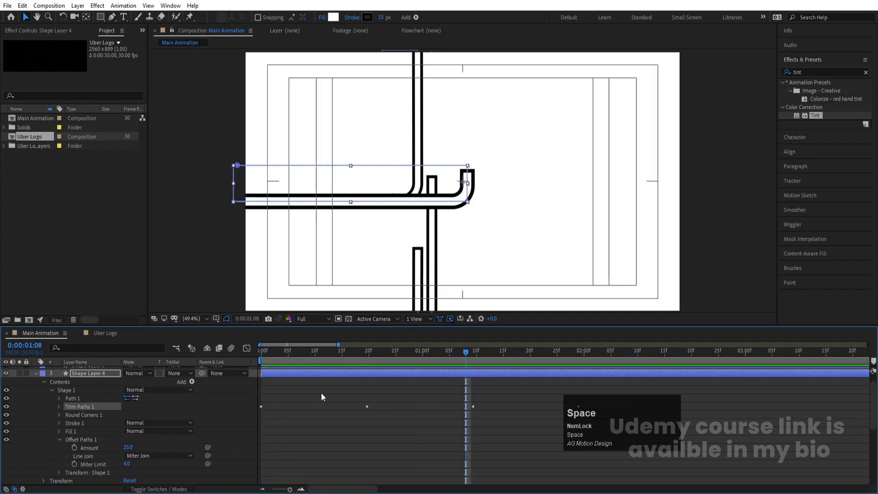
scroll(29, 388, "up", 1)
left_click(35, 387)
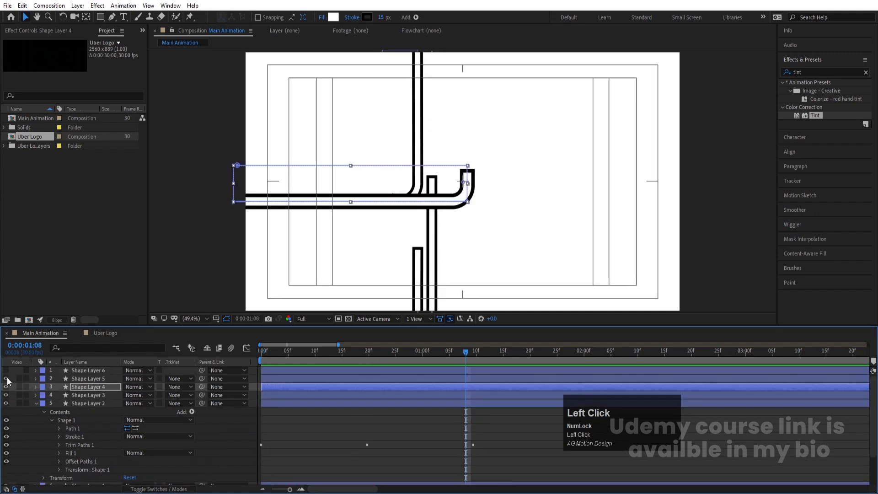
Paste the copied Trim Paths into Shape 1 of Shape Layer 5 and place it between Path 1 and Round Corners 1.
left_click(35, 379)
left_click(60, 412)
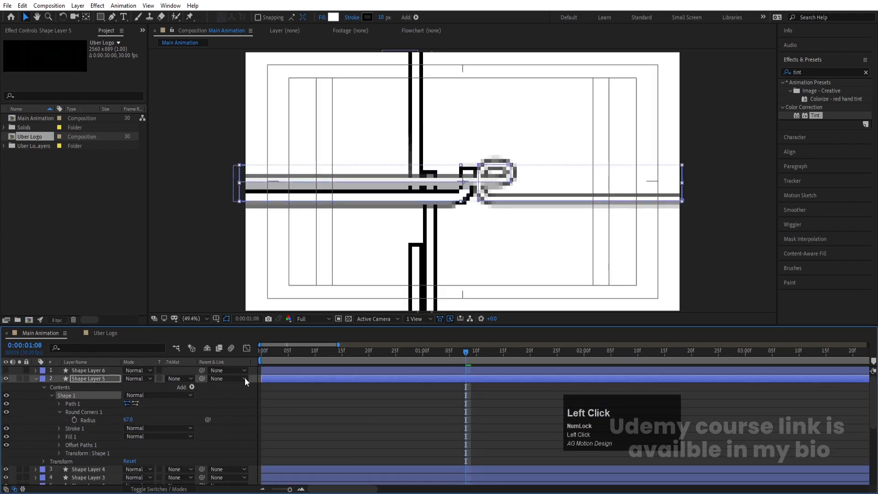
key("space")
key("space")
key("ctrl+v")
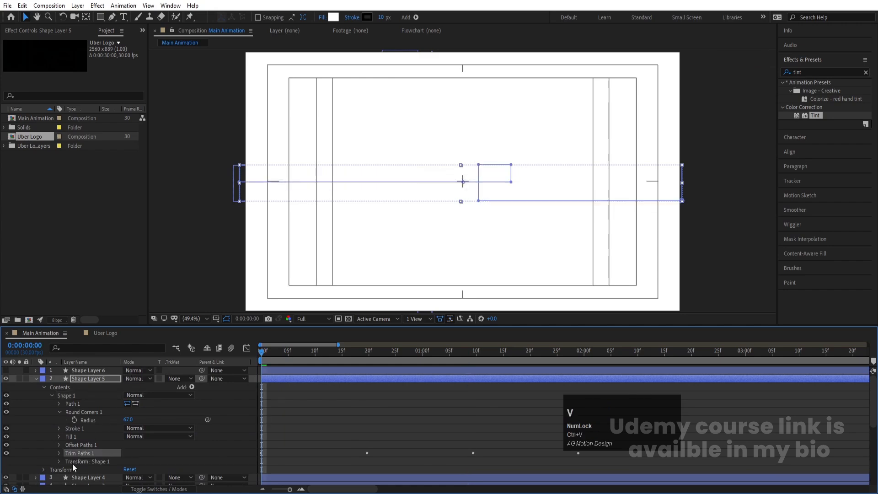
left_click_drag(72, 454, 79, 407)
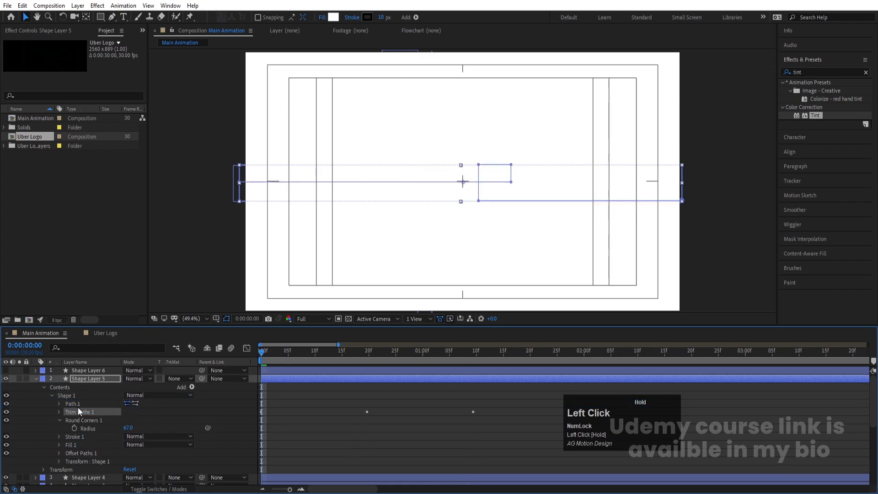
left_click(36, 378)
Show Shape Layer 6, paste the copied Trim Paths into its Shape 1, and place it between Path 1 and Round Corners 1.
left_click(6, 370)
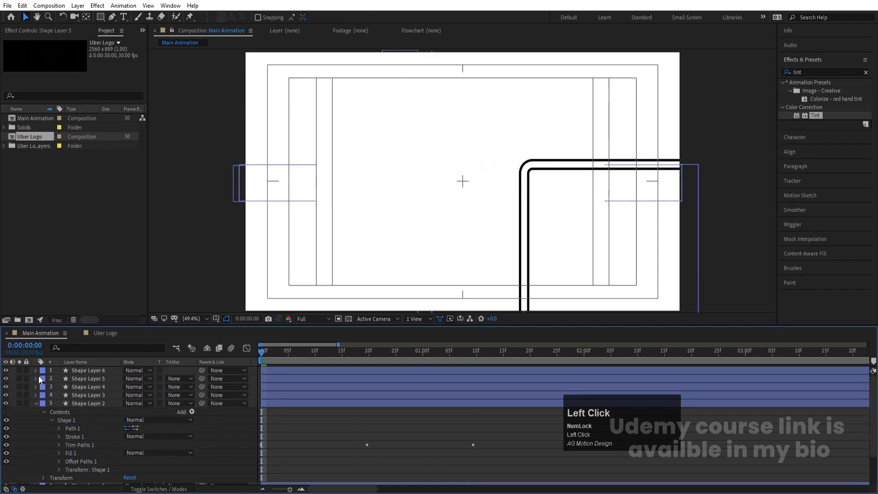
left_click(36, 370)
left_click(69, 395)
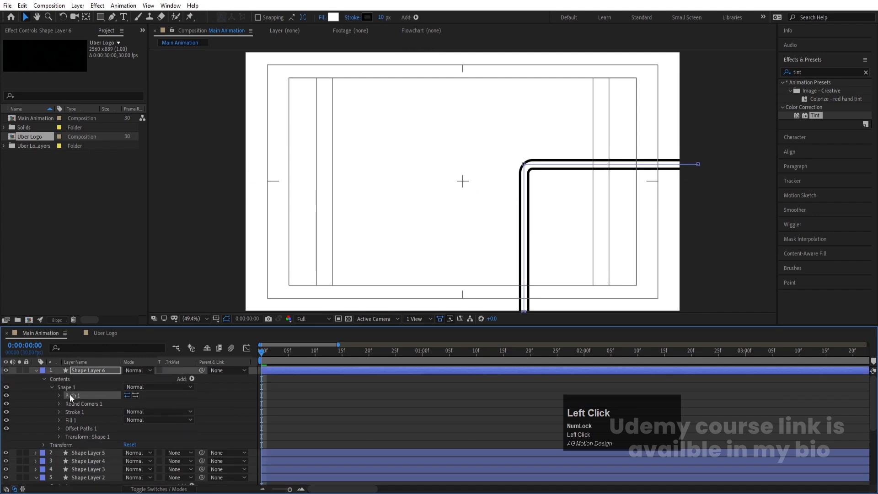
key("ctrl+v")
left_click_drag(78, 437, 77, 404)
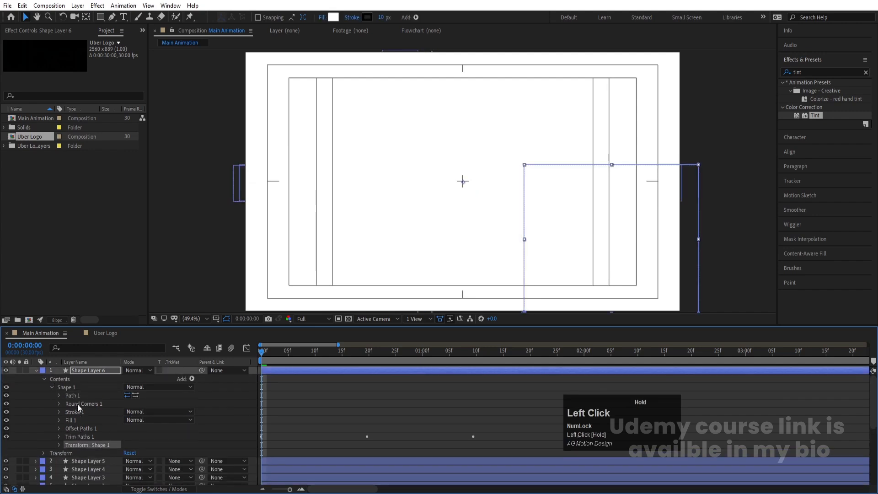
left_click_drag(87, 436, 87, 397)
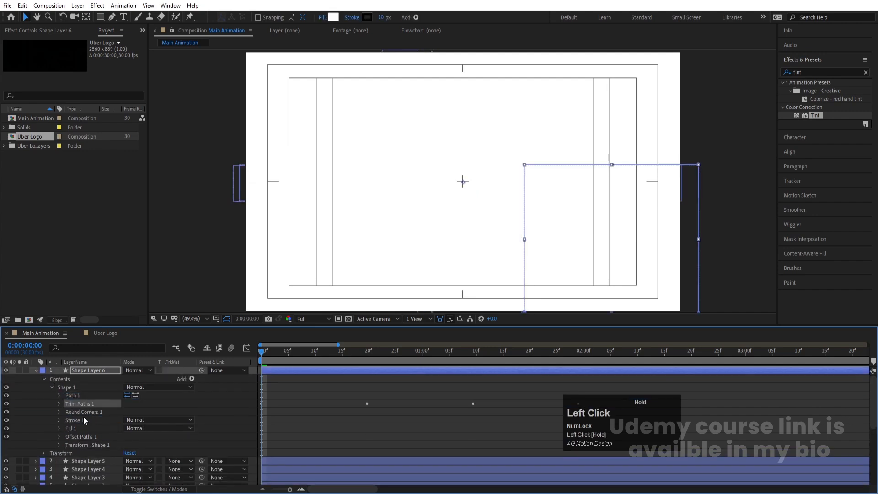
left_click(36, 370)
Collapse Shape Layer 2 and preview the line animation with all six shape layers visible.
left_click(36, 403)
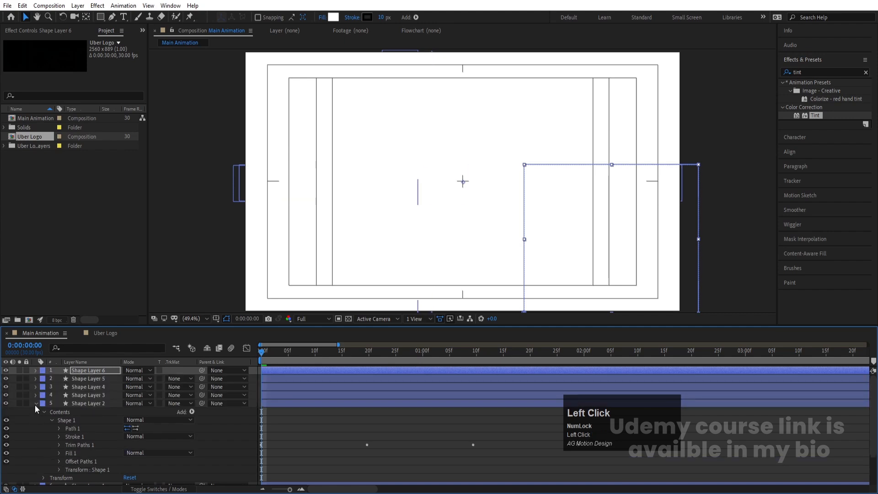
left_click(35, 404)
key("space")
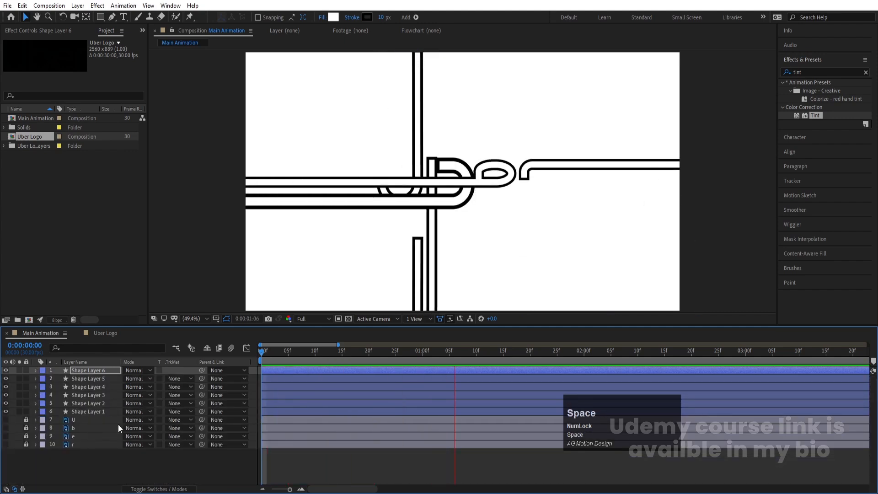
key("space")
left_click(306, 364)
key("space")
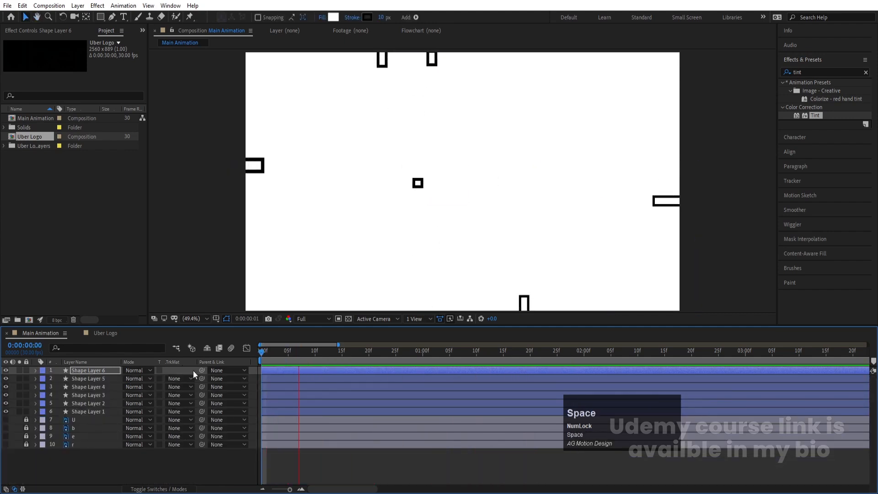
left_click(296, 362)
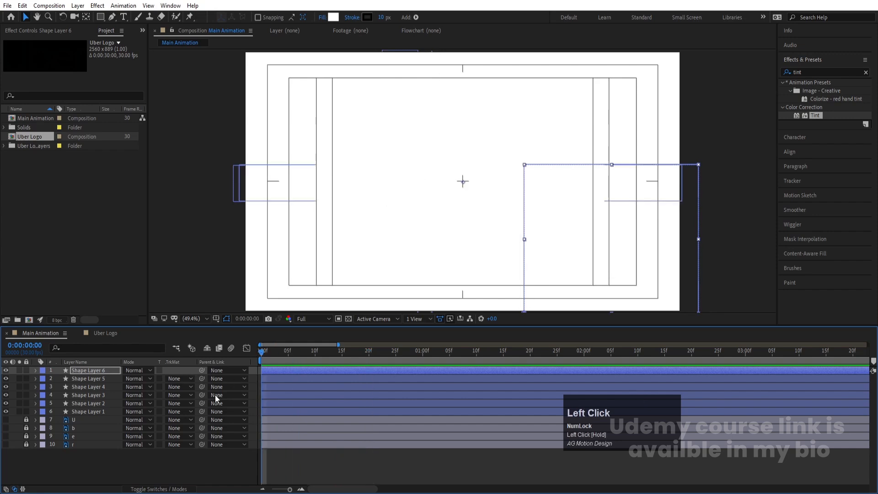
Shift Shape Layer 2 to start at frame 5 and Shape Layer 3 to start at frame 10.
key("equal")
key("minus")
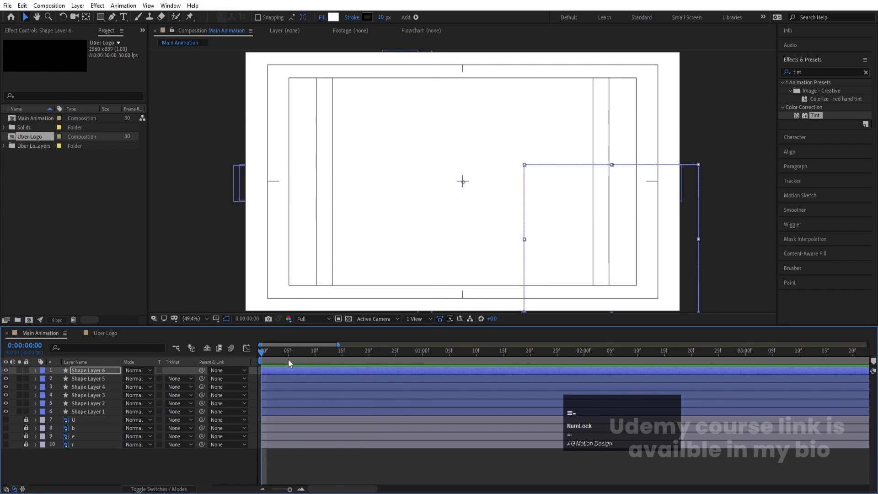
left_click(288, 353)
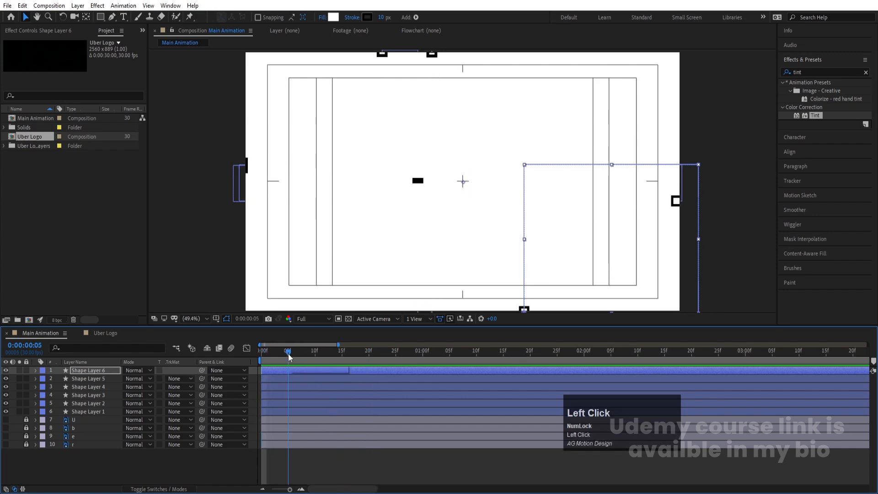
left_click(101, 404)
key("bracketleft")
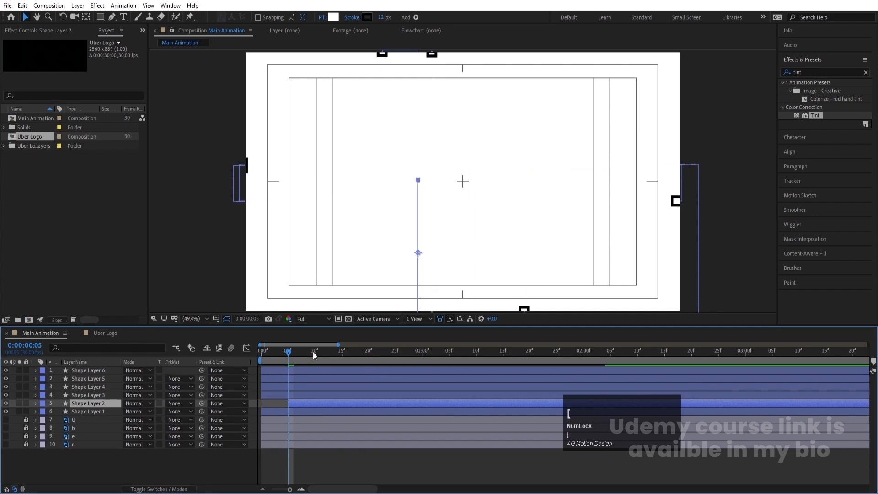
left_click(314, 352)
left_click(309, 395)
key("bracketleft")
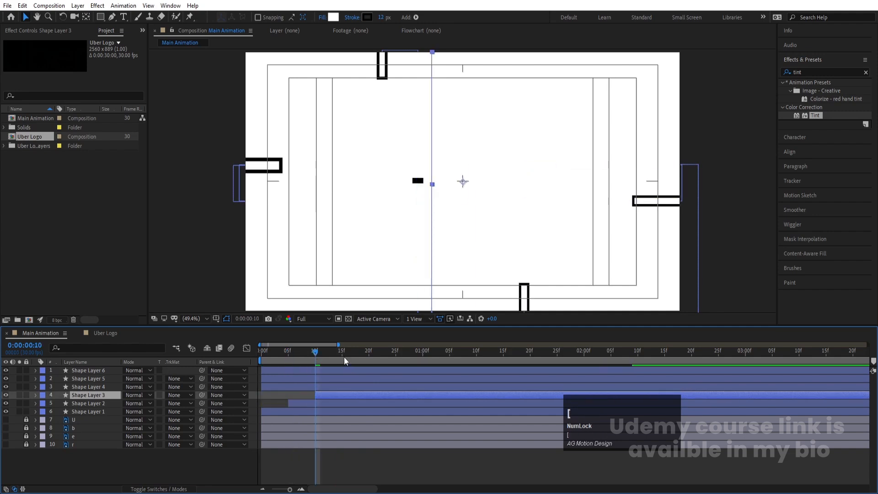
Shift Shape Layers 4, 5 and 6 to start at frames 15, 20 and 25, and preview the staggered animation.
left_click(343, 356)
left_click(345, 386)
key("bracketleft")
left_click(369, 353)
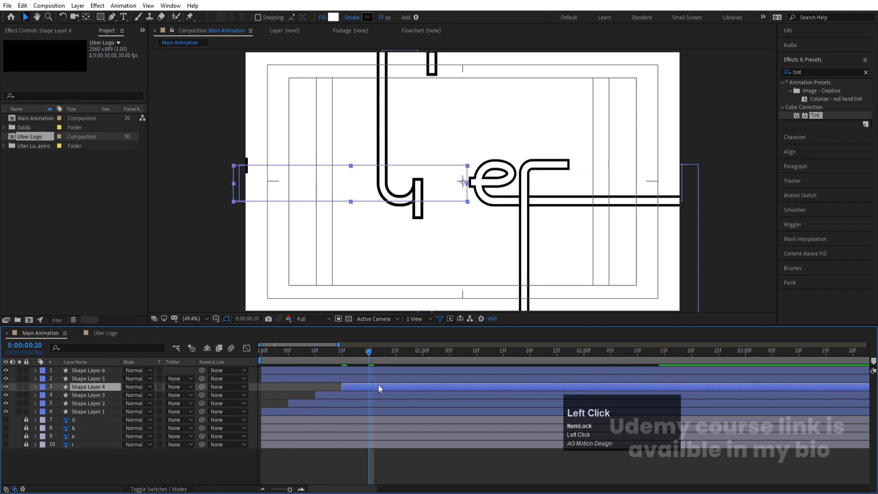
left_click(382, 378)
key("bracketleft")
left_click(395, 352)
left_click(397, 370)
key("bracketleft")
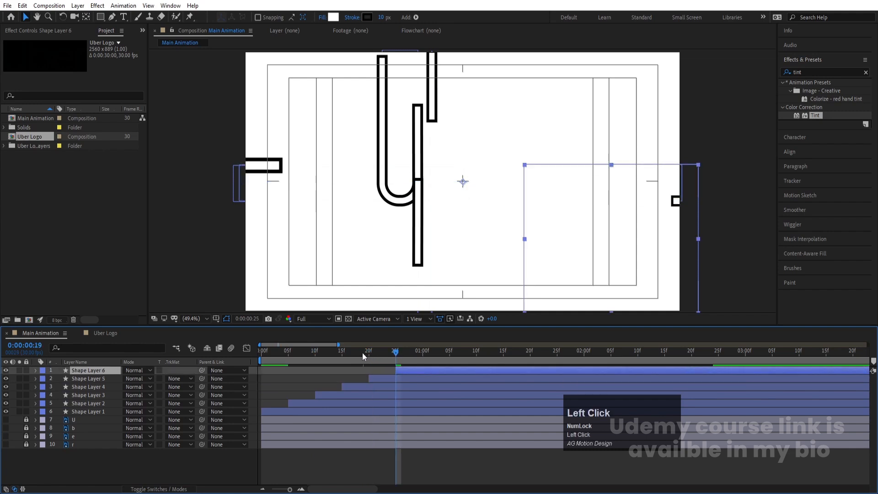
key("space")
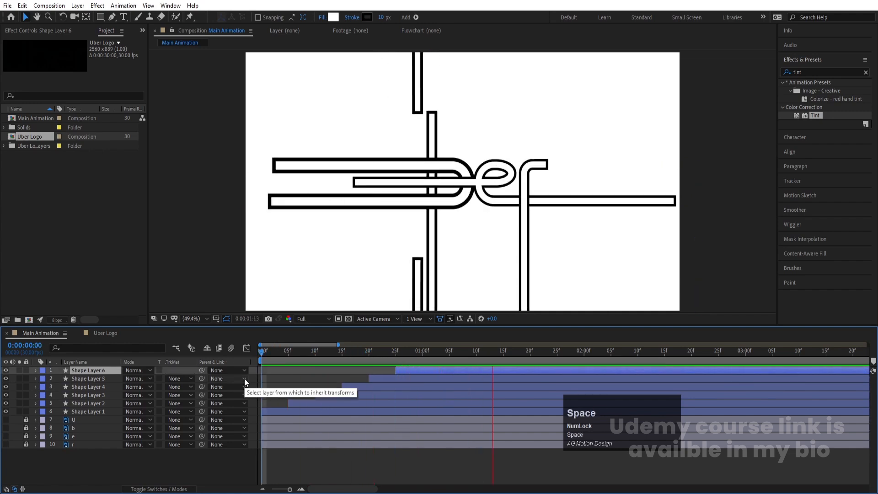
left_click_drag(322, 360, 256, 369)
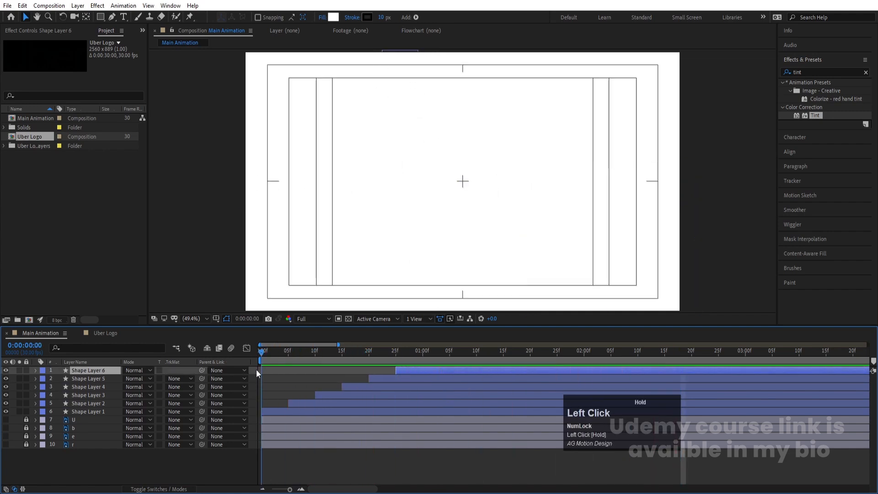
Unlock the U, b, e and r letter layers and select layer U.
left_click_drag(26, 419, 27, 444)
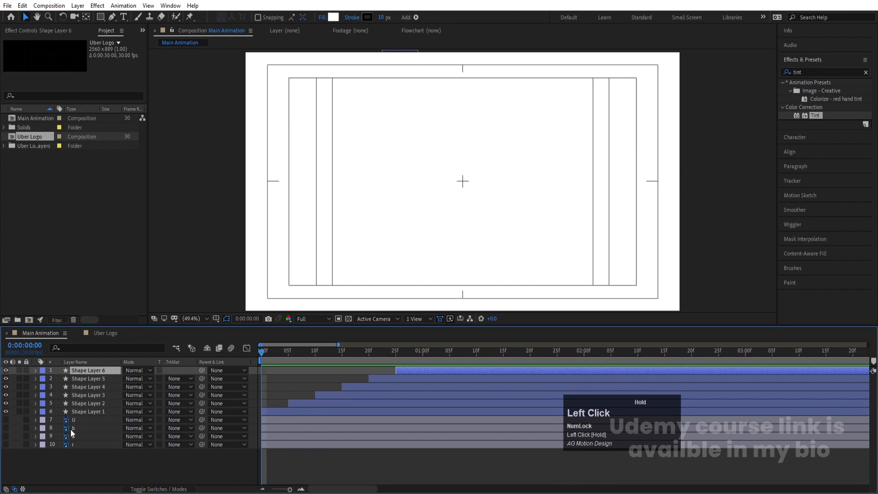
left_click(74, 420)
key("space")
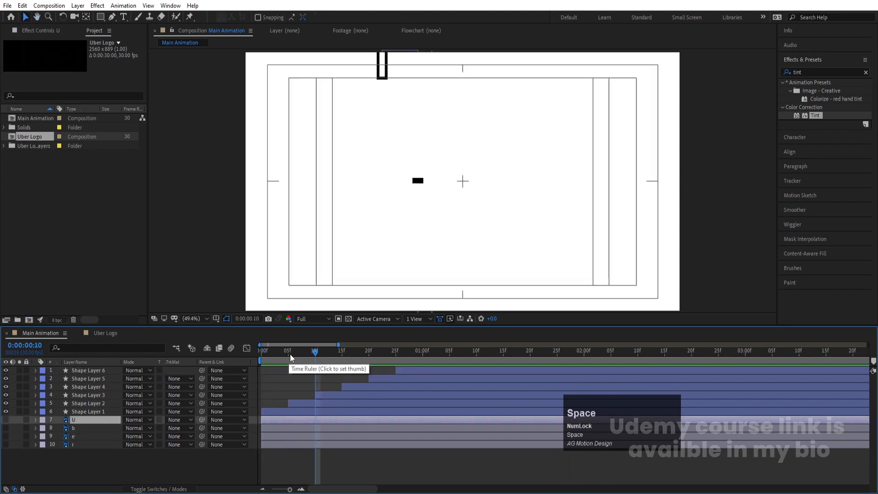
Show layer U and trim its start to frame 22, where the traced line has formed the letter.
left_click_drag(290, 354, 383, 358)
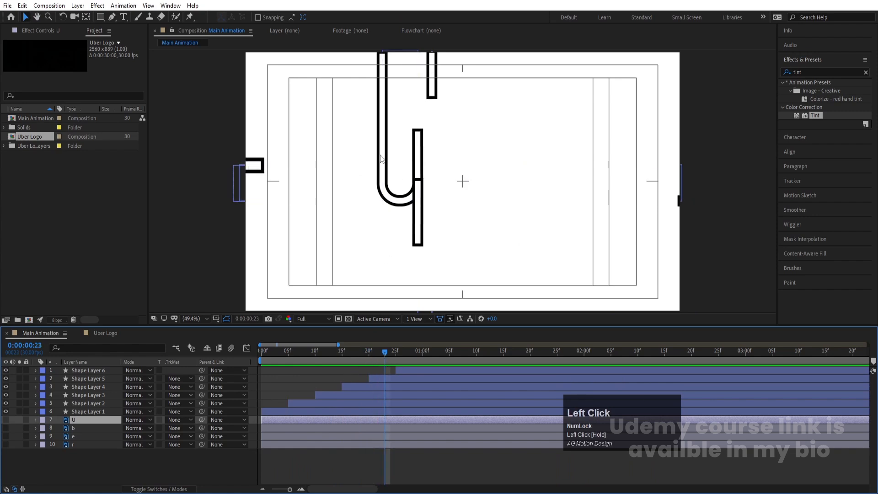
left_click(6, 419)
mouse_move(384, 359)
left_mouse_down()
mouse_move(327, 358)
mouse_move(380, 354)
left_mouse_up()
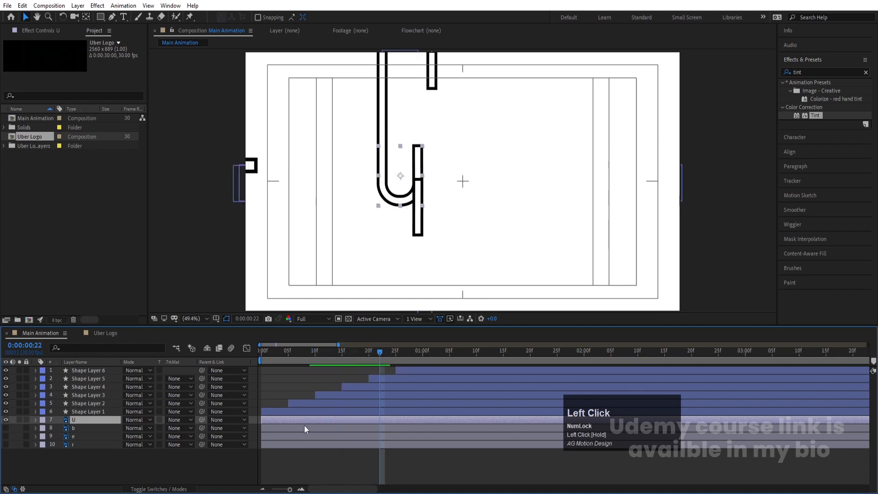
left_click_drag(268, 421, 385, 421)
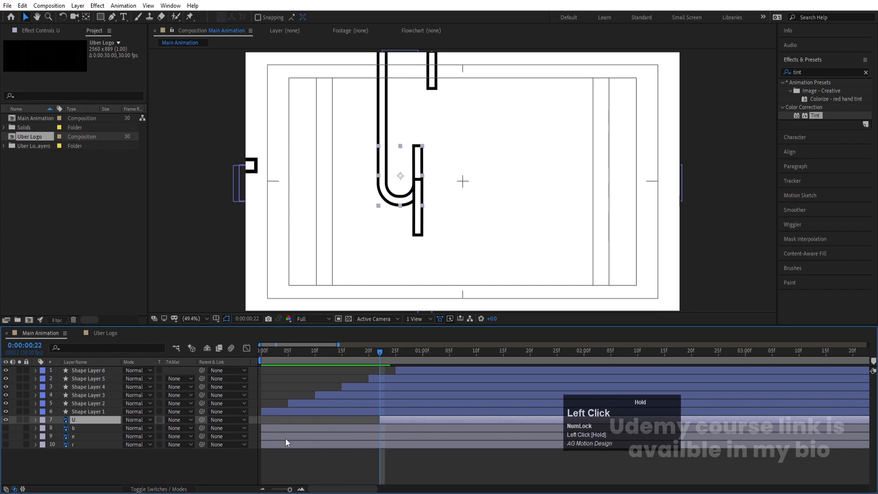
Show letter layer b and trim its start to 0:00:01:05, where the traced line forms the letter.
left_click(6, 427)
left_click(93, 428)
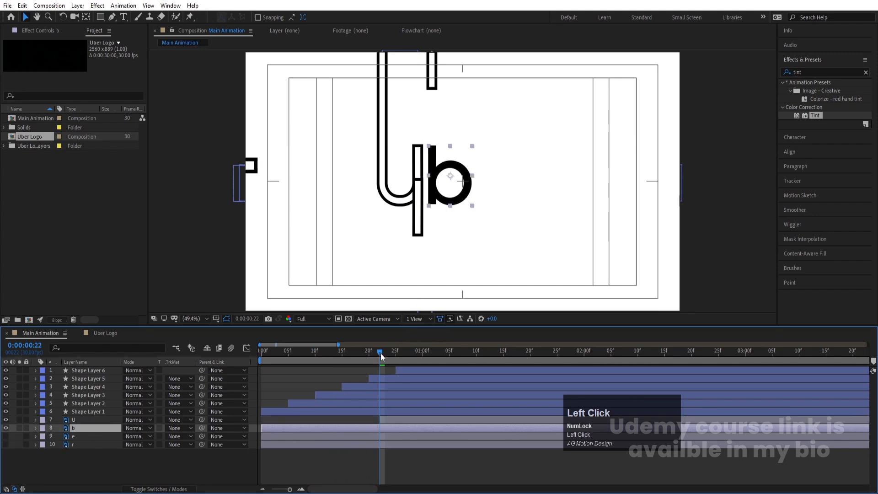
left_click_drag(380, 353, 452, 350)
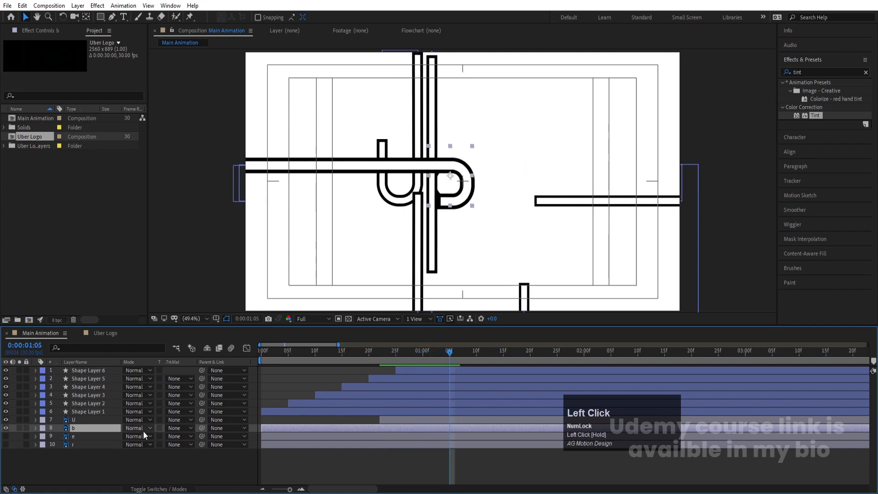
key("alt+bracketleft")
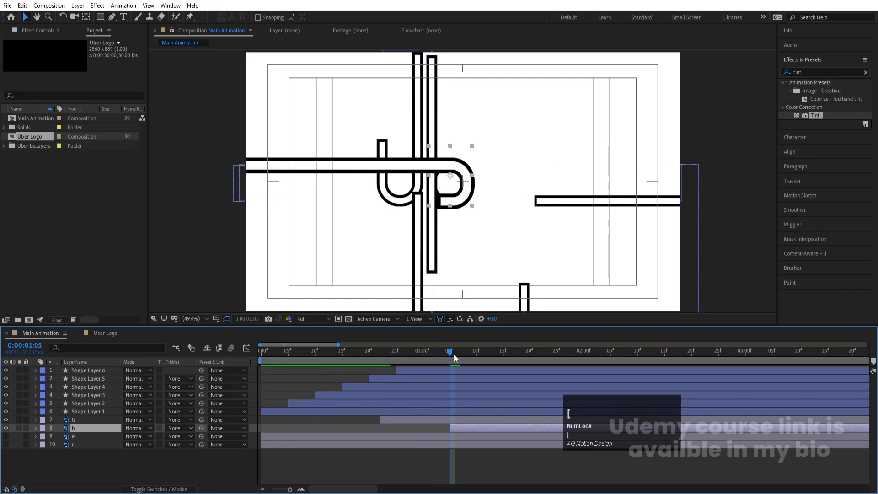
Show letter layer e and trim its start to 0:00:01:10.
left_click_drag(451, 354, 476, 355)
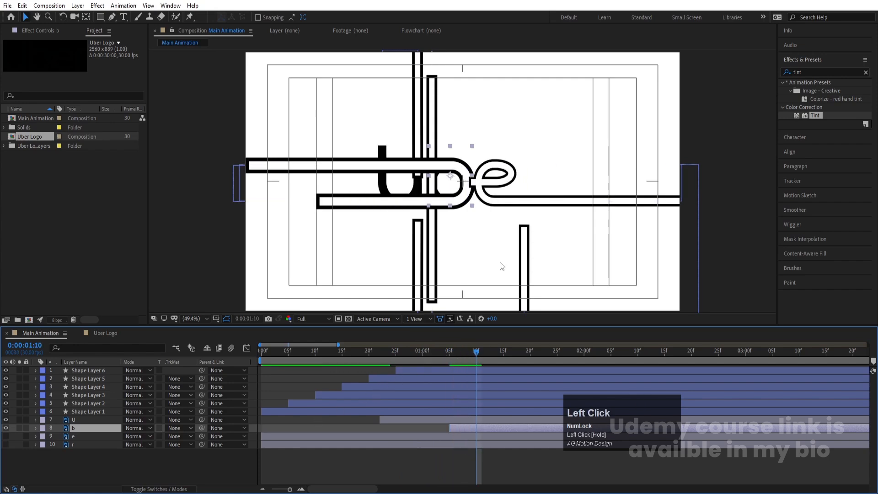
left_click(504, 179)
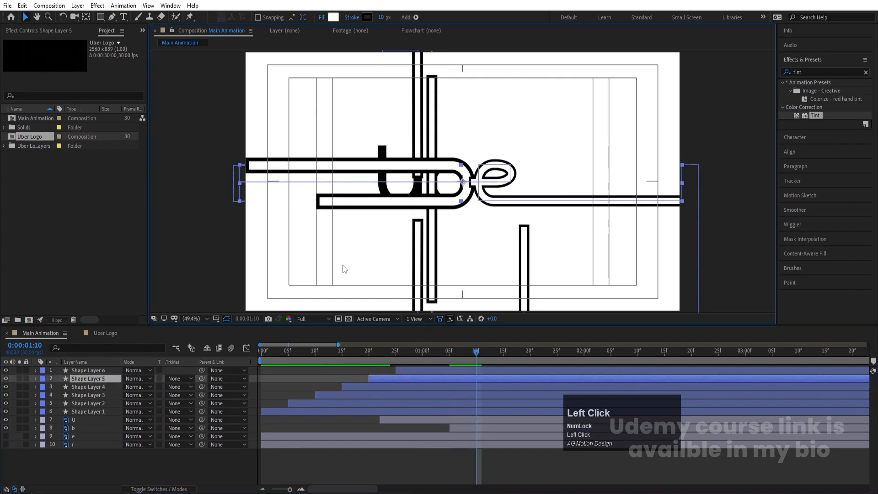
key("Num_Lock")
key("minus")
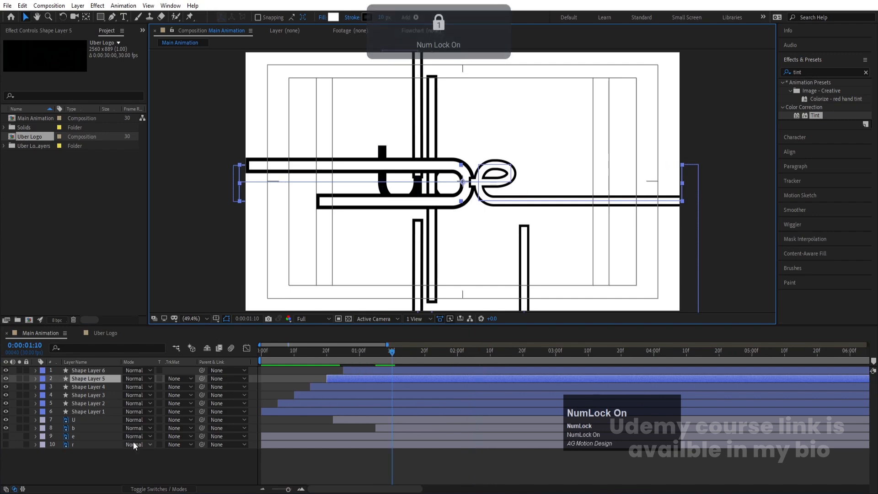
left_click(57, 436)
left_click(6, 437)
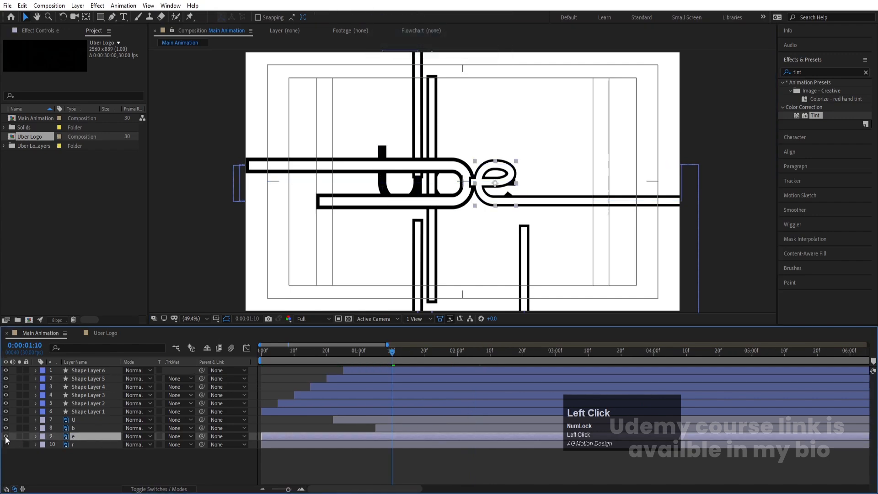
key("alt+bracketleft")
Make letter layer r visible with its start at 0:00:01:14, and preview the animation from the beginning.
key("space")
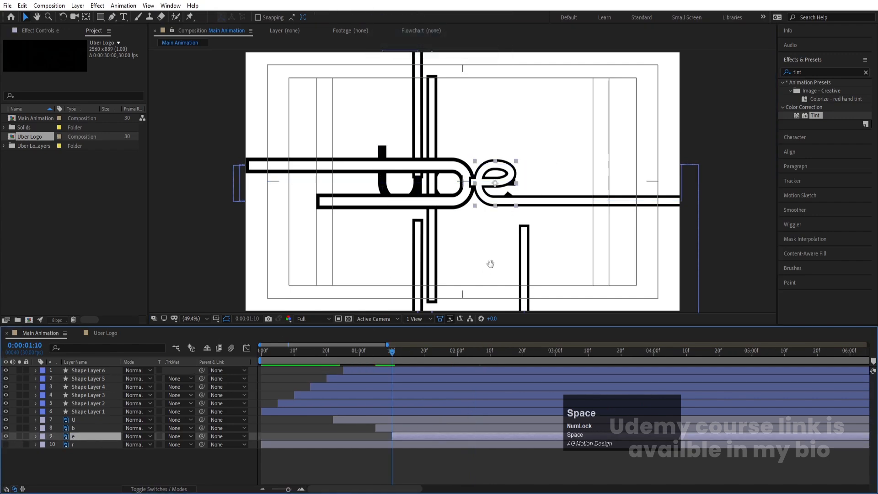
left_click_drag(427, 353, 405, 348)
left_click(399, 444)
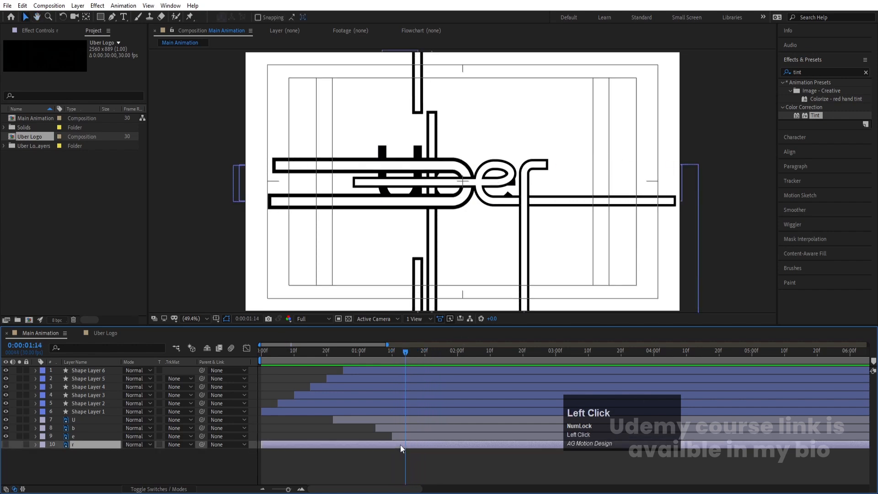
key("bracketleft")
key("space")
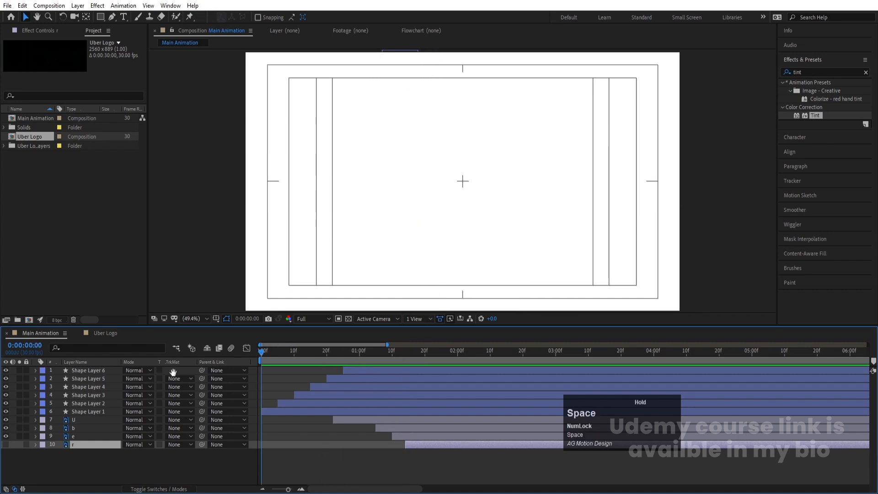
left_click(8, 440)
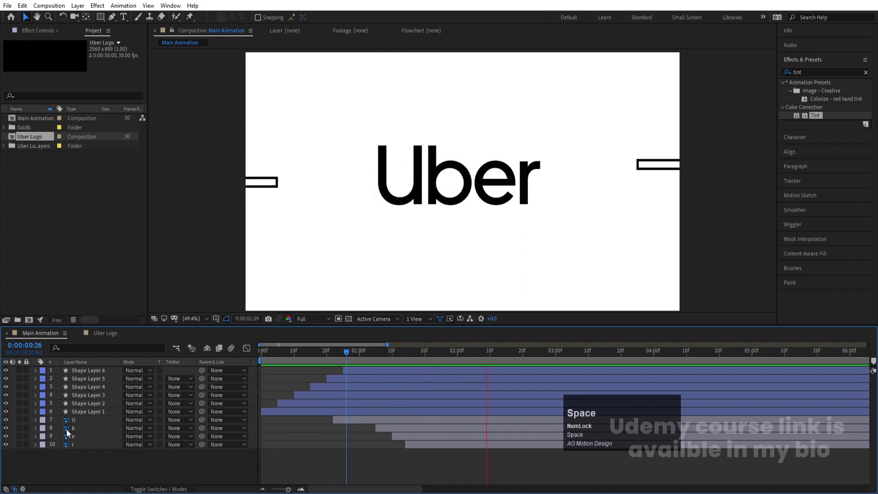
left_click(179, 358)
key("space")
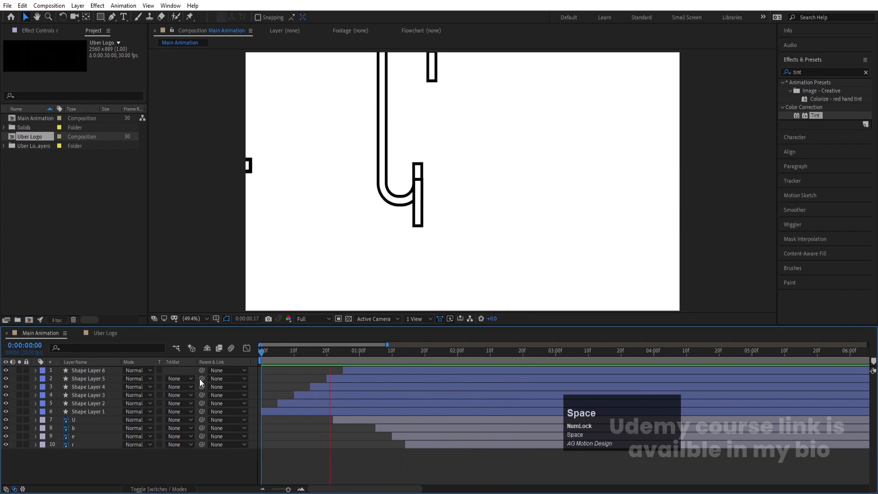
Filter the properties of Shape Layers 1 to 6 by "cap" to expose their stroke Line Cap settings.
left_click(71, 411)
left_click(87, 370, "shift")
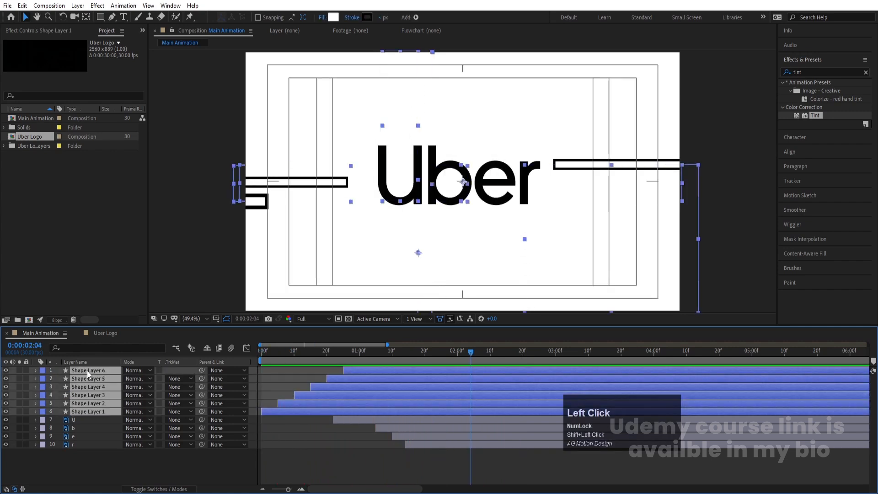
left_click(263, 351)
key("space")
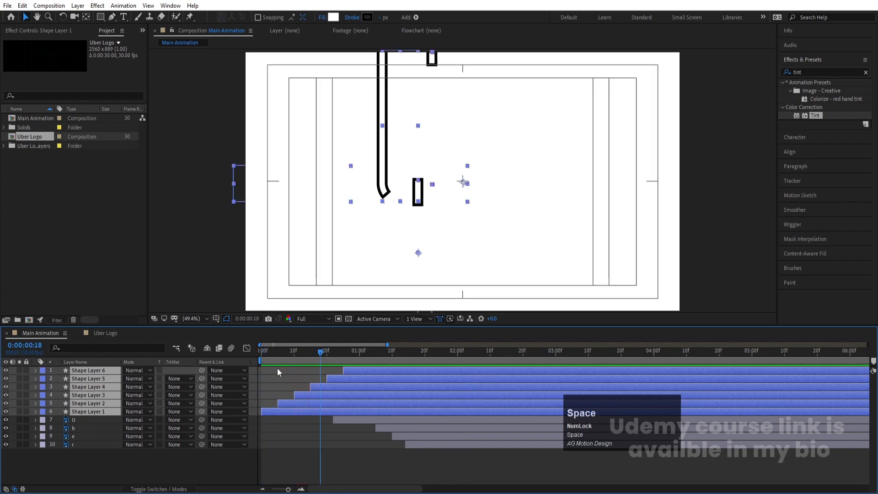
left_click(69, 347)
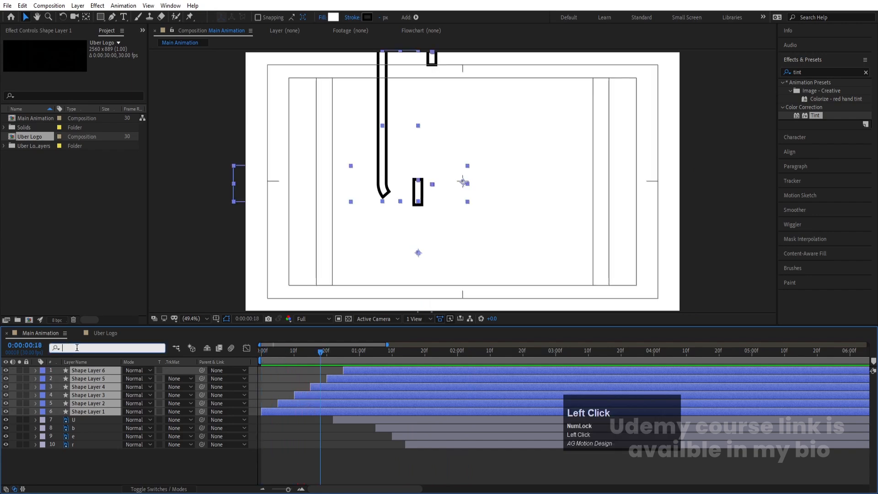
type("cap")
left_click(327, 377)
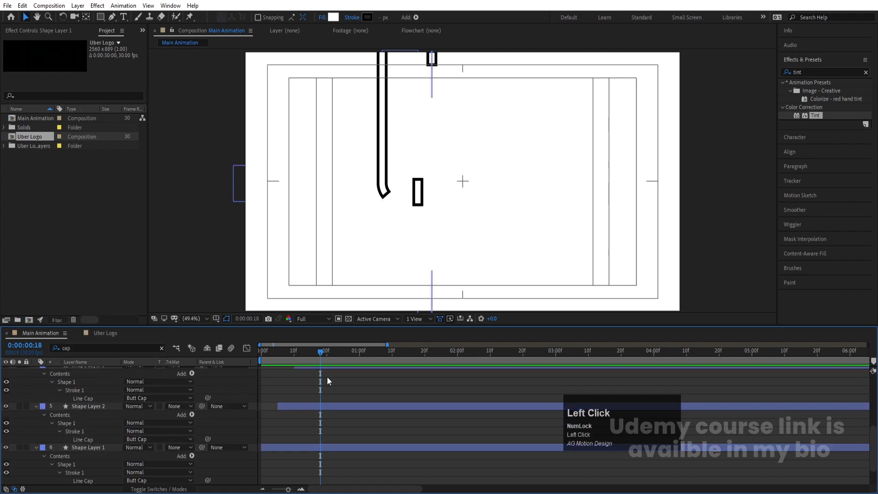
Set the stroke Line Cap of Shape Layers 1 and 2 to Round Cap.
scroll(139, 424, "down", 2)
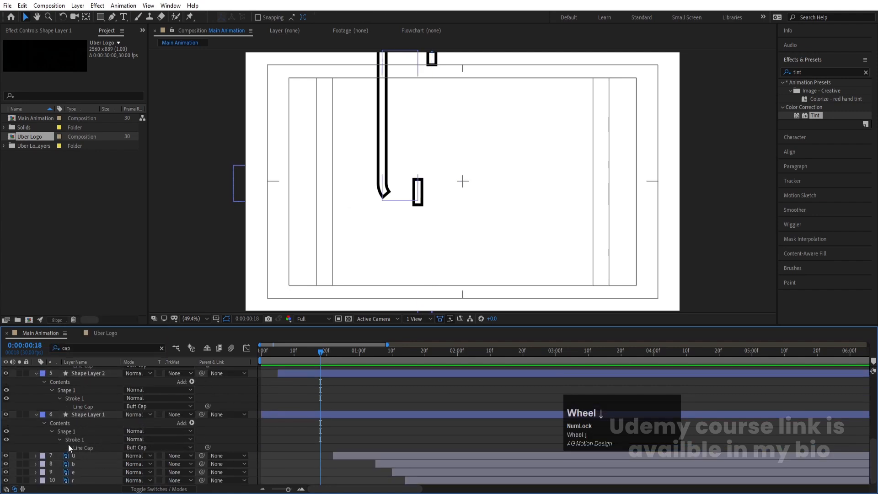
left_click(138, 447)
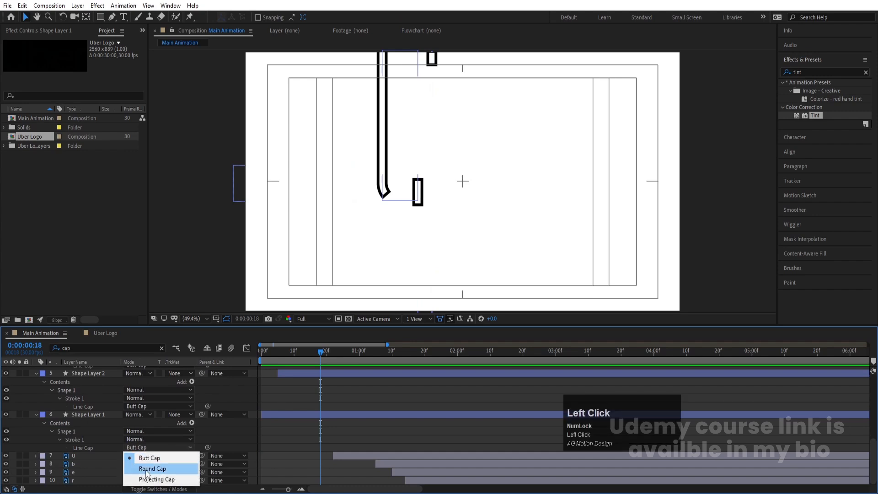
left_click(147, 469)
left_click(138, 406)
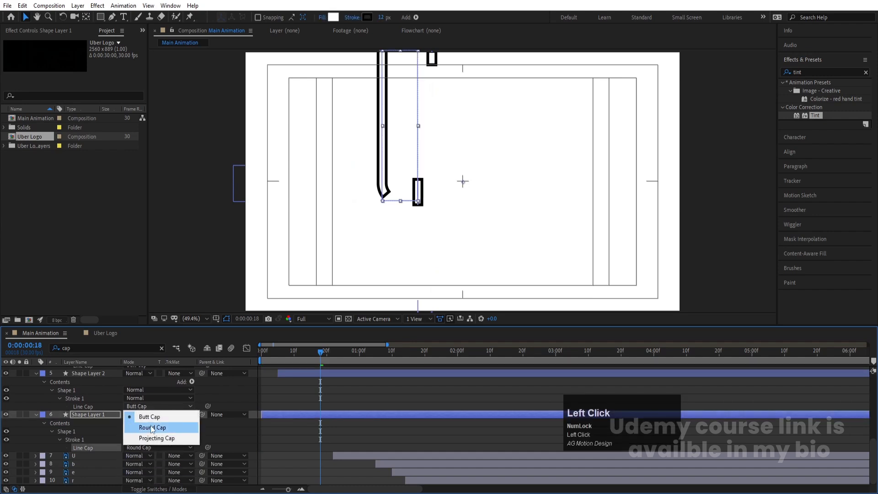
left_click(142, 427)
Set the stroke Line Cap of Shape Layers 3 and 4 to Round Cap.
scroll(101, 407, "up", 2)
left_click(137, 414)
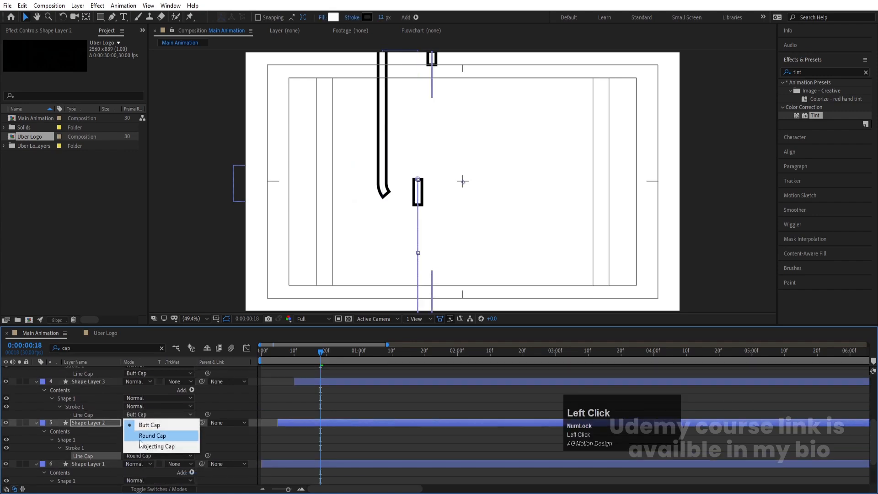
left_click(146, 436)
scroll(97, 405, "up", 2)
left_click(138, 406)
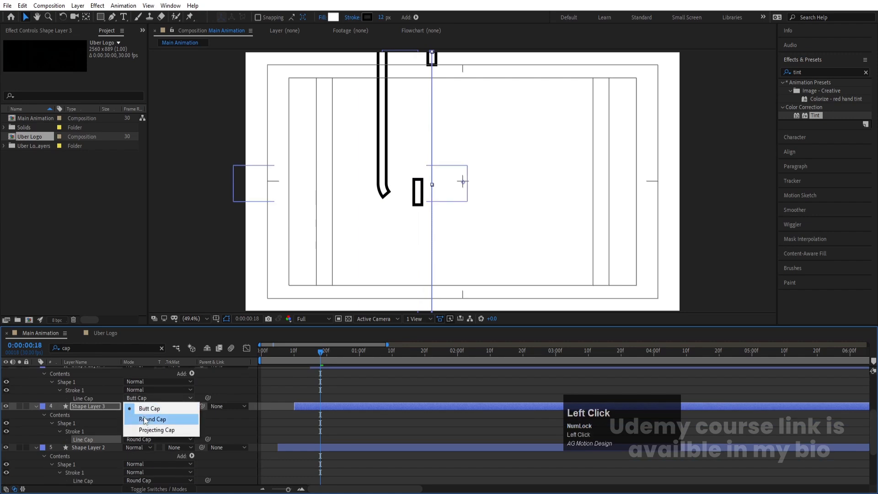
left_click(146, 424)
Set the stroke Line Cap of Shape Layers 6 and 5 to Round Cap.
scroll(102, 401, "up", 2)
scroll(128, 397, "up", 2)
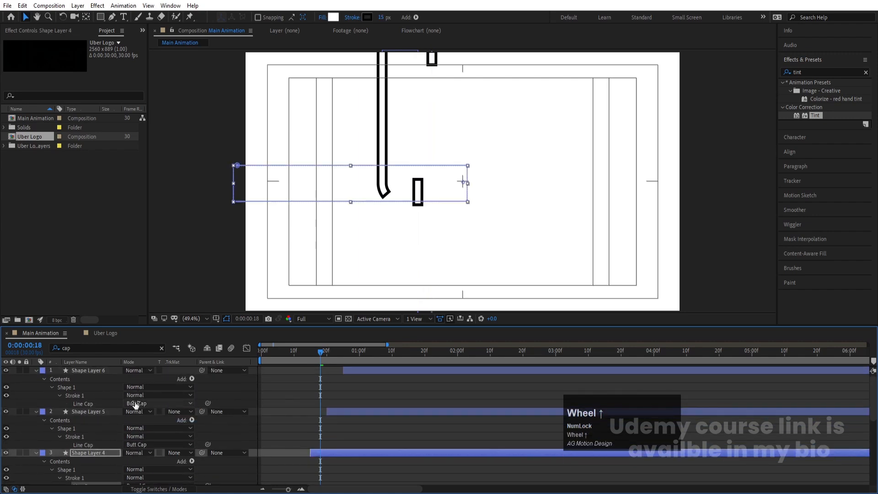
left_click(135, 405)
left_click(147, 423)
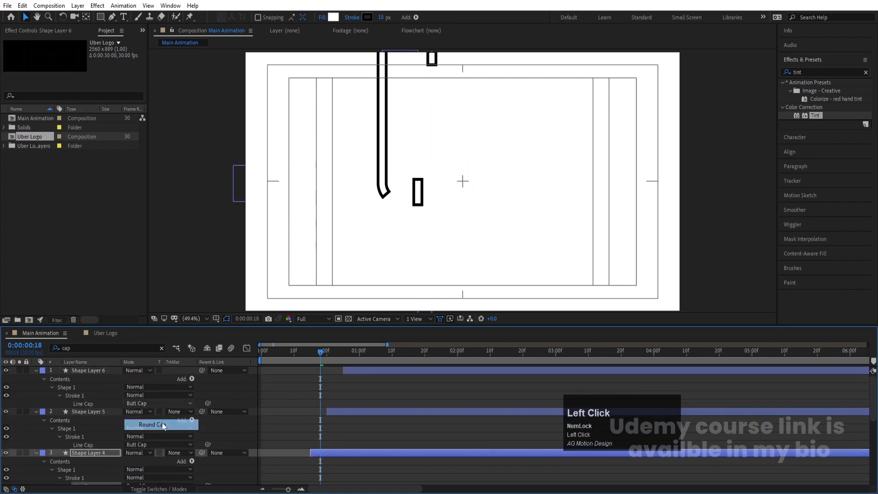
left_click(151, 443)
left_click(155, 467)
Check the Line Cap settings of all shape layers and clear the "cap" property filter.
scroll(276, 416, "down", 3)
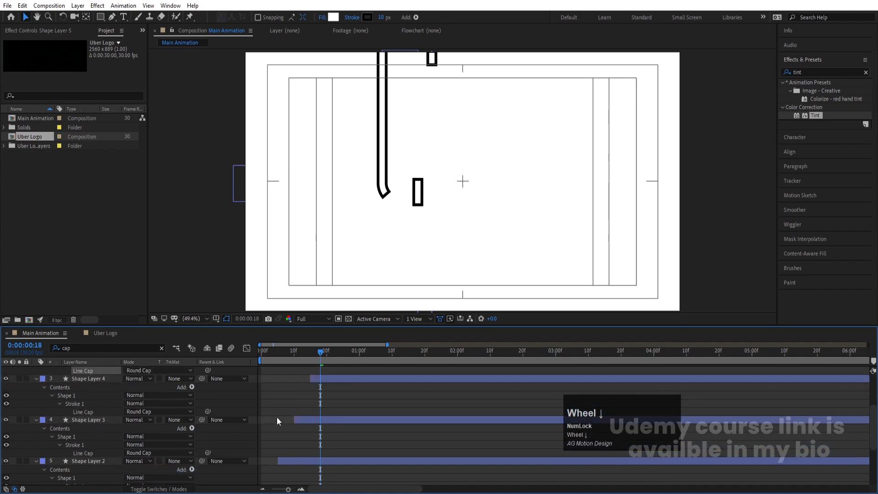
left_click(277, 417)
scroll(294, 382, "up", 4)
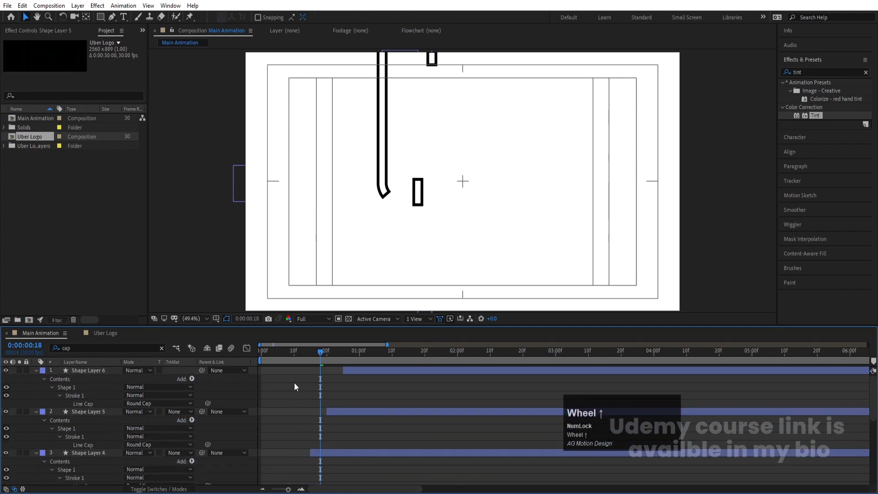
left_click(161, 348)
Preview the animation from the start with the shape layers' keyframes revealed, then collapse them and preview again.
key("u")
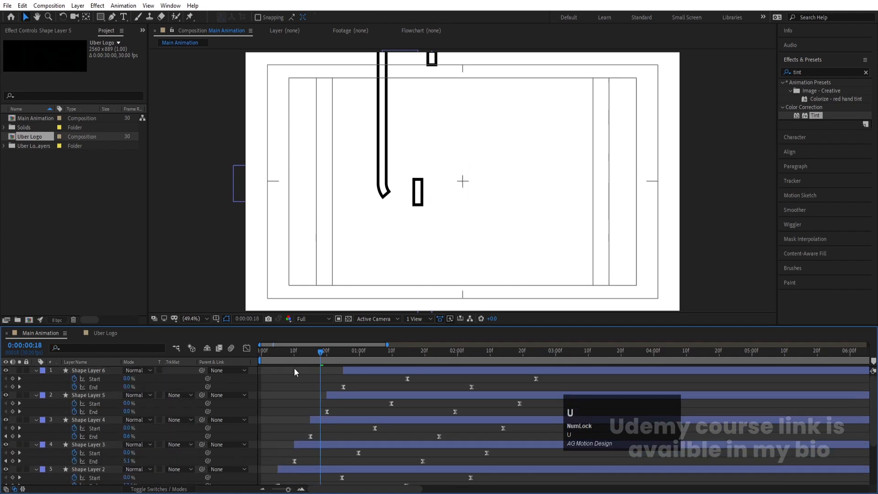
left_click_drag(295, 356, 244, 363)
key("space")
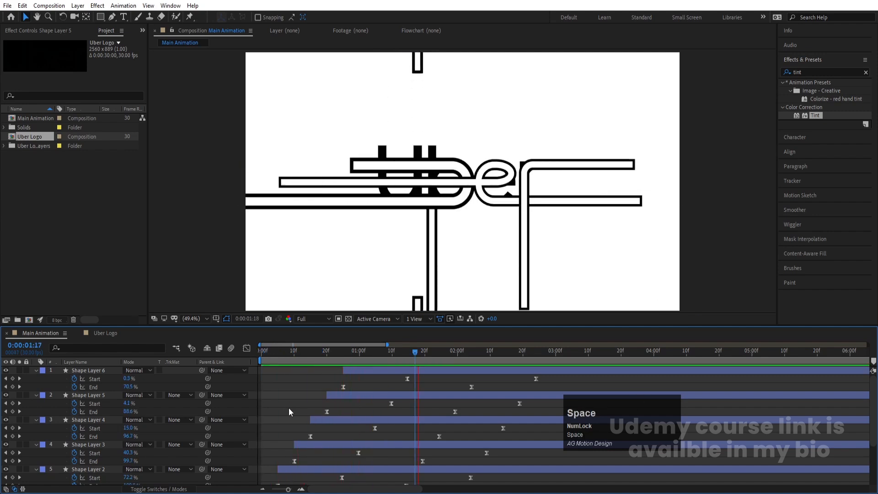
left_click(359, 352)
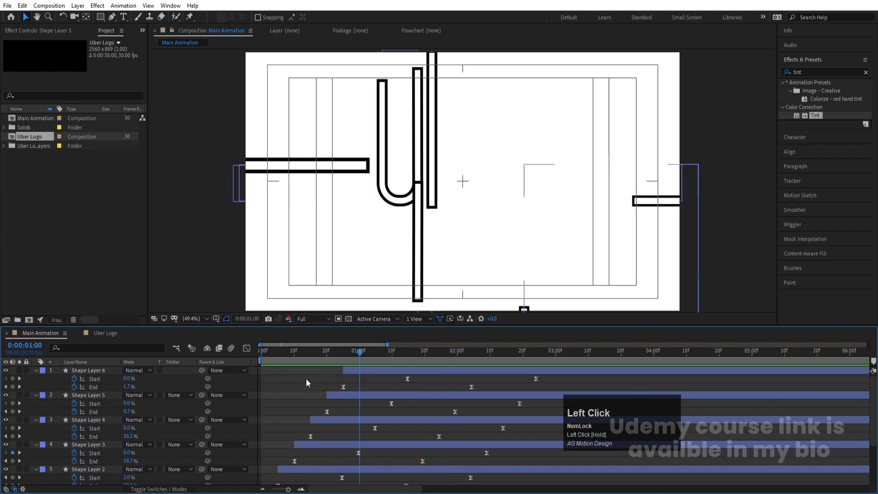
key("u")
left_click_drag(310, 352, 241, 358)
key("space")
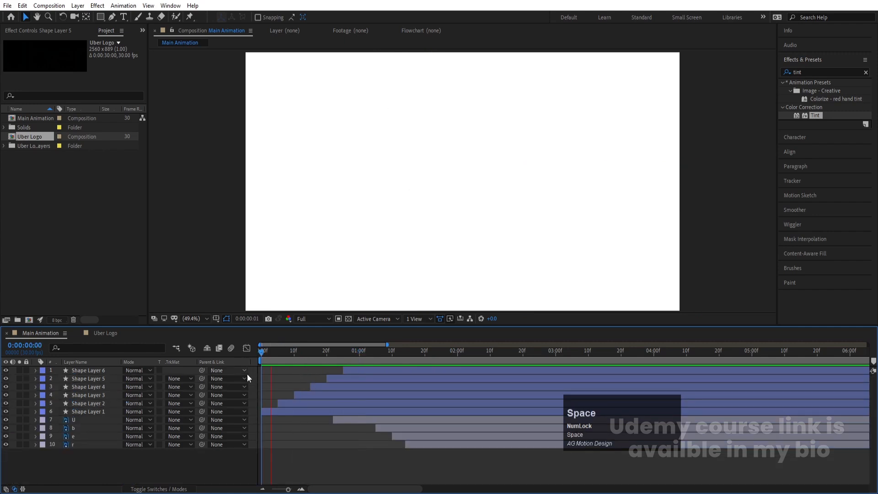
Pre-compose Shape Layers 1 to 6 into a new composition named "Stoke" with all attributes moved.
left_click(87, 411)
left_click(86, 369, "shift")
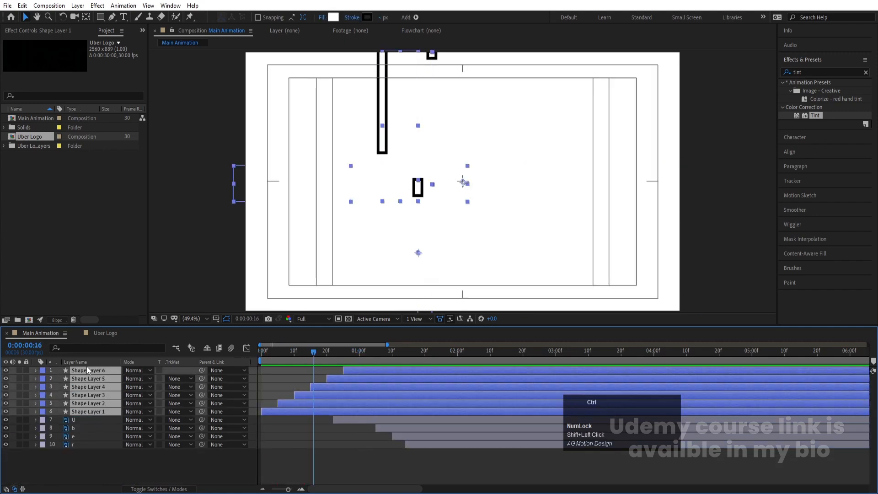
key("ctrl+shift+c")
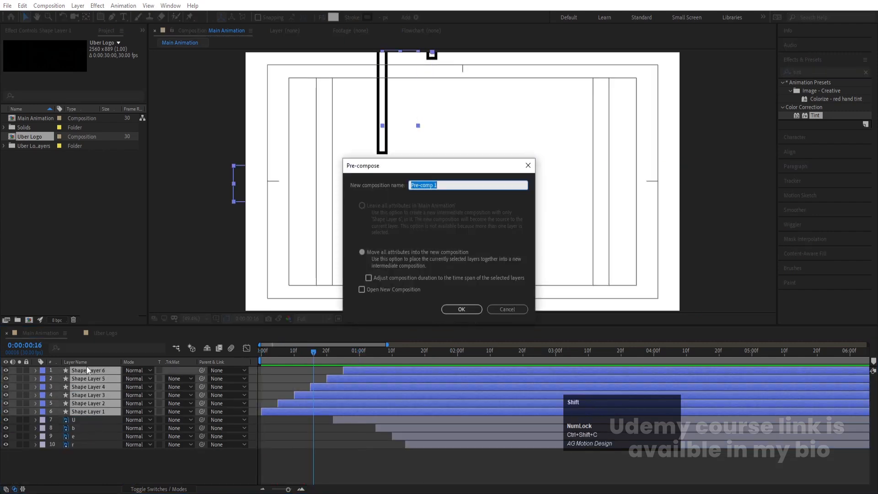
type("Stoke")
key("Return")
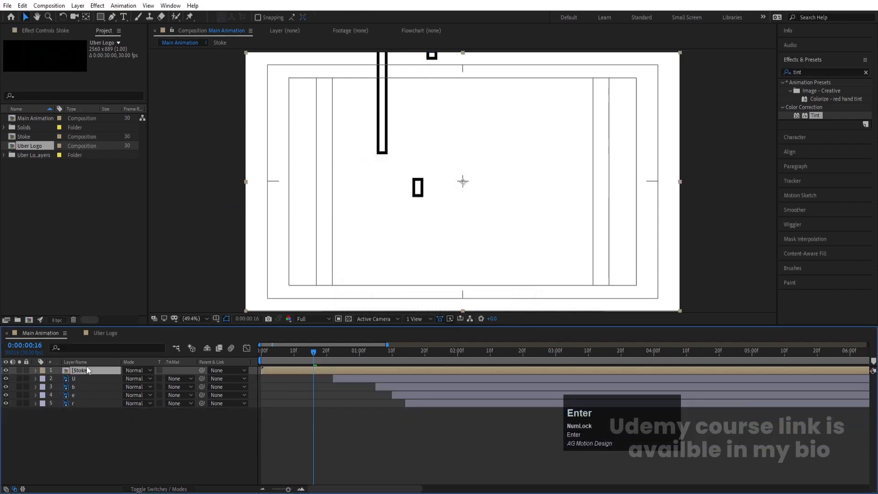
Rename the pre-composed layer to "stroke" and dismiss saving the project.
type("Storke")
key("ctrl+s")
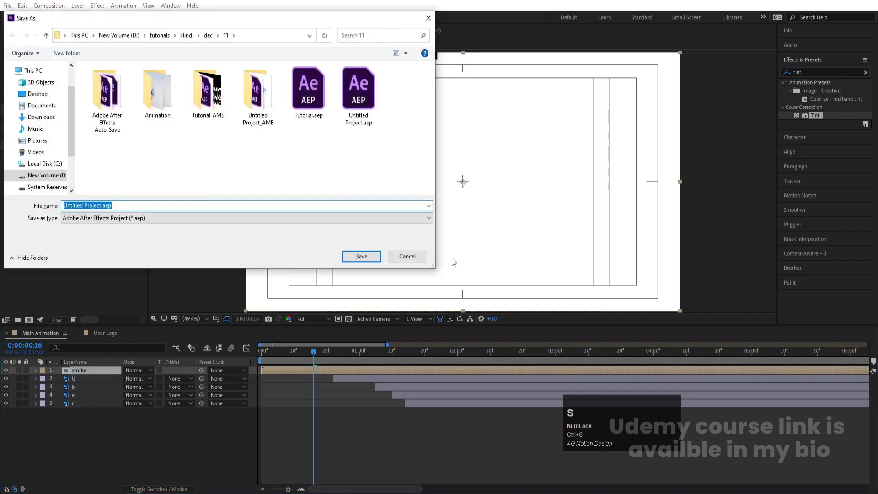
left_click(407, 257)
Duplicate the stroke layer and apply the Tint effect to the copy.
key("ctrl+d")
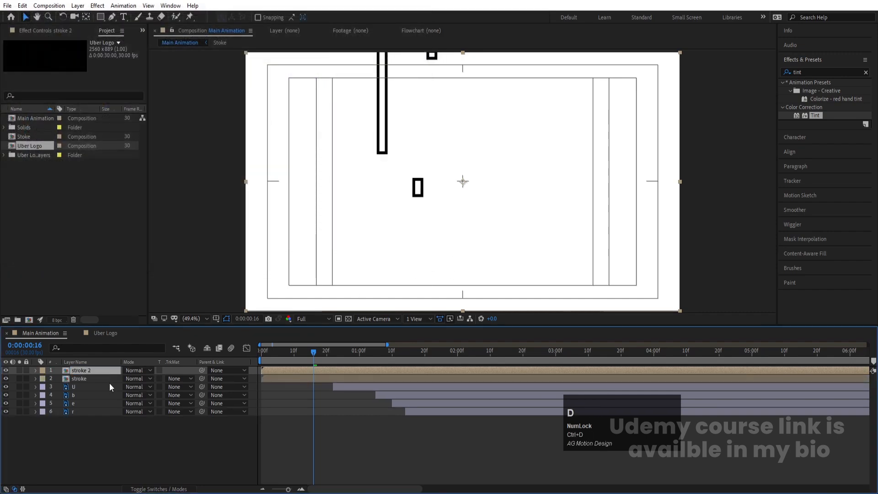
double_click(815, 116)
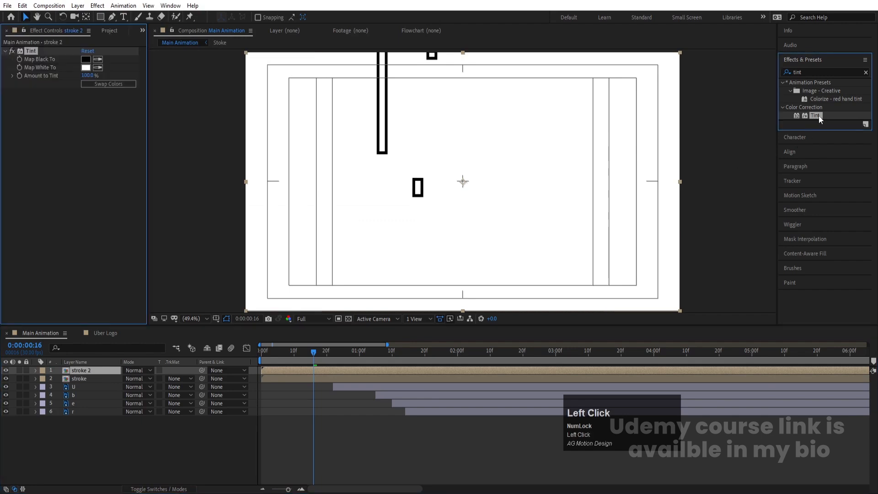
Swap the Tint colors on the stroke 2 layer and shift the layer to start at frame 5.
left_click(110, 84)
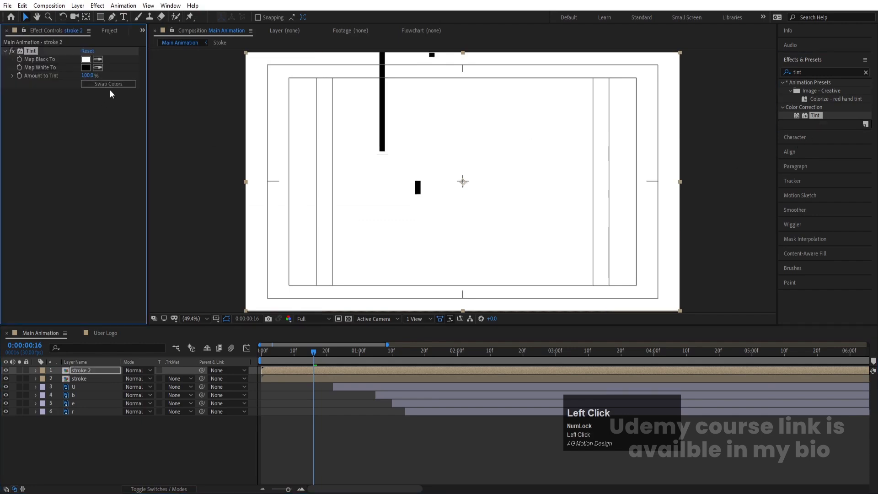
left_click_drag(283, 352, 218, 352)
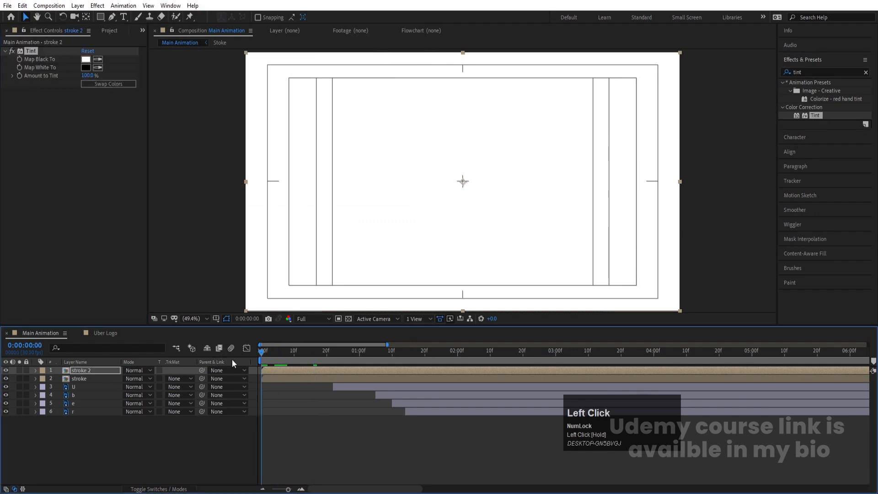
key("equal")
key("Page_Down")
key("Page_Down")
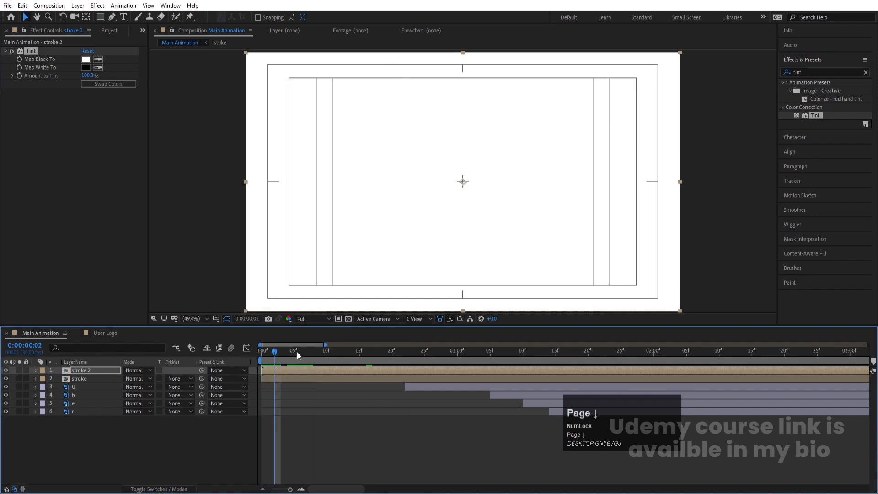
left_click(295, 350)
left_click(295, 371)
key("bracketleft")
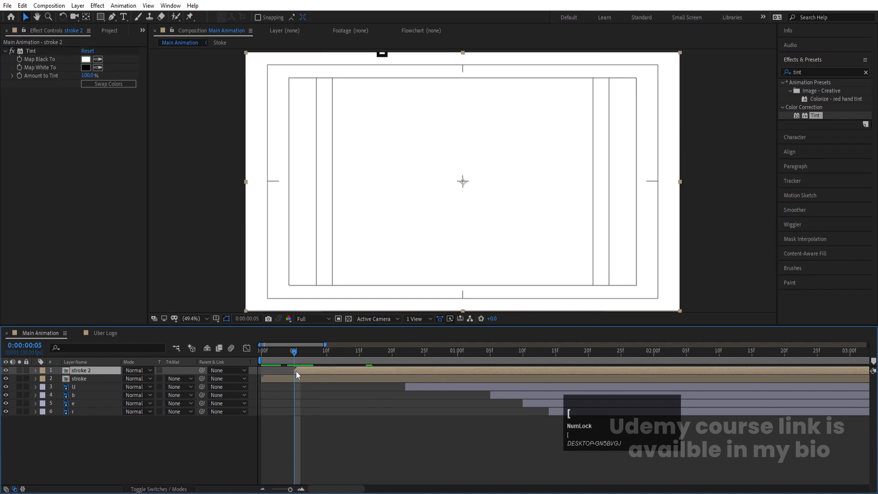
Duplicate the original stroke layer, place the copy above all layers starting at frame 10, and preview the animation.
left_click(327, 353)
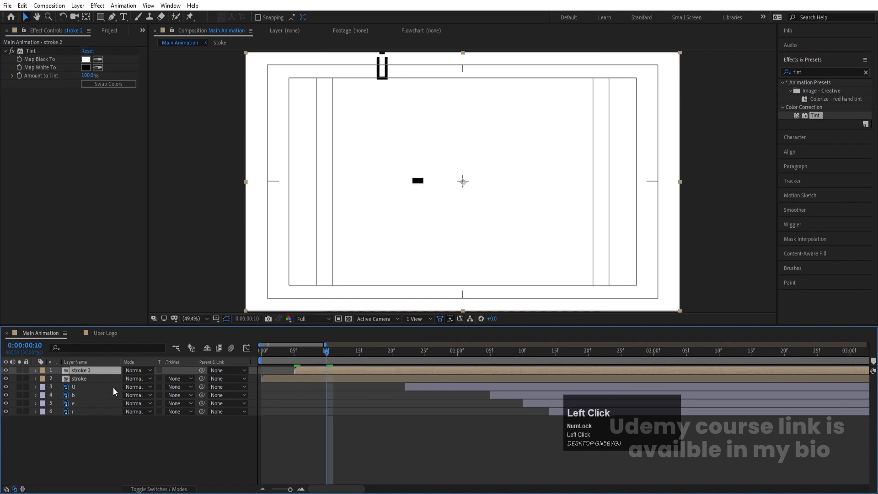
left_click(87, 377)
key("ctrl+d")
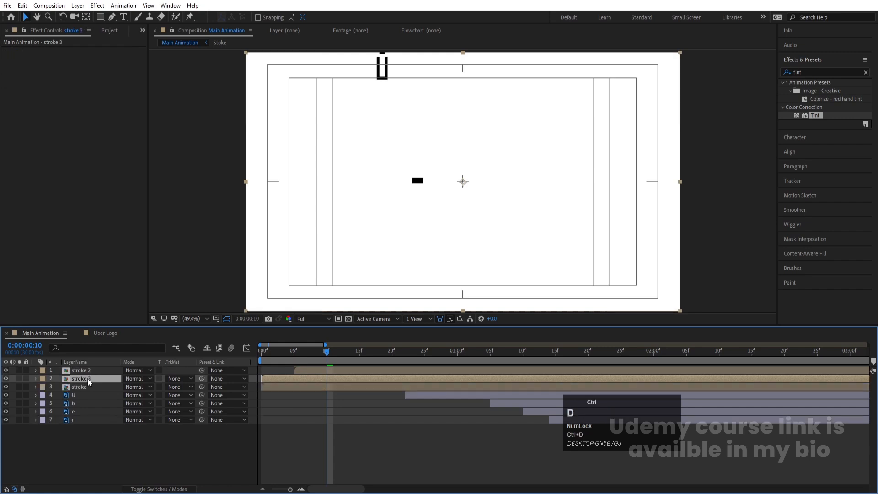
left_click(86, 368)
left_click_drag(86, 369, 86, 368)
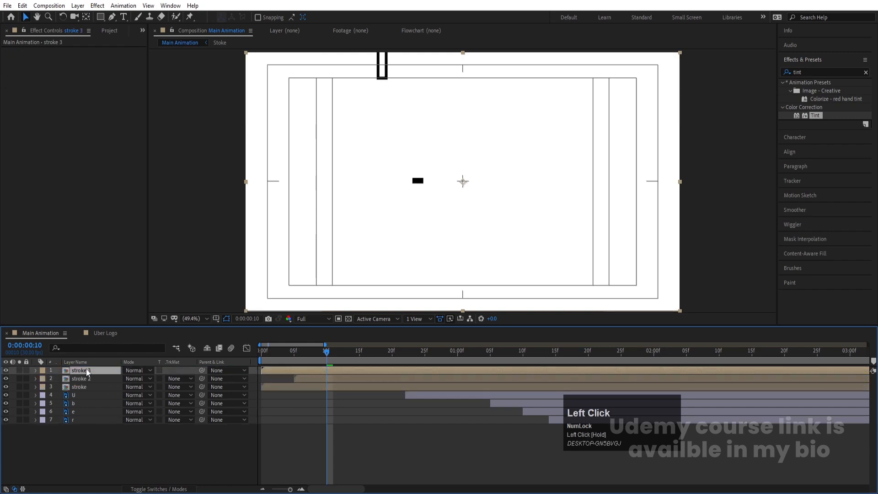
key("bracketleft")
key("space")
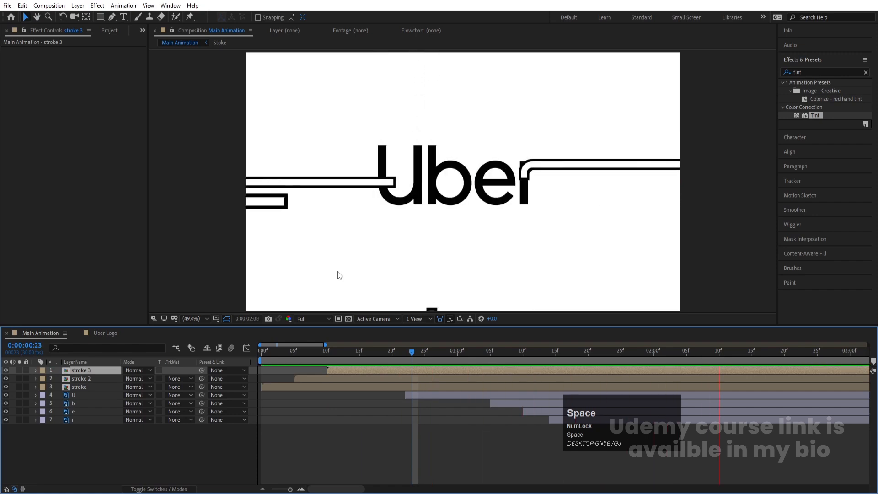
key("minus")
left_click(305, 356)
key("space")
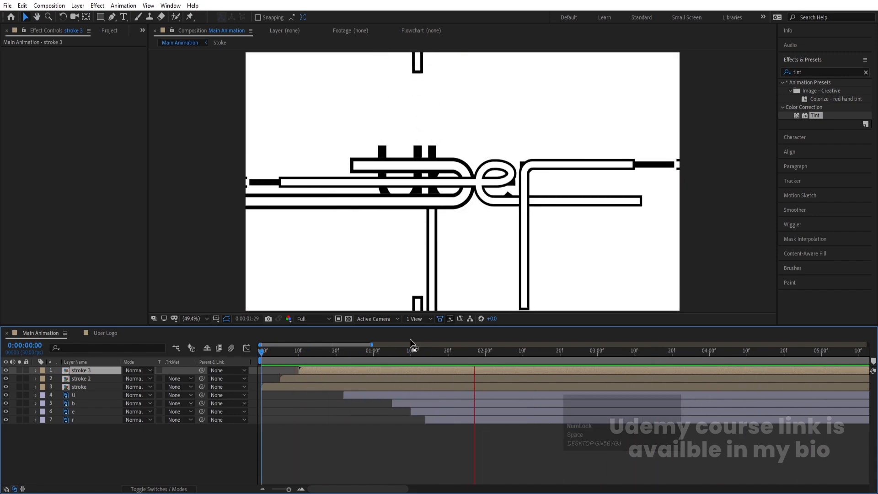
key("space")
Set the stroke 2 layer's Tint Map Black To color to grey 9D9D9D and preview the result.
left_click(299, 351)
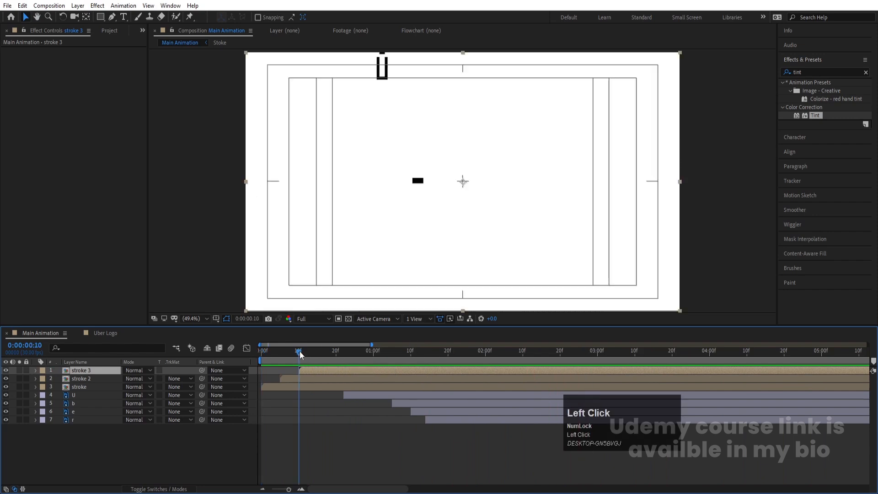
left_click(293, 378)
left_click(290, 350)
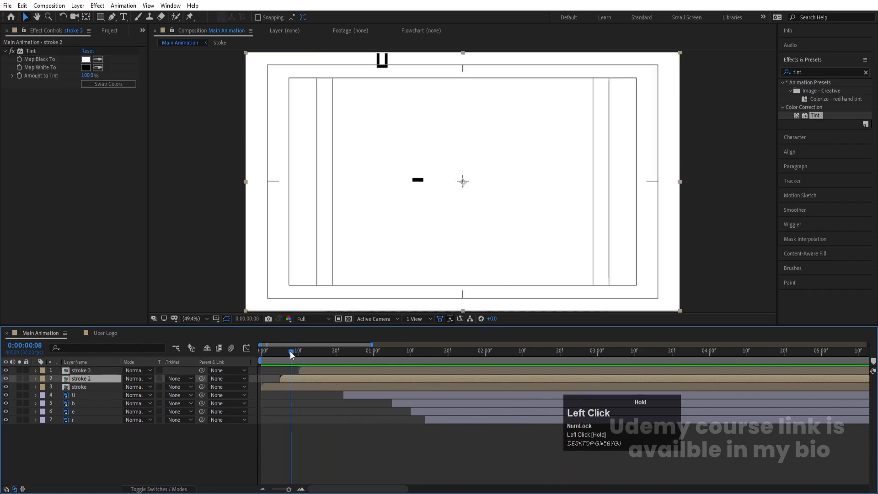
left_click(85, 59)
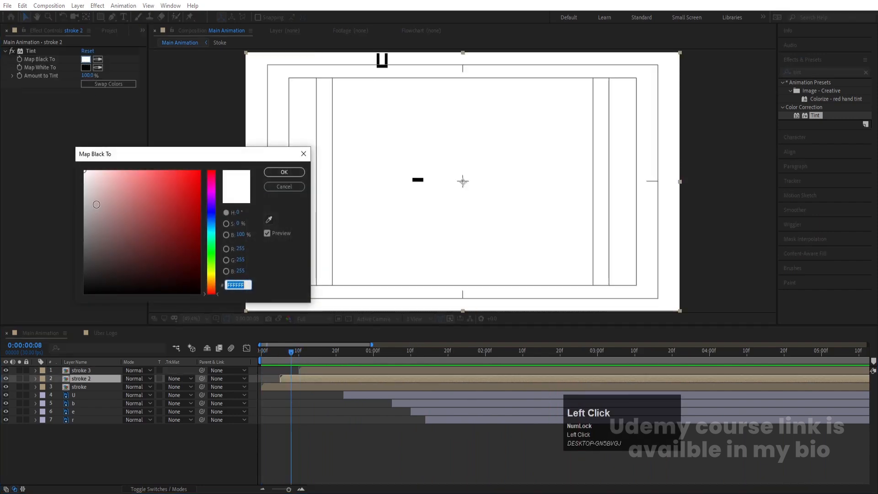
left_click_drag(94, 211, 82, 218)
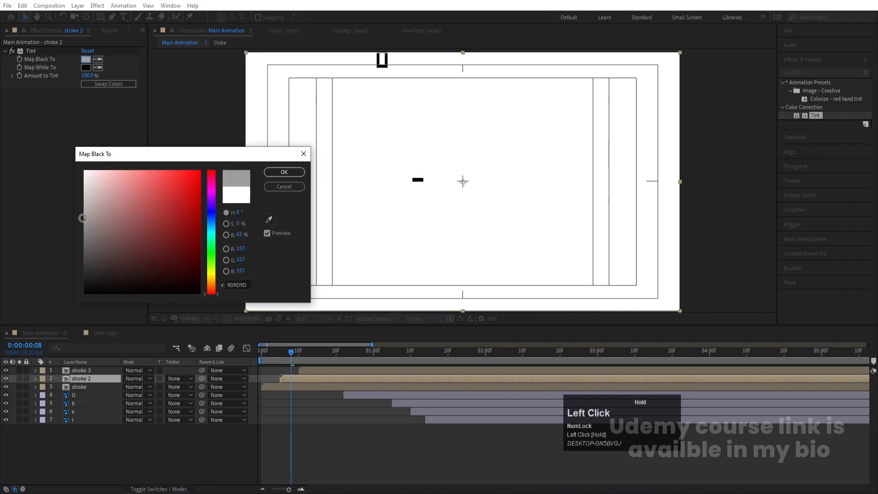
left_click(284, 172)
key("space")
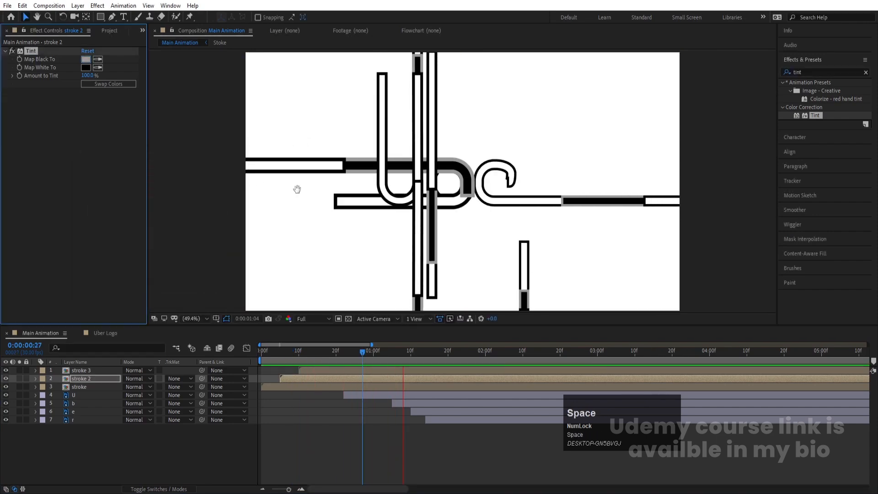
key("space")
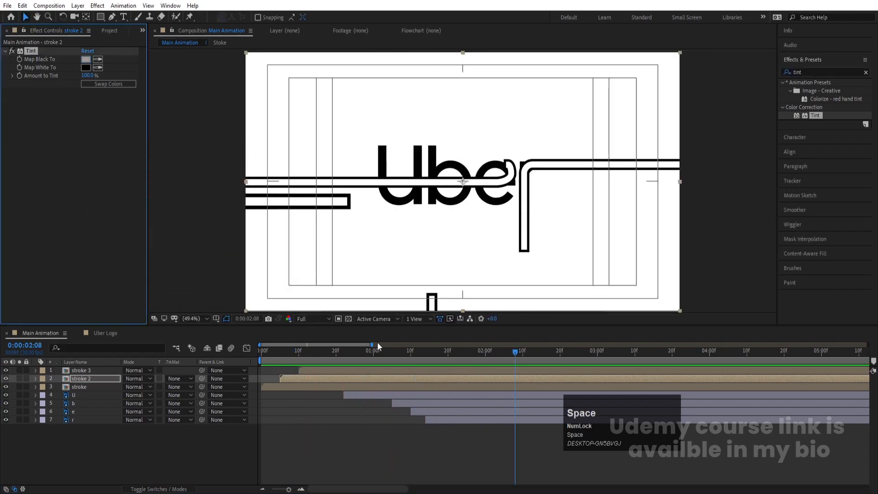
Preview from the start, swap the stroke 2 layer's black and grey Tint colors, and preview again.
left_click_drag(376, 352, 259, 355)
key("space")
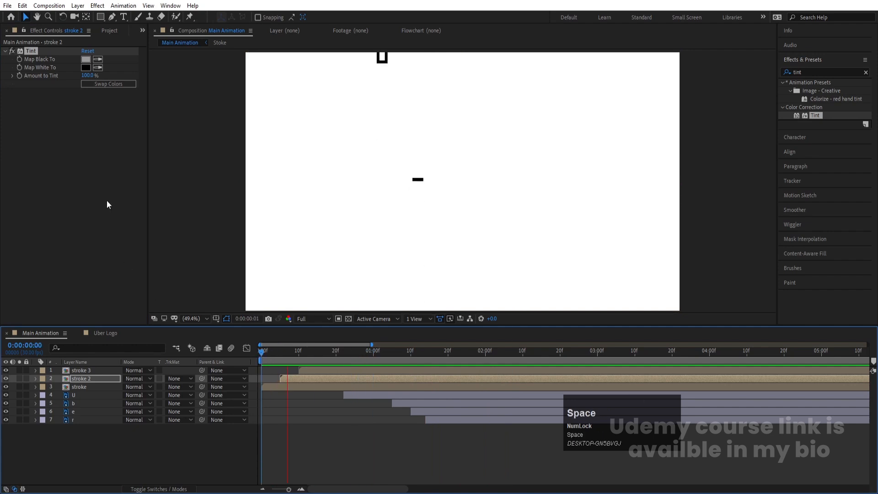
left_click(97, 86)
key("space")
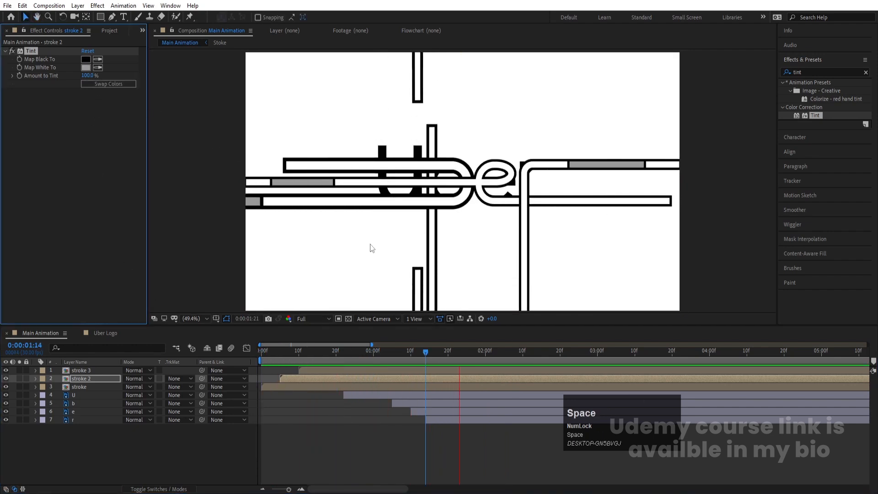
Enable motion blur on all six shape layers inside the Stoke composition and preview the Main Animation from the start.
double_click(87, 380)
key("F4")
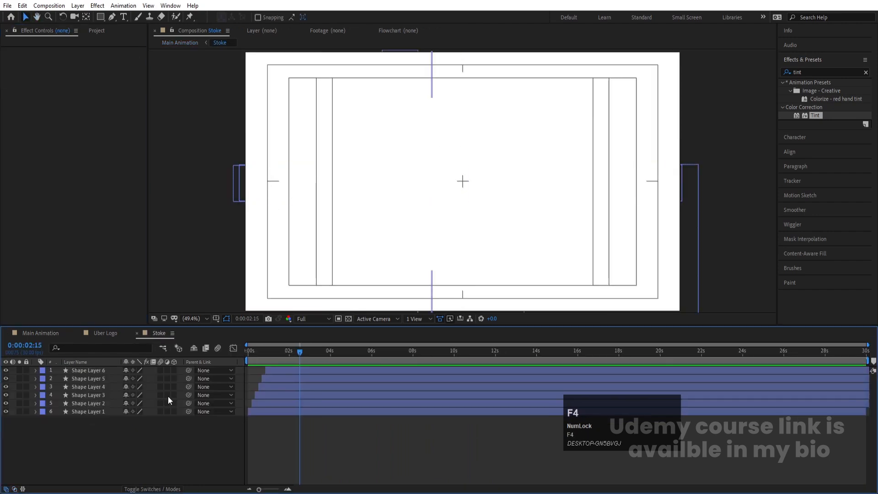
key("ctrl+a")
left_click(160, 370)
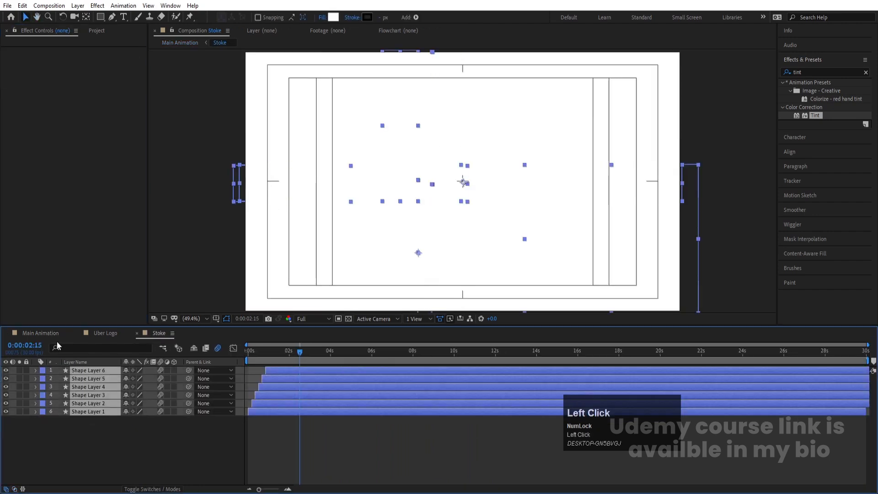
left_click(41, 333)
left_click_drag(290, 353, 222, 347)
key("space")
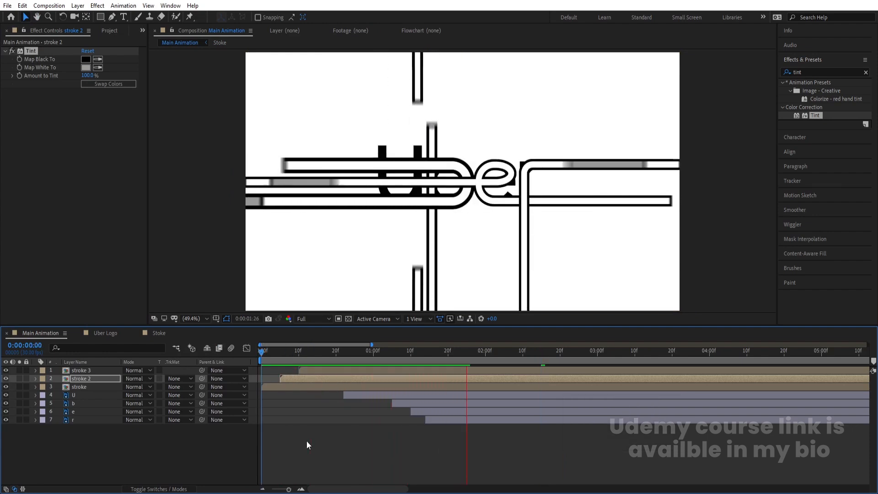
key("space")
Create a white FFFFFF solid in Main Animation and place it beneath all other layers as the background.
left_click(297, 434)
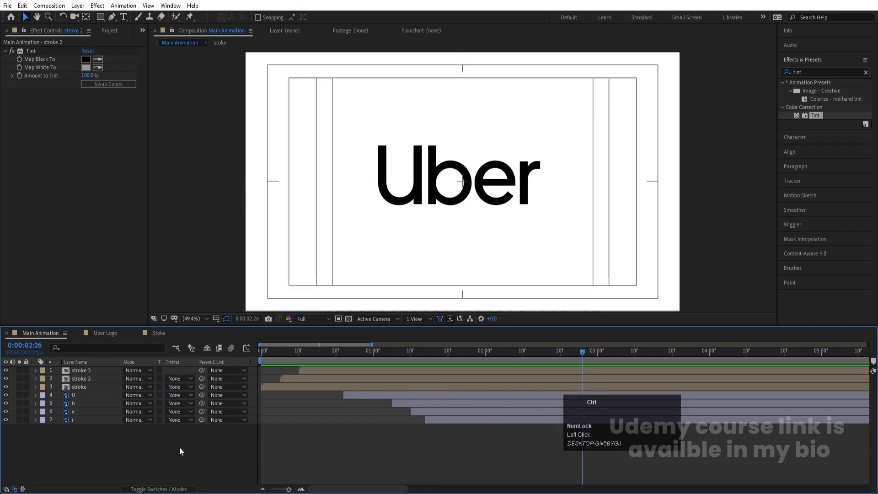
key("ctrl+y")
left_click(259, 292)
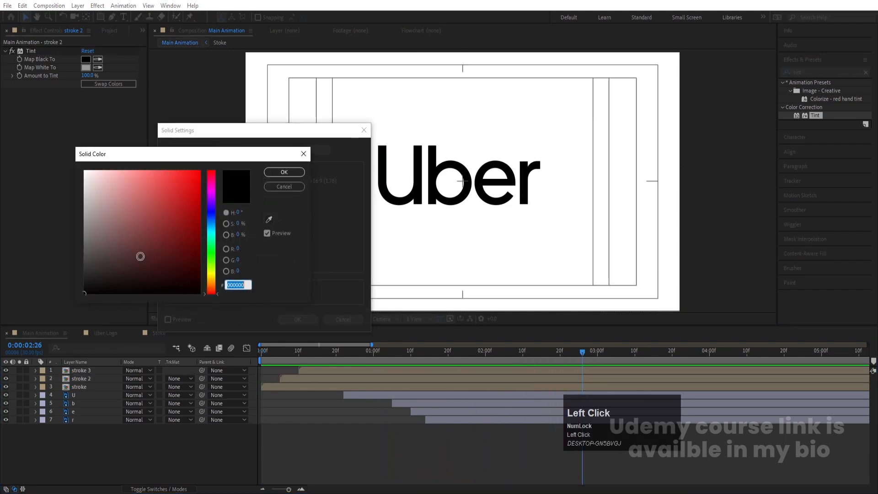
type("ffffff")
key("Return")
key("Return")
left_click_drag(105, 370, 115, 431)
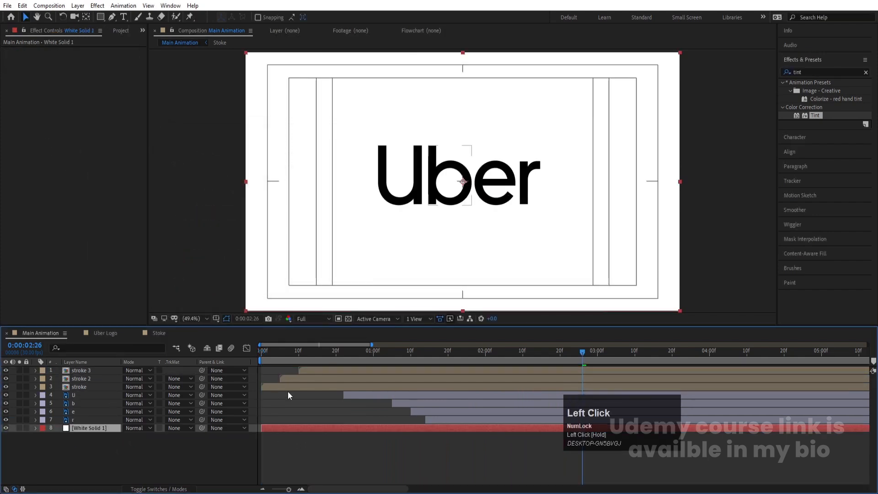
Add a null object and parent the three stroke layers and the U, b, e, r layers to it.
right_click(134, 462)
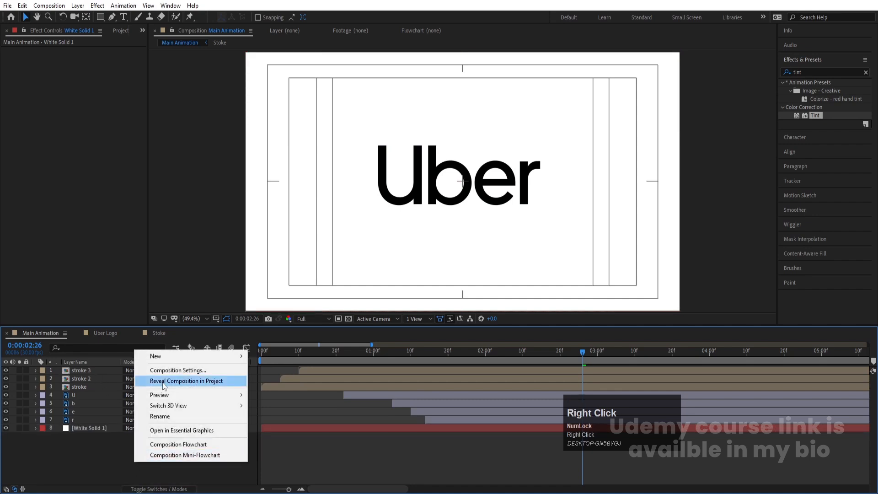
left_click(165, 357)
left_click(268, 413)
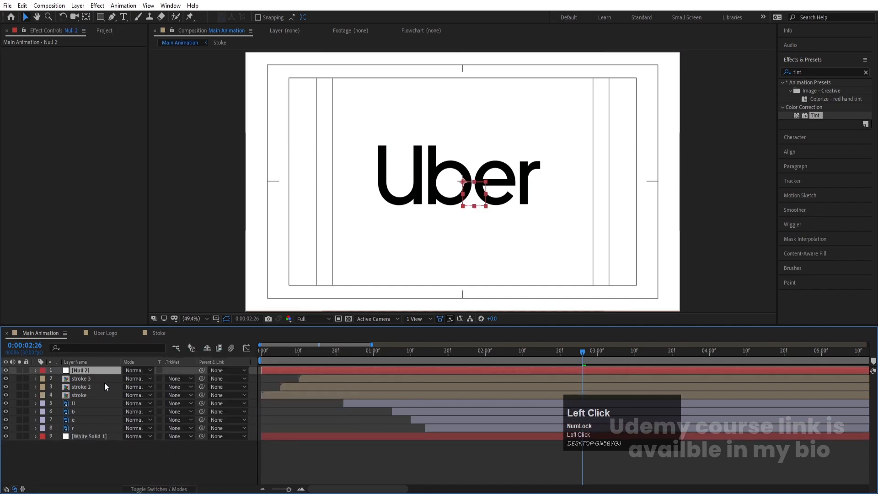
left_click(104, 380)
left_click(69, 428, "shift")
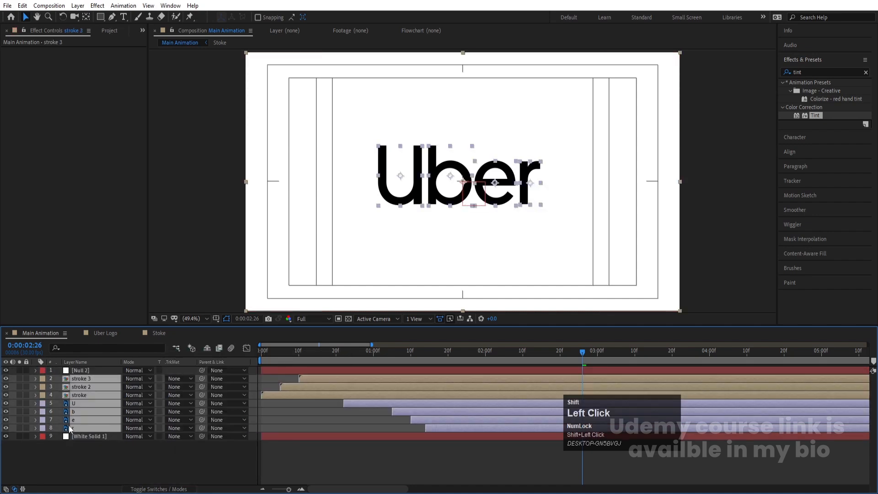
left_click_drag(202, 377, 93, 369)
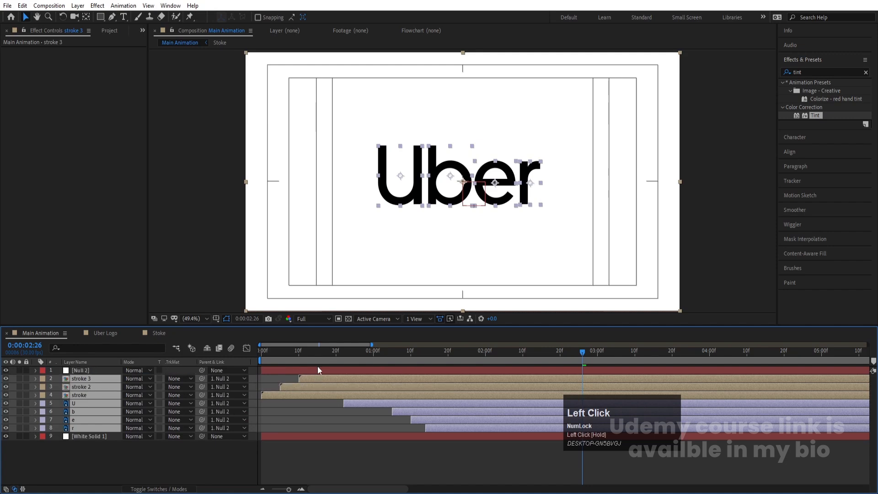
Set a 110% Scale keyframe on the null at the composition start and preview the animation.
key("Home")
left_click(81, 371)
key("s")
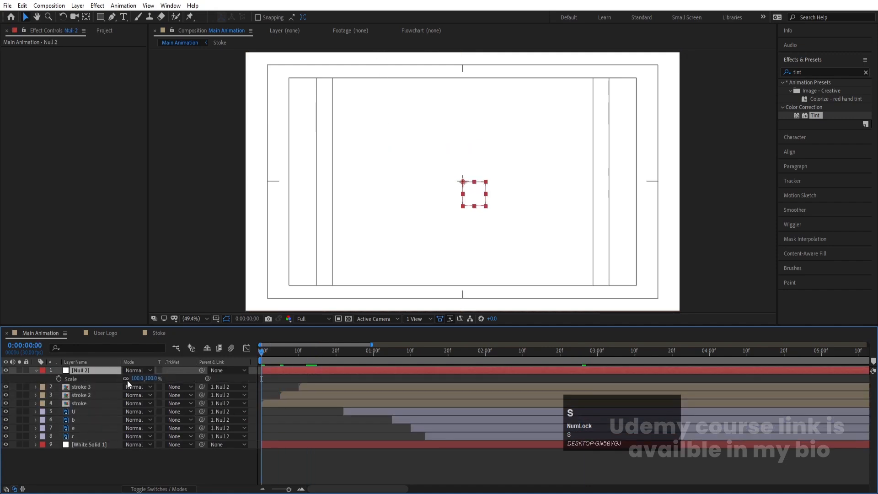
left_click(138, 379)
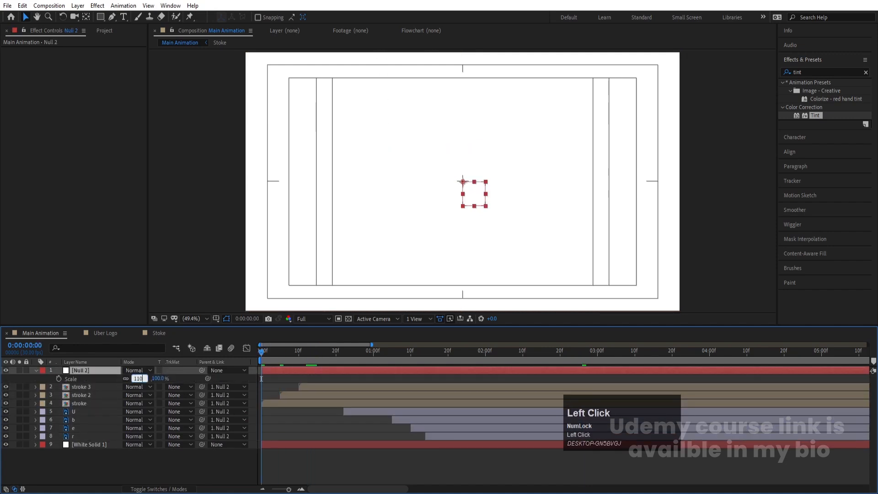
key("Return")
key("space")
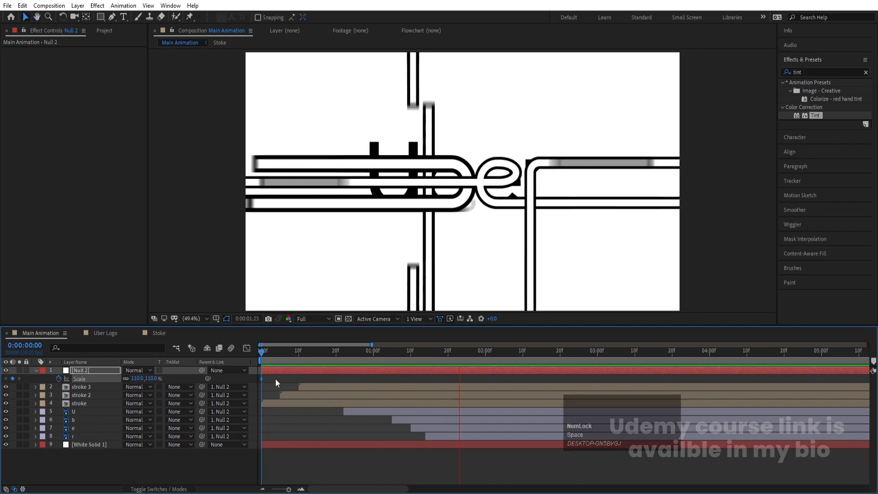
key("space")
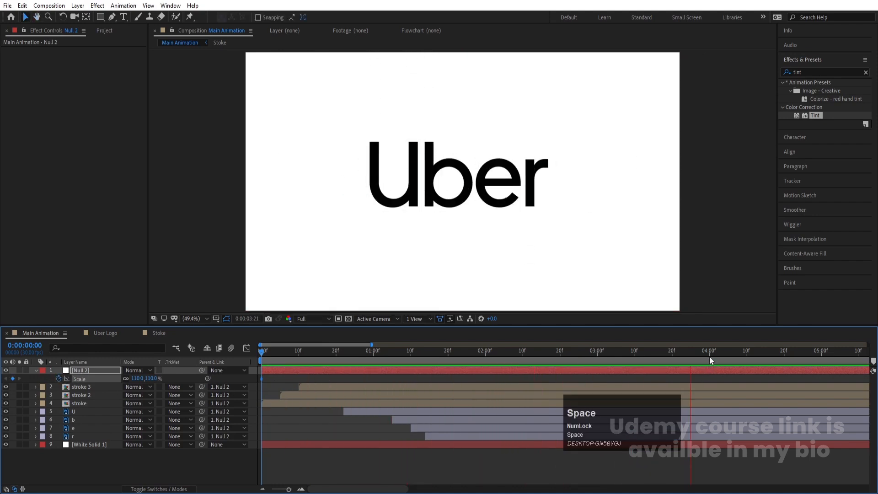
Set the null's Scale to 100% at 0:00:04:00, end the work area there, and preview the animation.
left_click(709, 355)
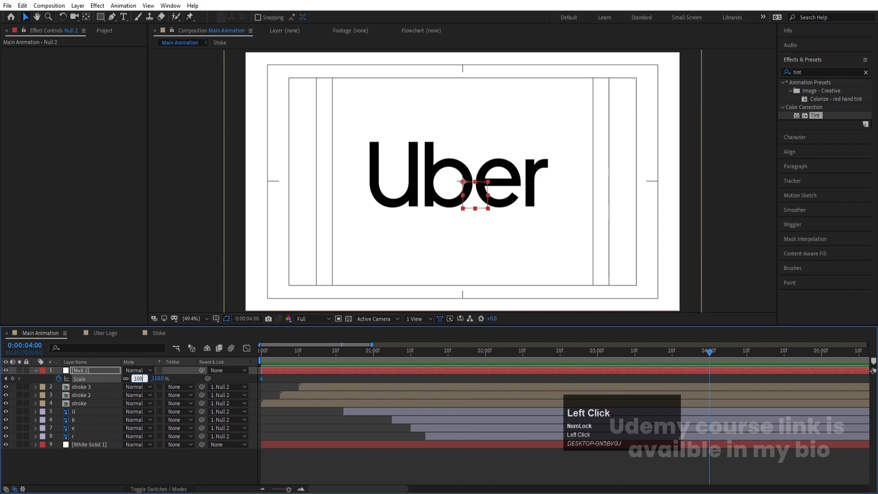
key("Return")
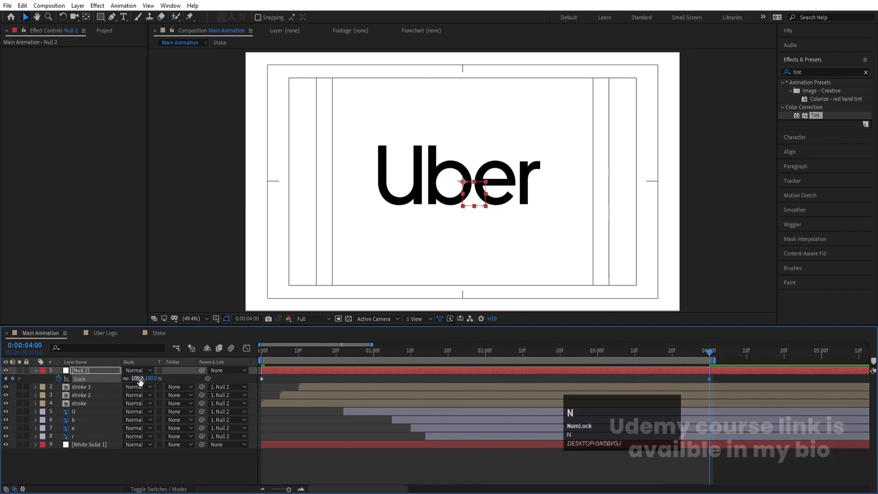
key("space")
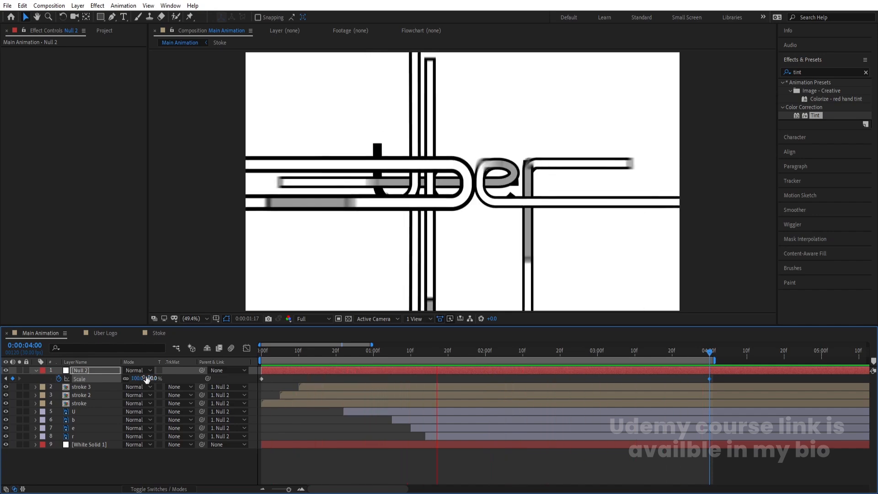
key("space")
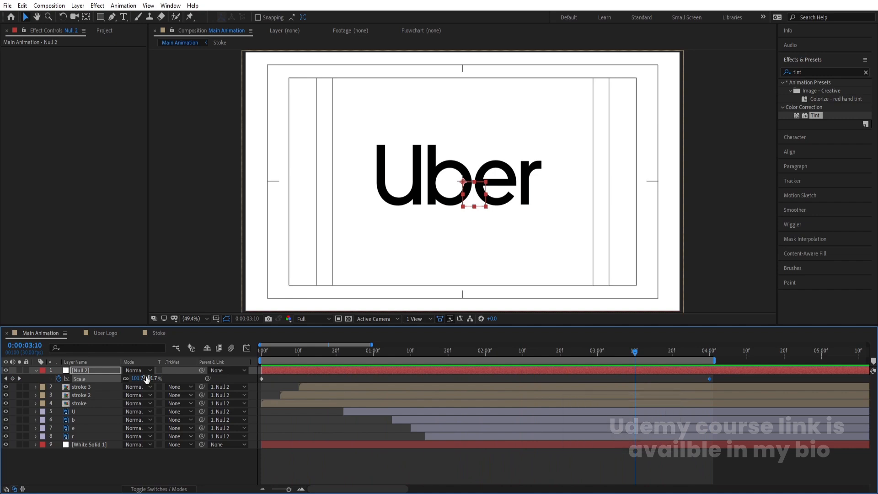
key("space")
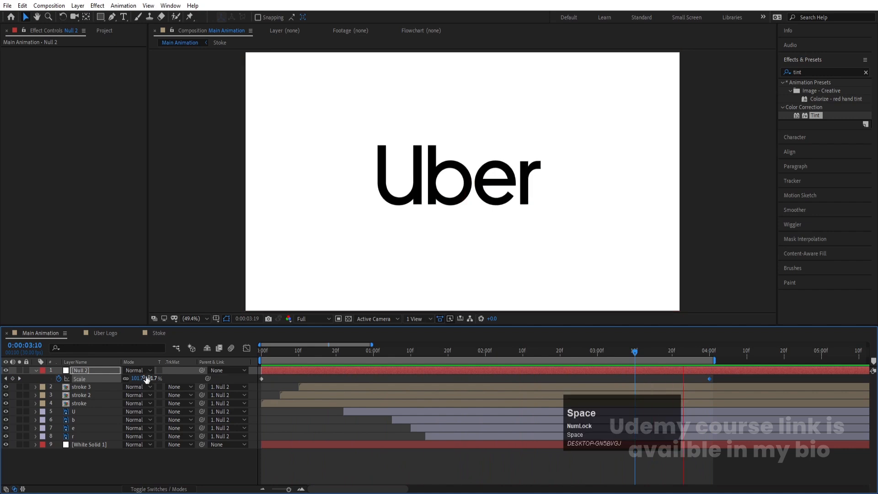